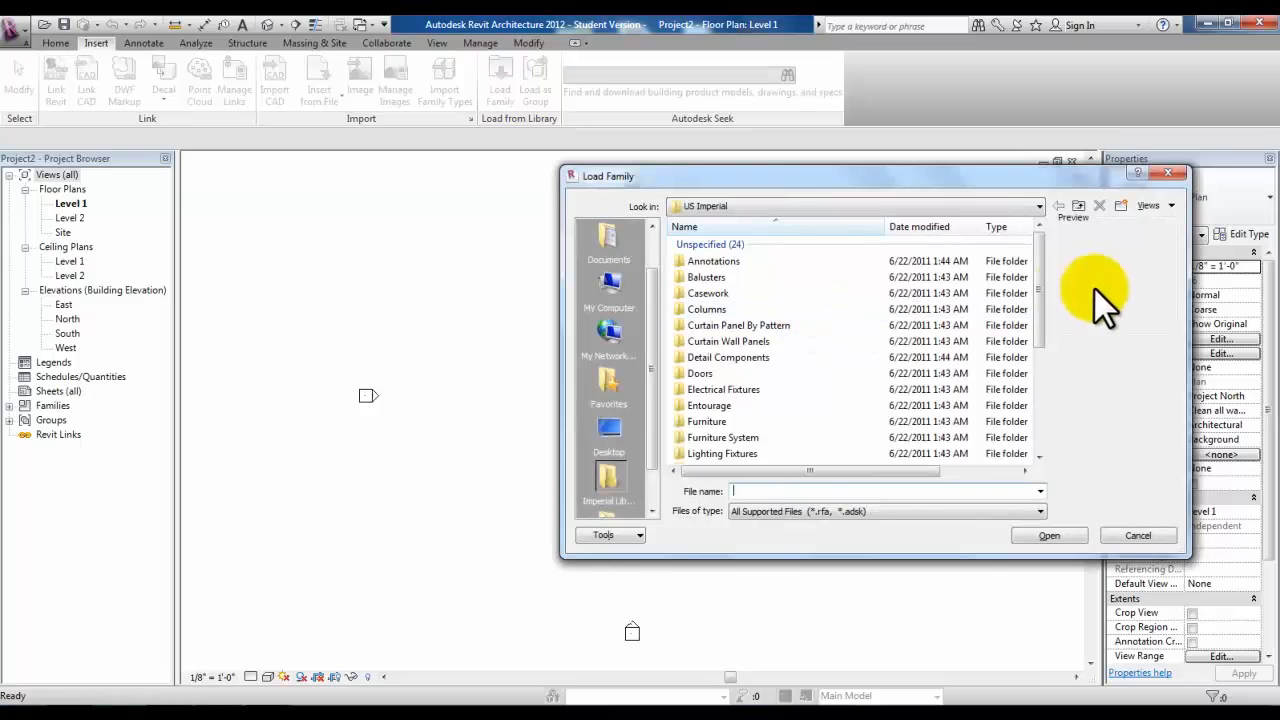
Preview the Gable and Pyramid families in the Mass folder of the family library, without loading any
drag(1042, 291, 757, 363)
double_click(712, 337)
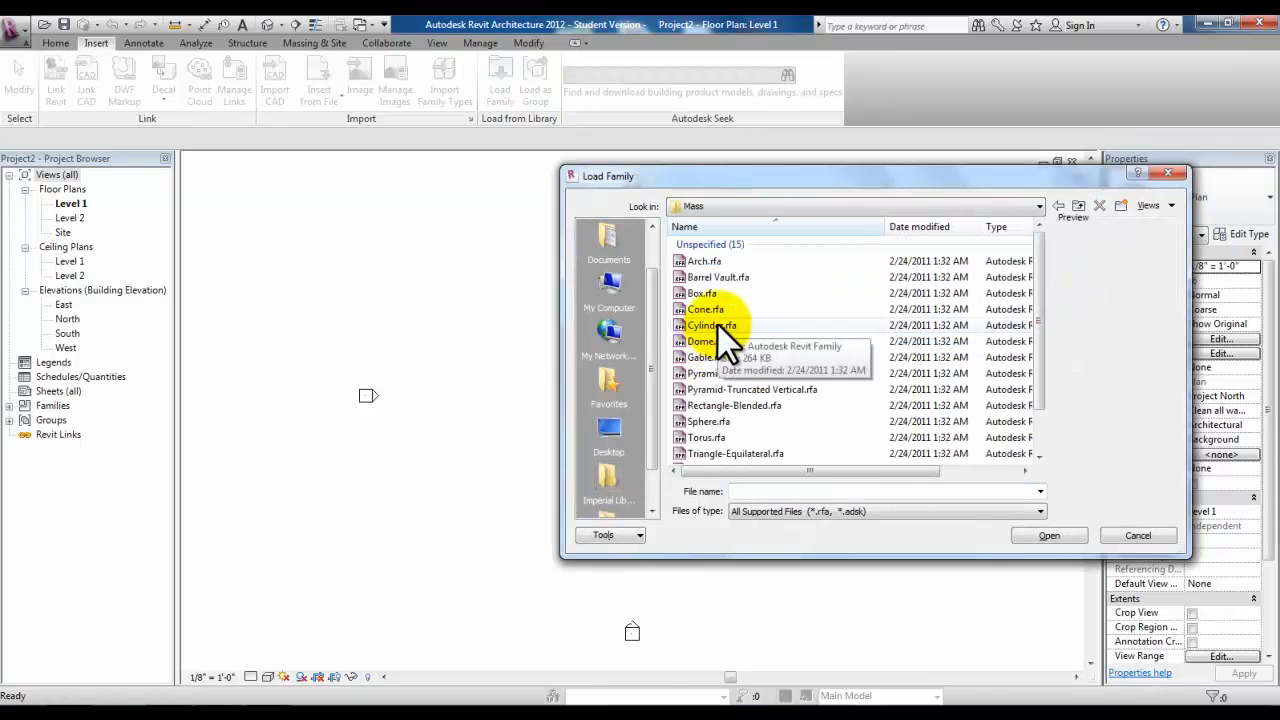
click(716, 325)
click(706, 357)
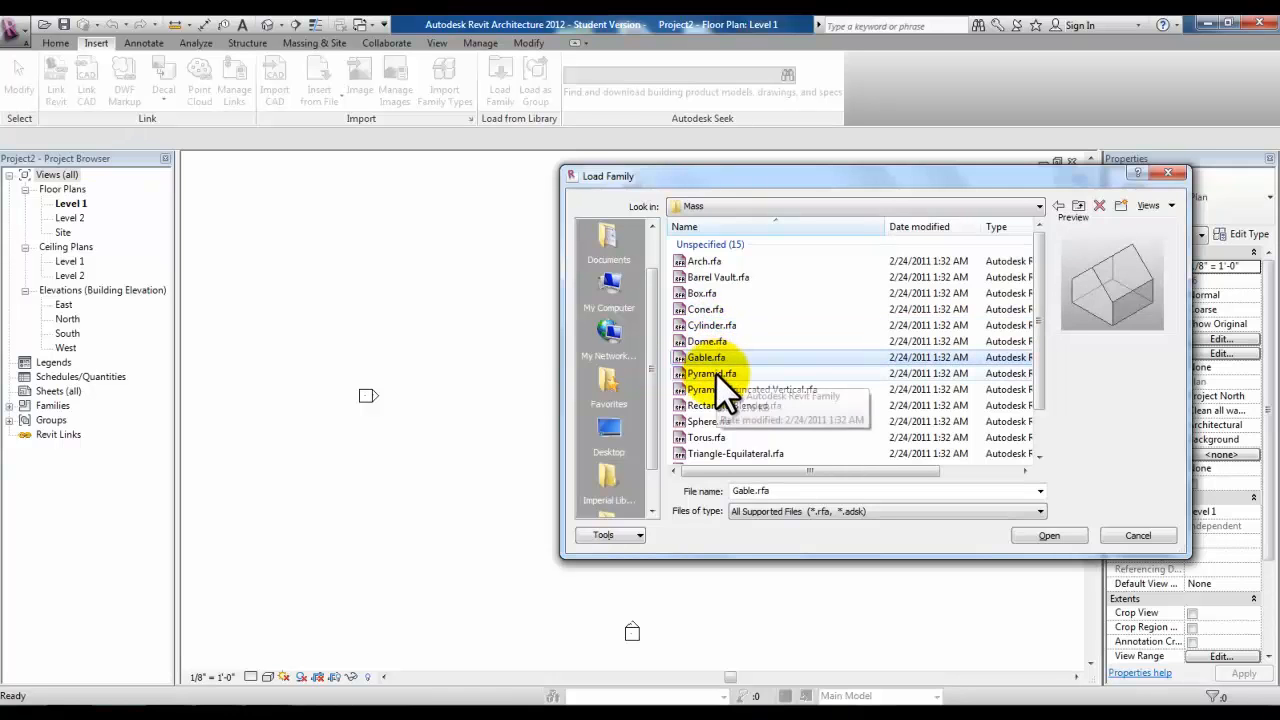
click(716, 374)
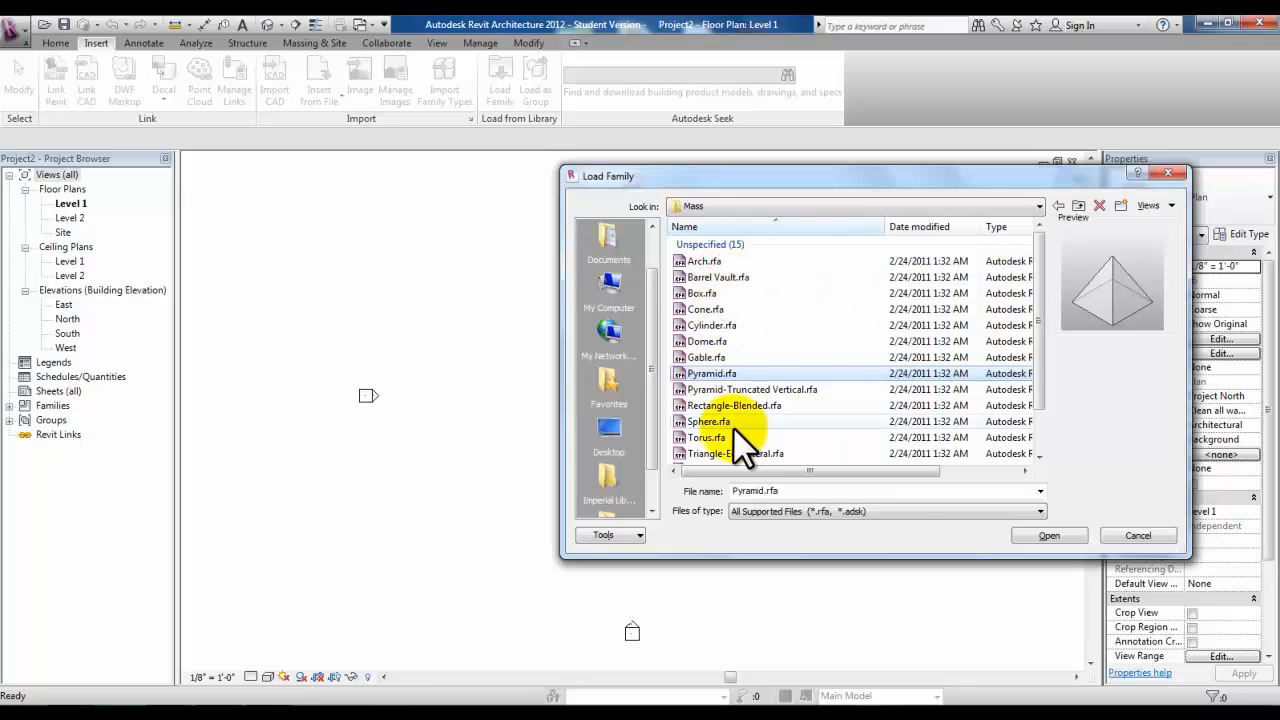
click(1168, 174)
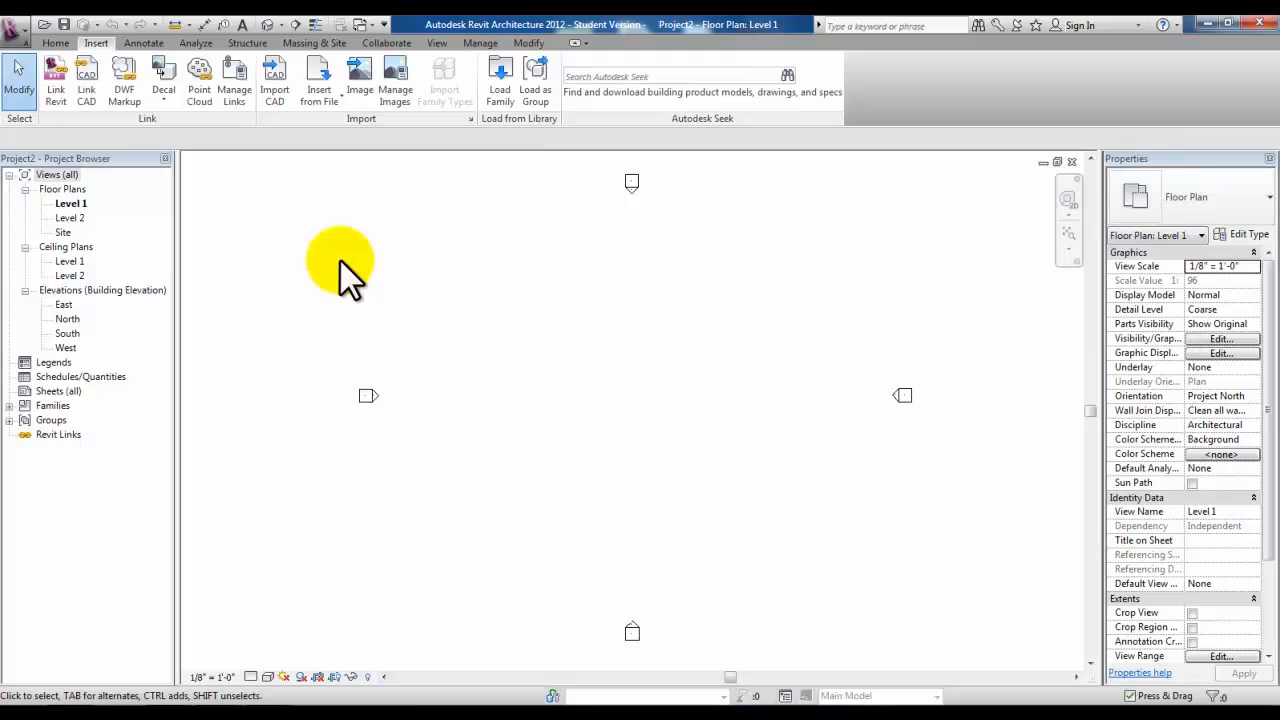
Create a new conceptual mass family from the Mass.rft template
click(332, 44)
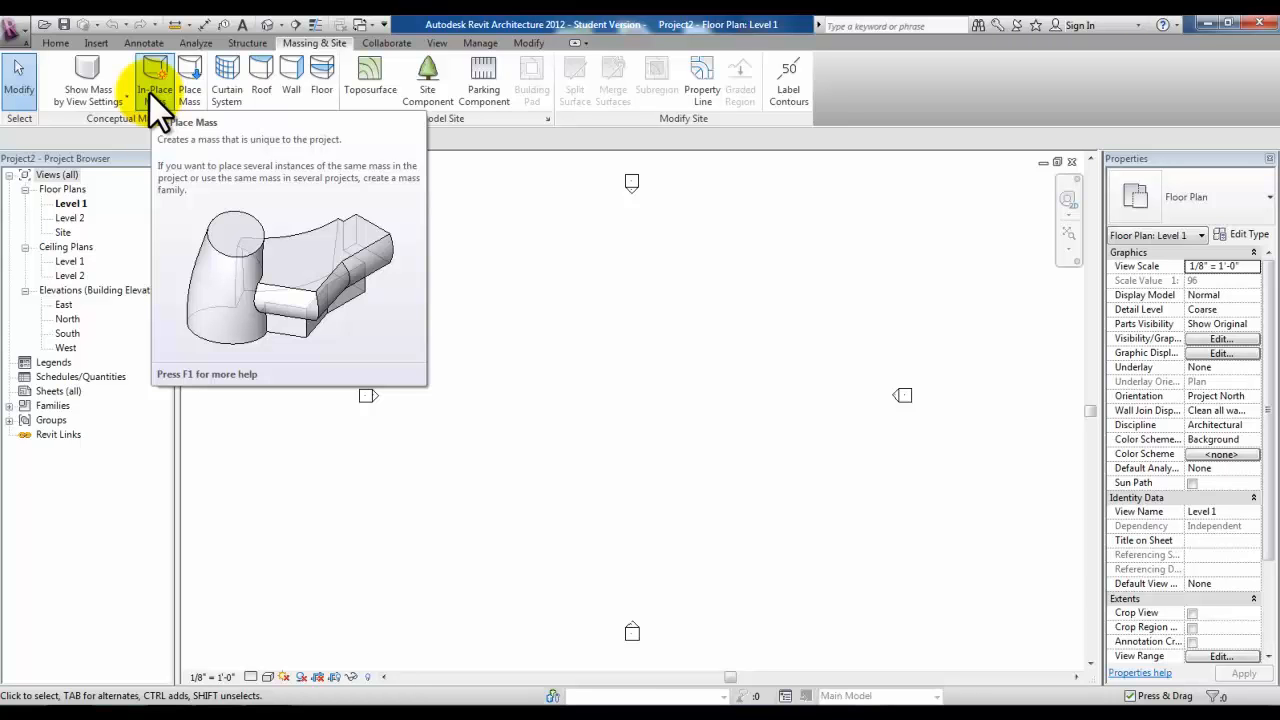
click(14, 32)
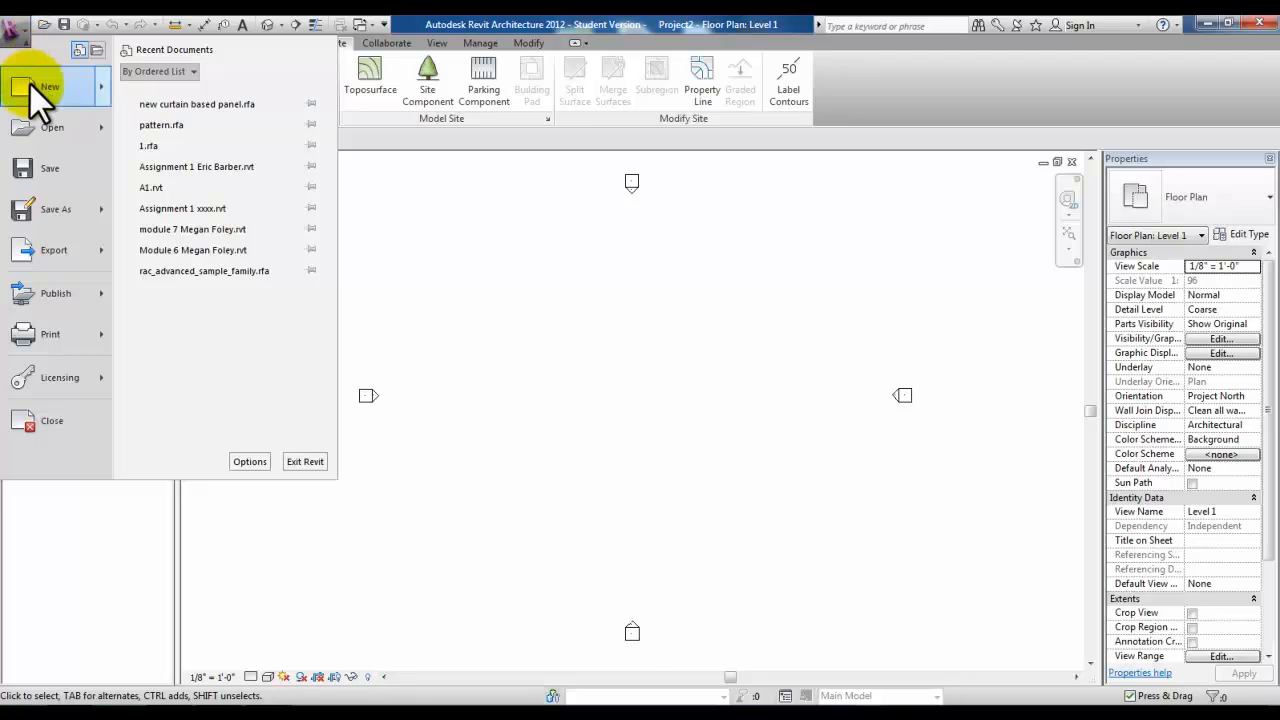
mouse_move(30, 83)
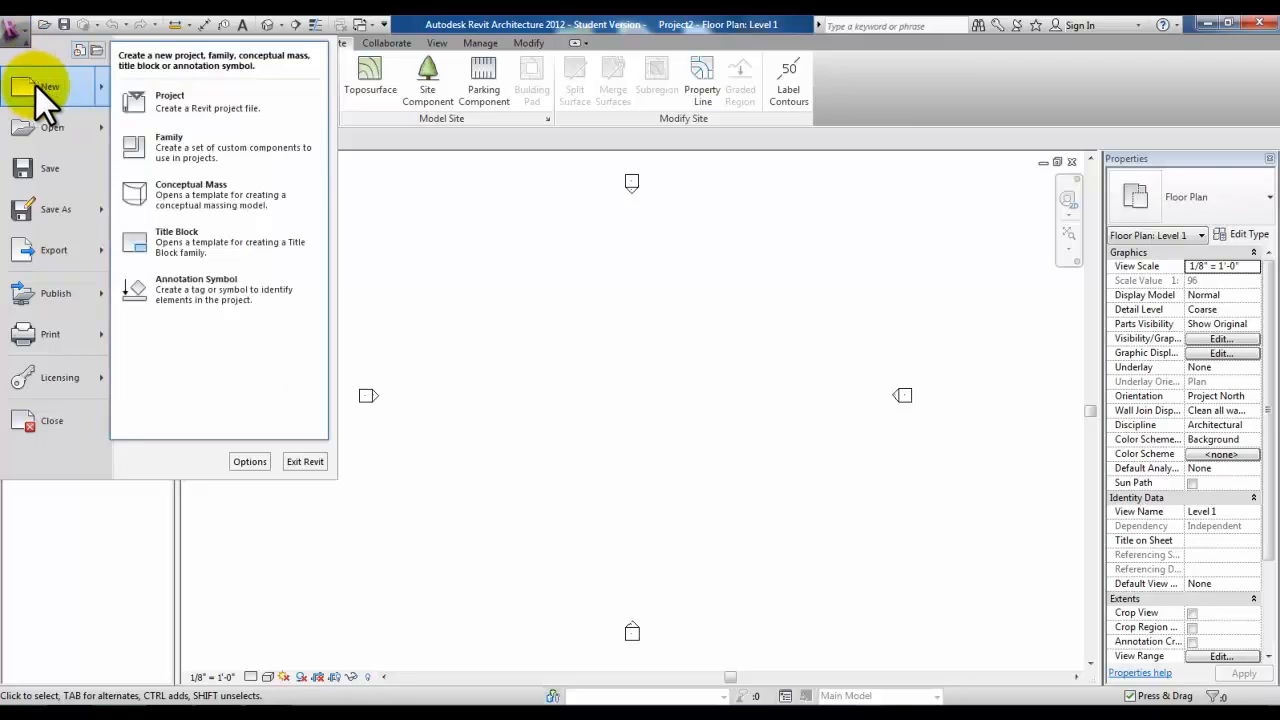
click(224, 194)
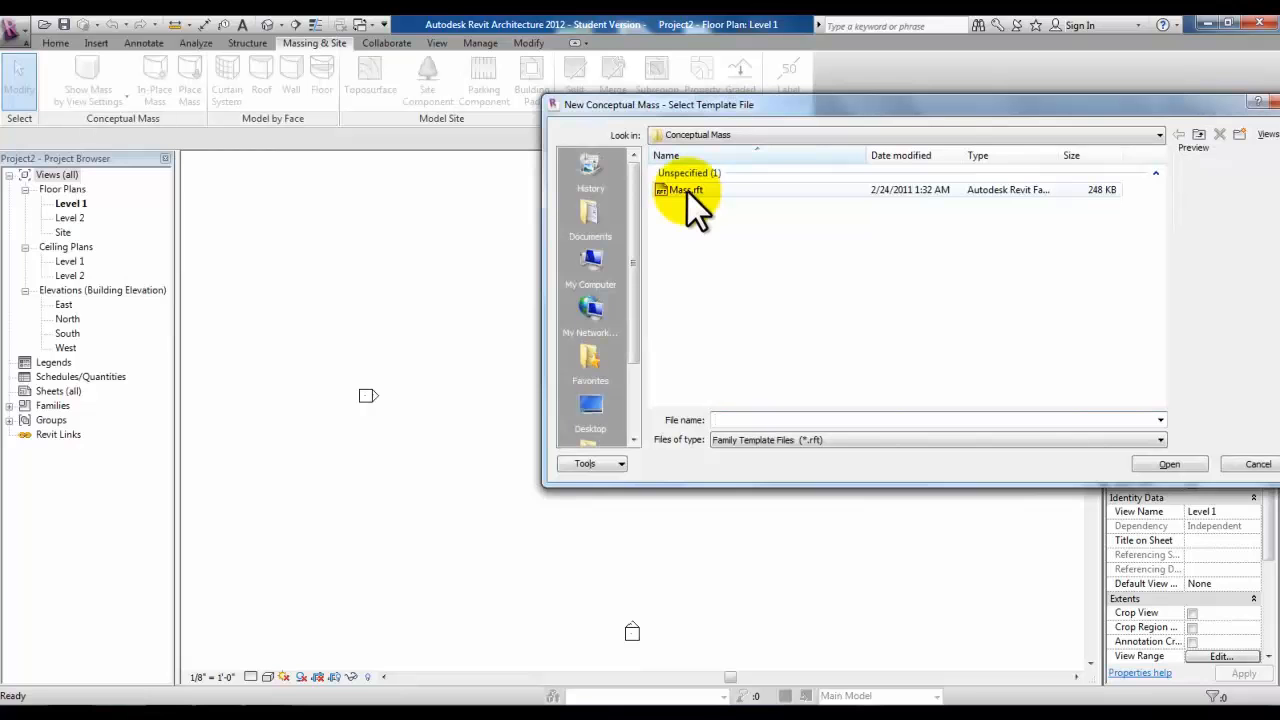
click(687, 191)
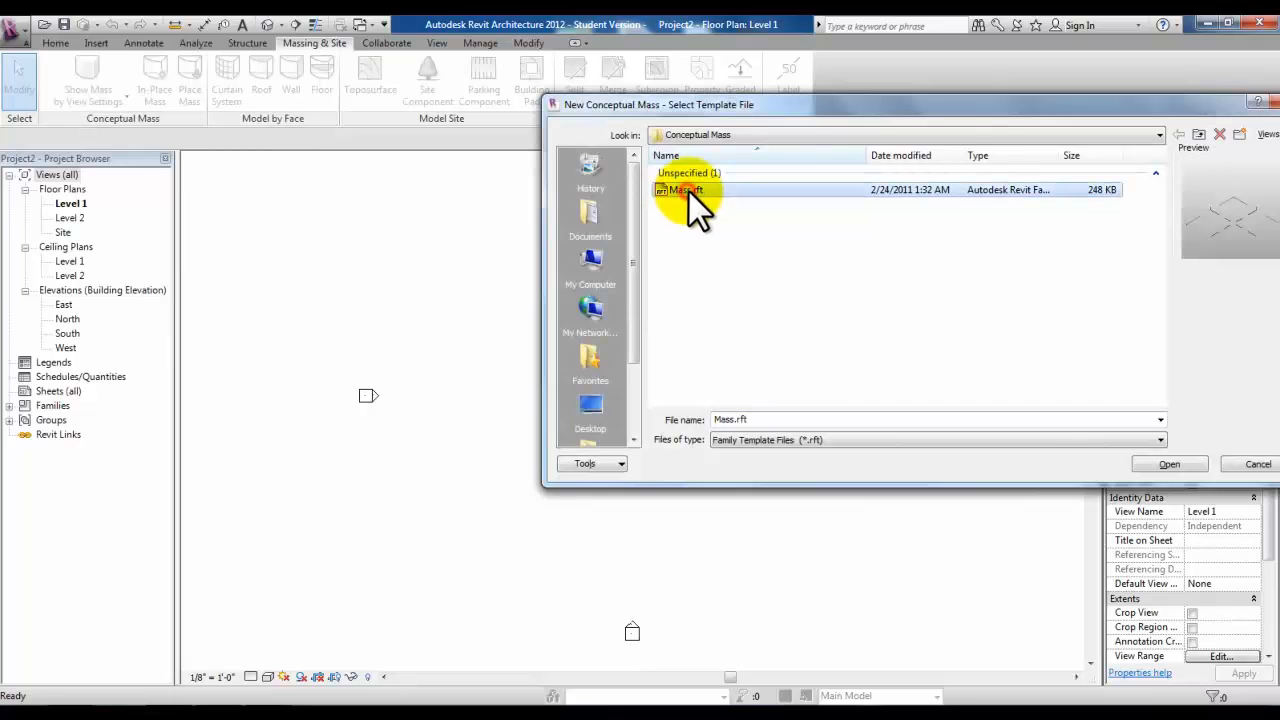
double_click(689, 190)
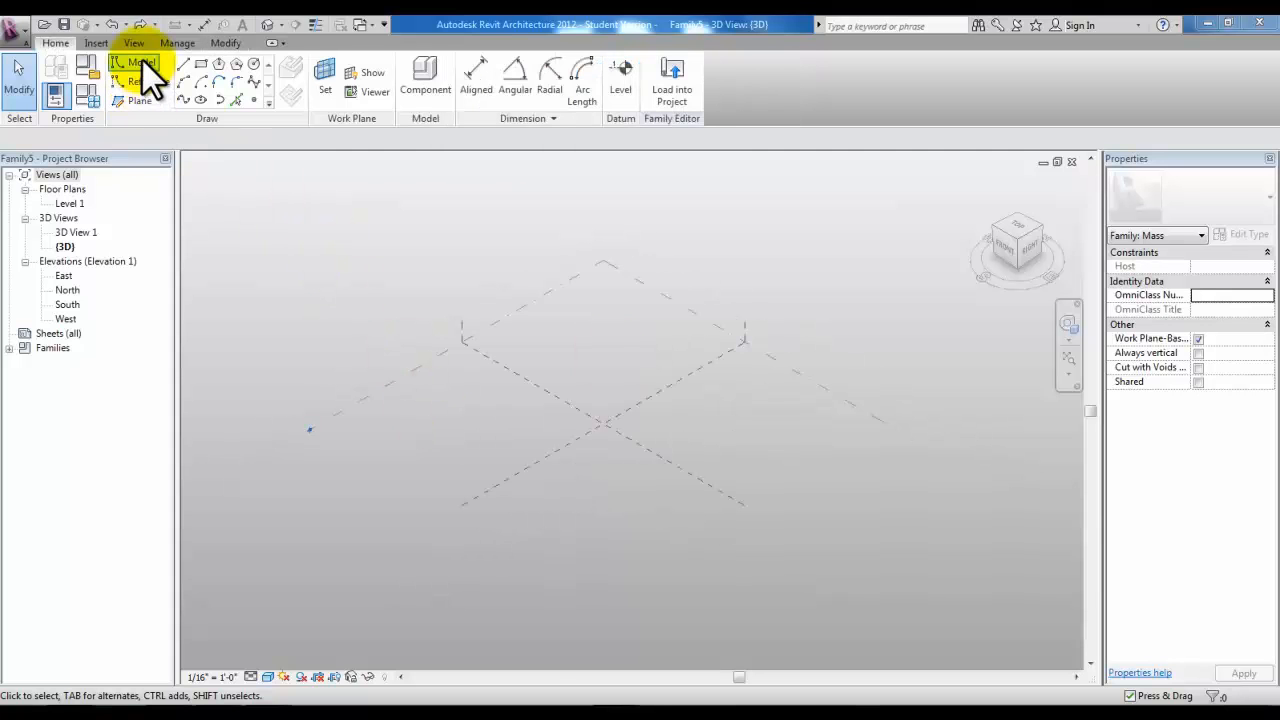
Draw a model-line rectangle about 108' by 64' on the Level 1 work plane, near the crossing of the reference planes
click(143, 61)
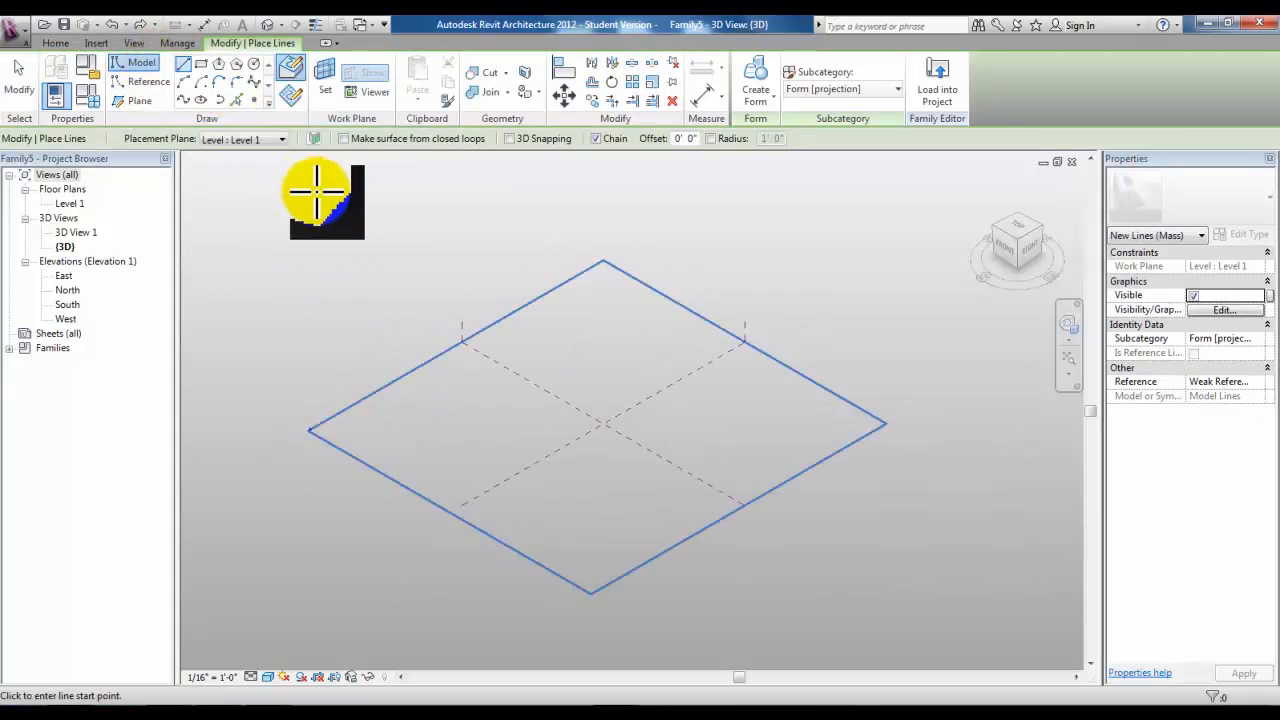
click(200, 64)
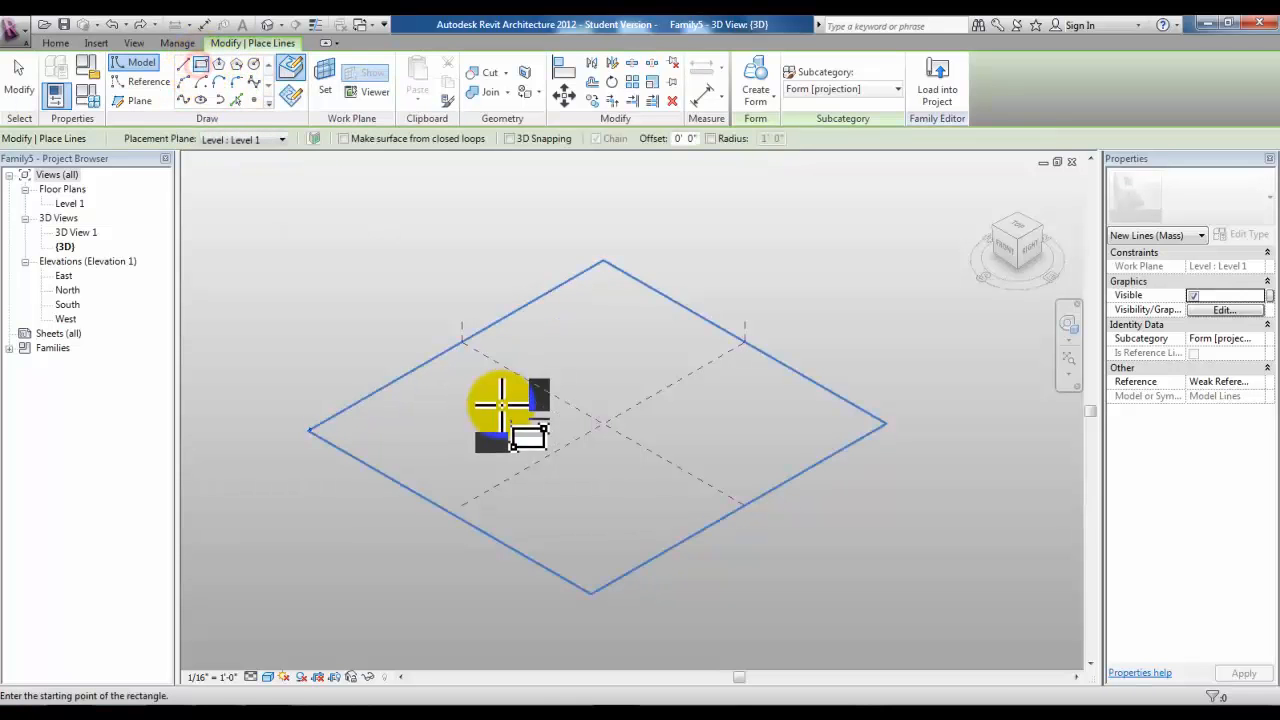
click(513, 395)
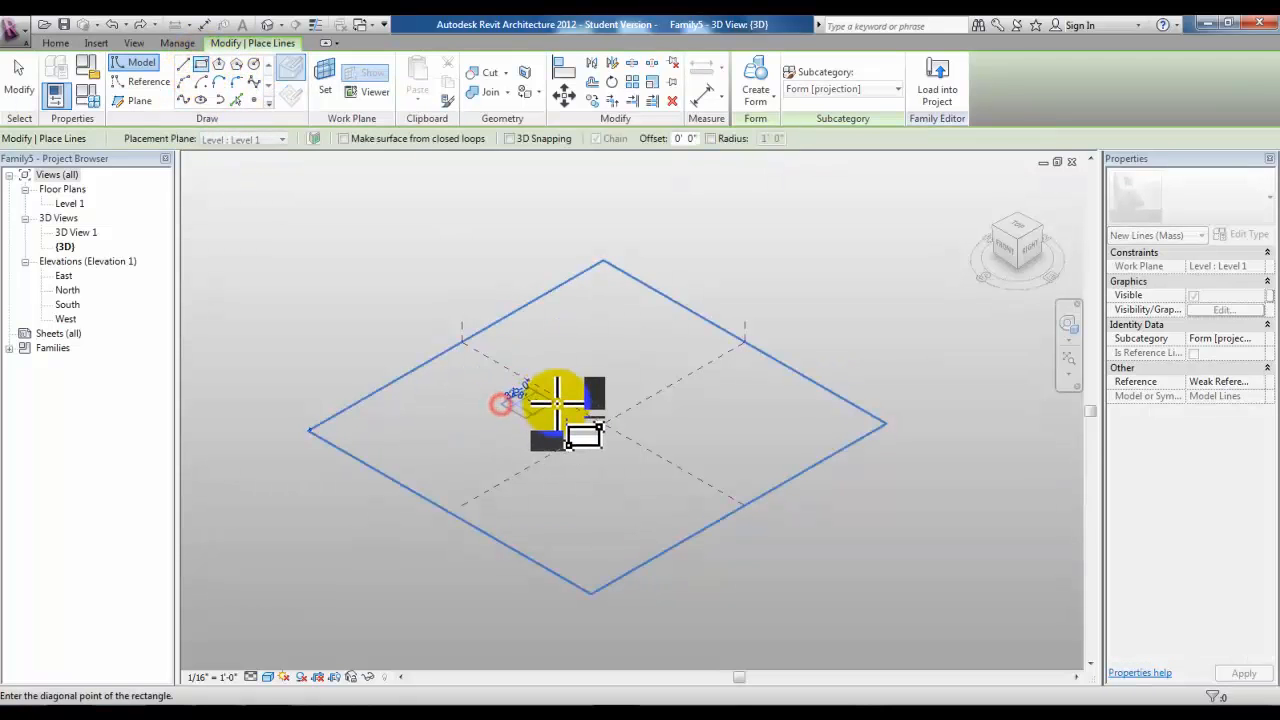
click(652, 425)
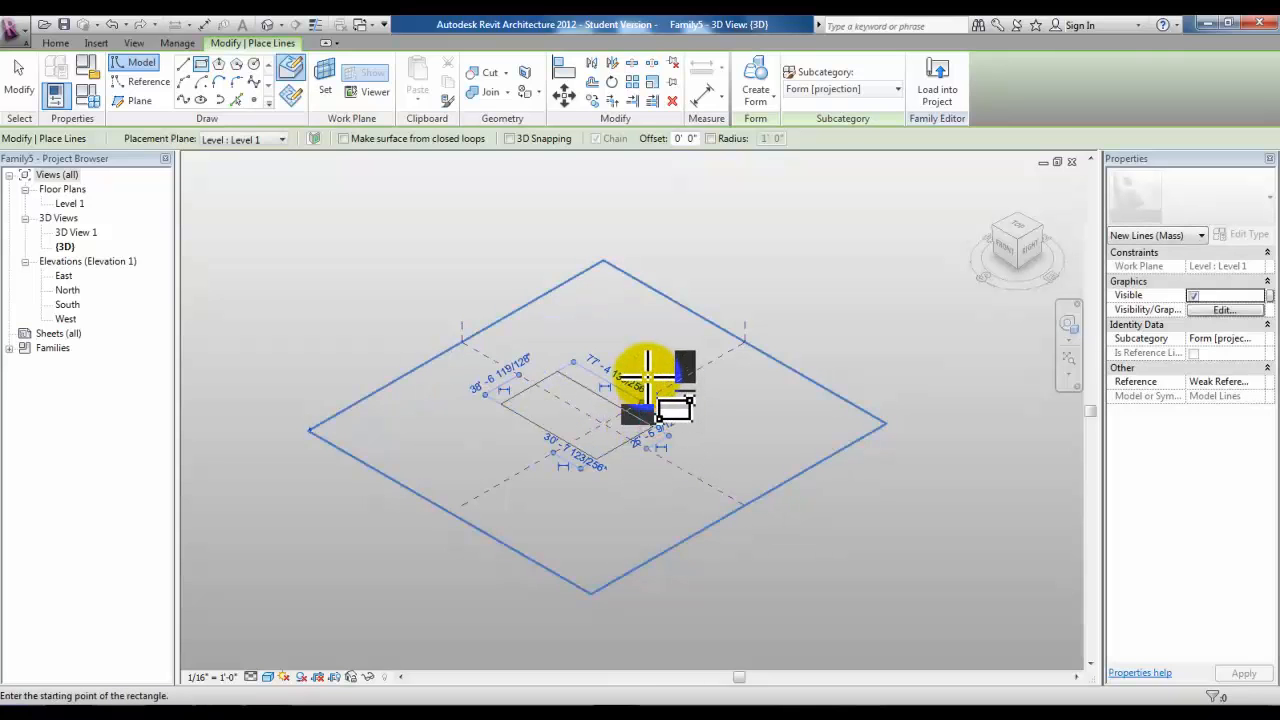
key(Escape)
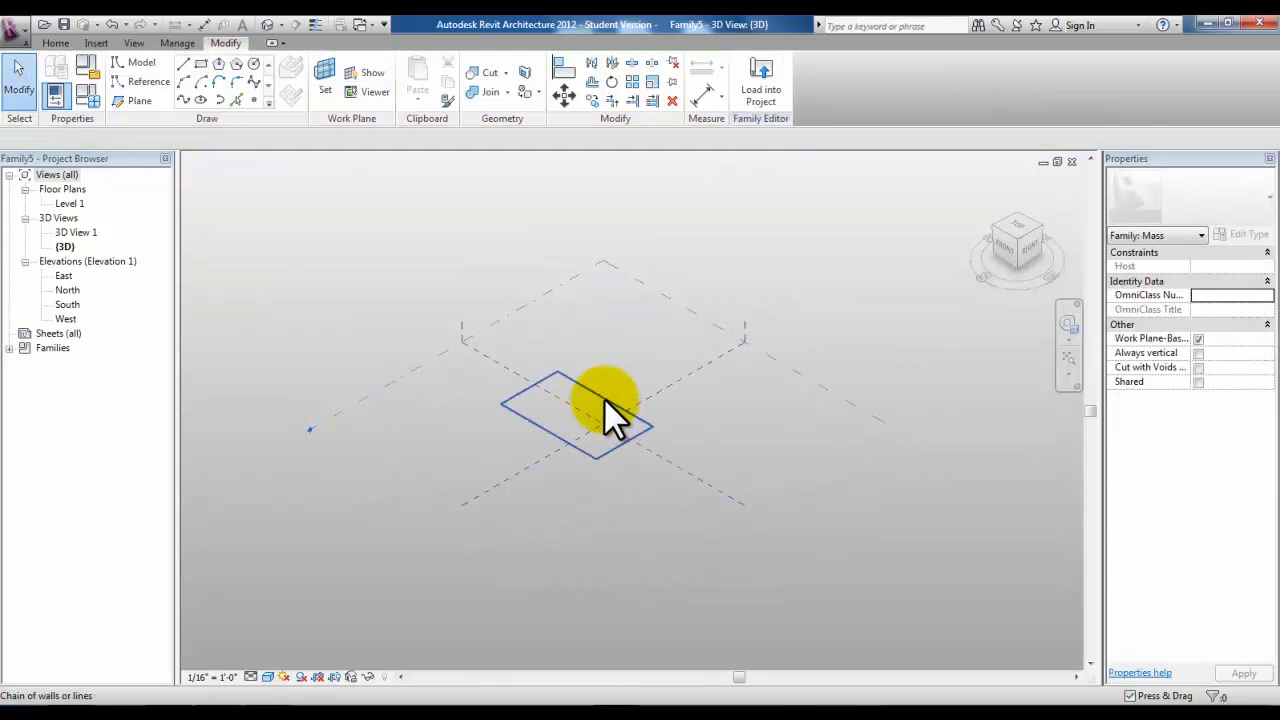
Create a solid form from the rectangle and raise its top face to a height of about 72'-11"
click(604, 399)
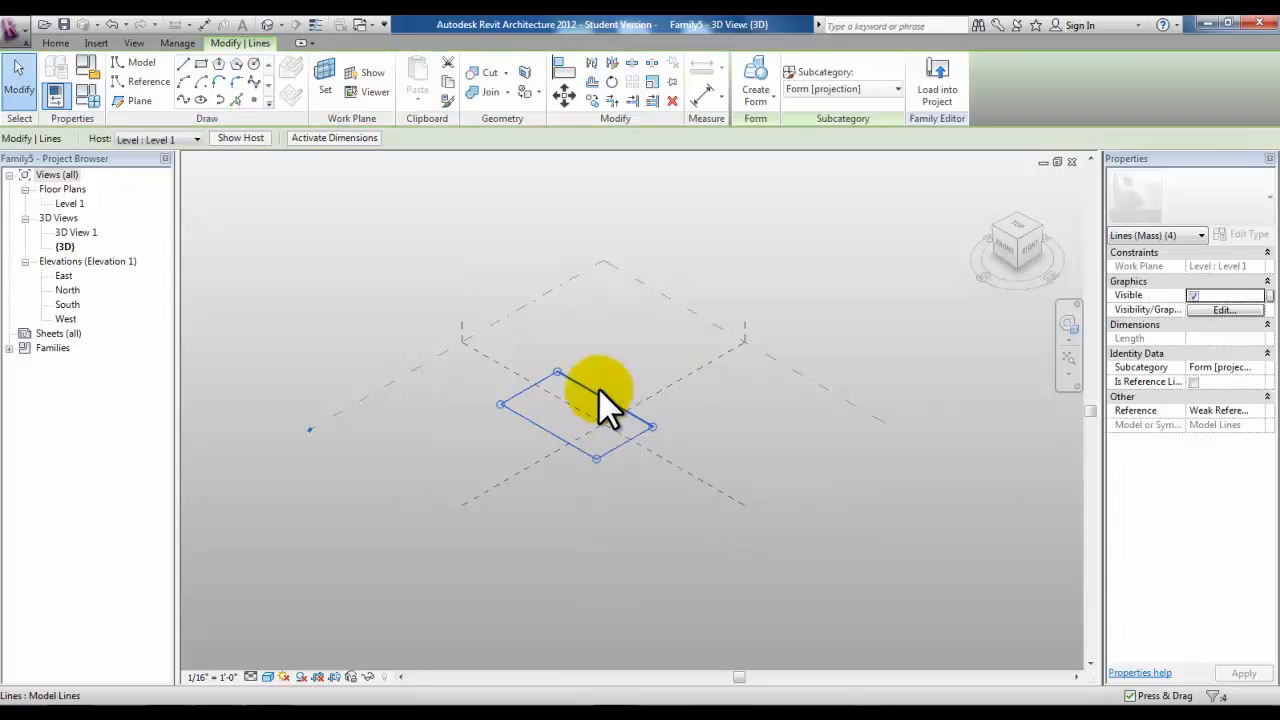
click(756, 100)
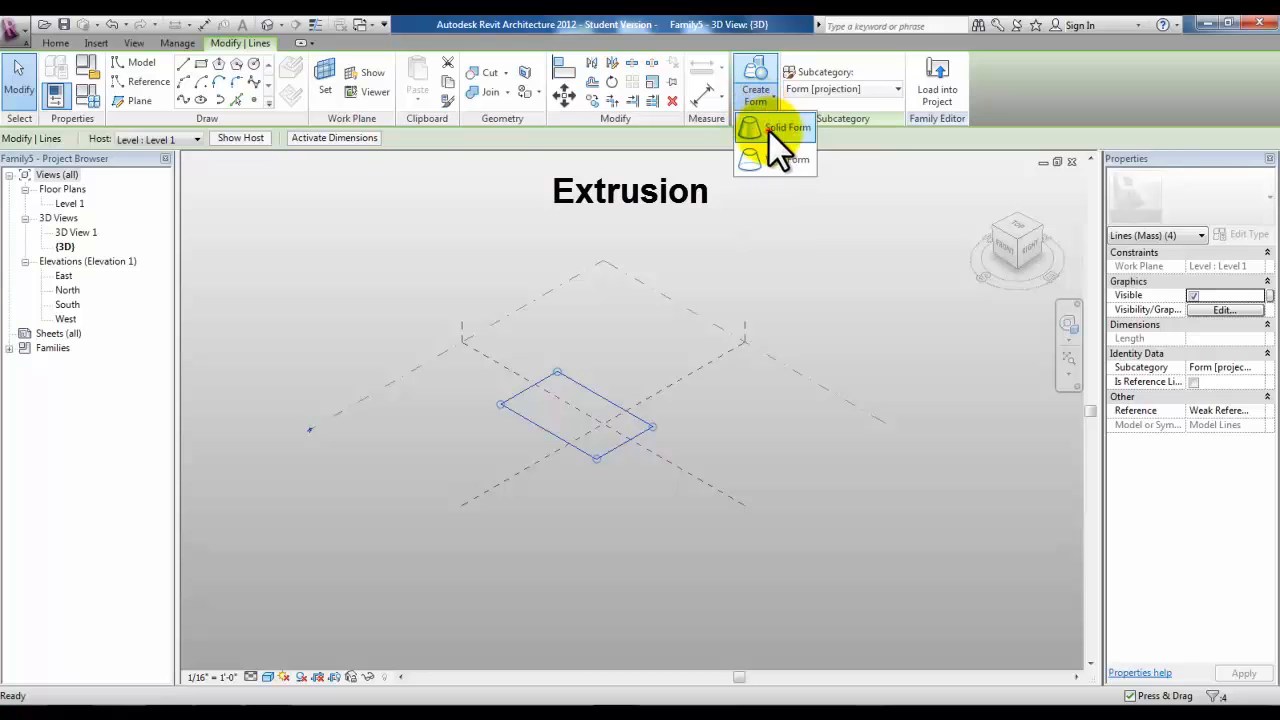
click(768, 129)
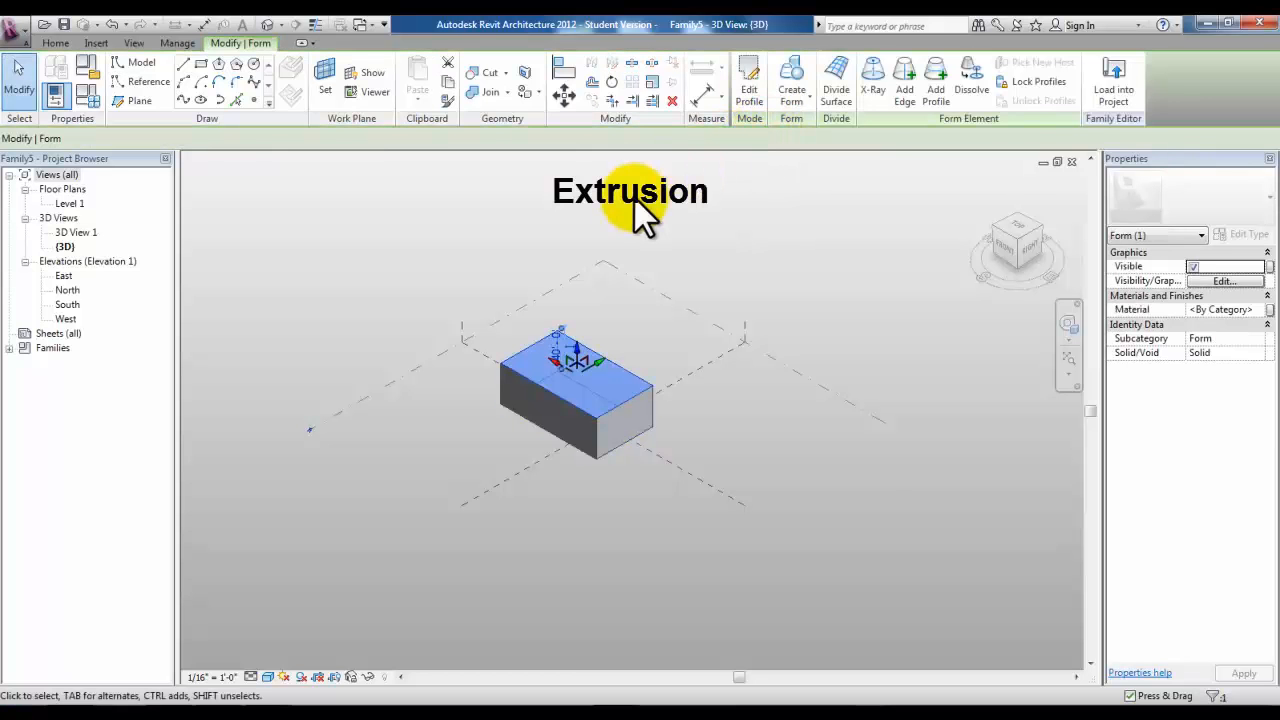
drag(576, 351, 585, 322)
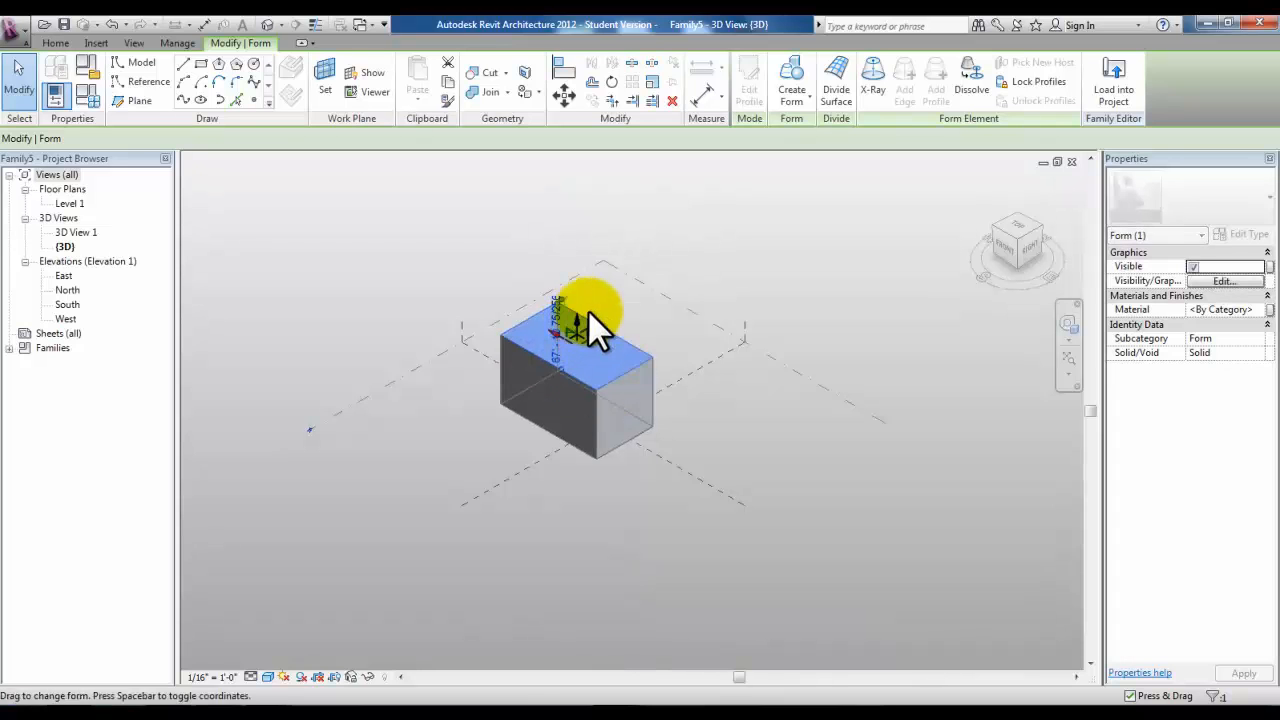
scroll(585, 325, up, 2)
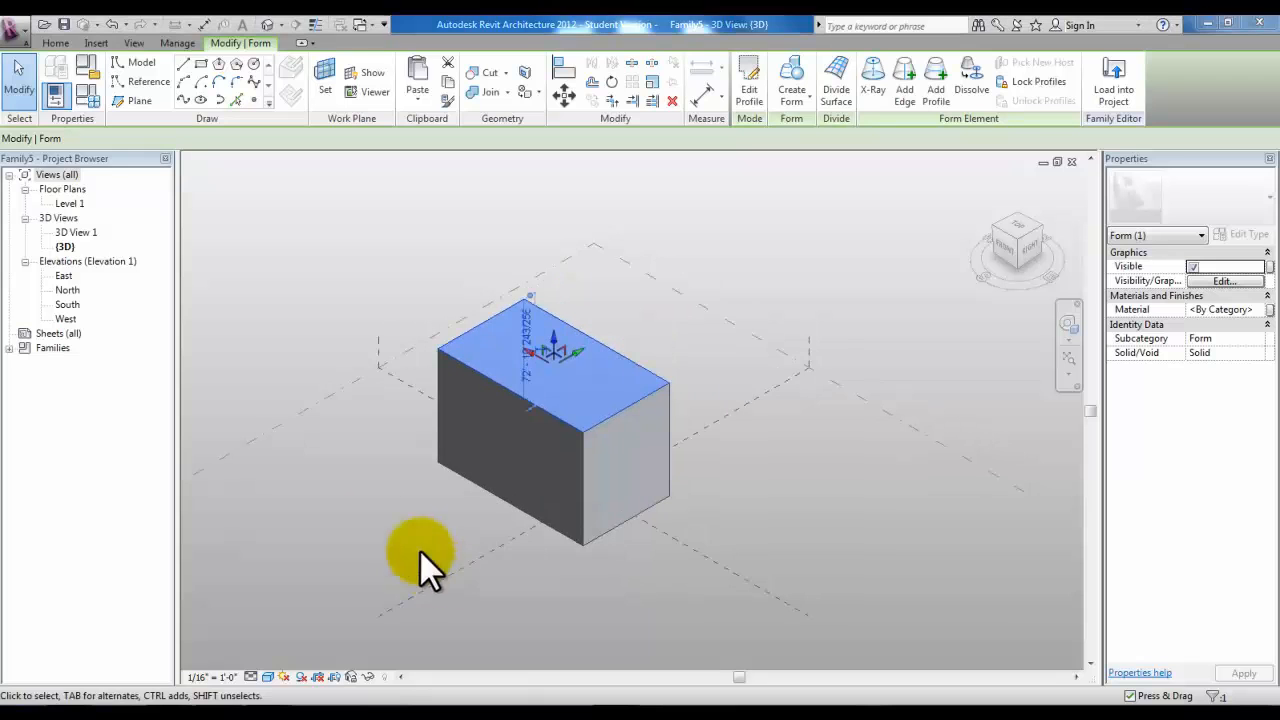
click(353, 511)
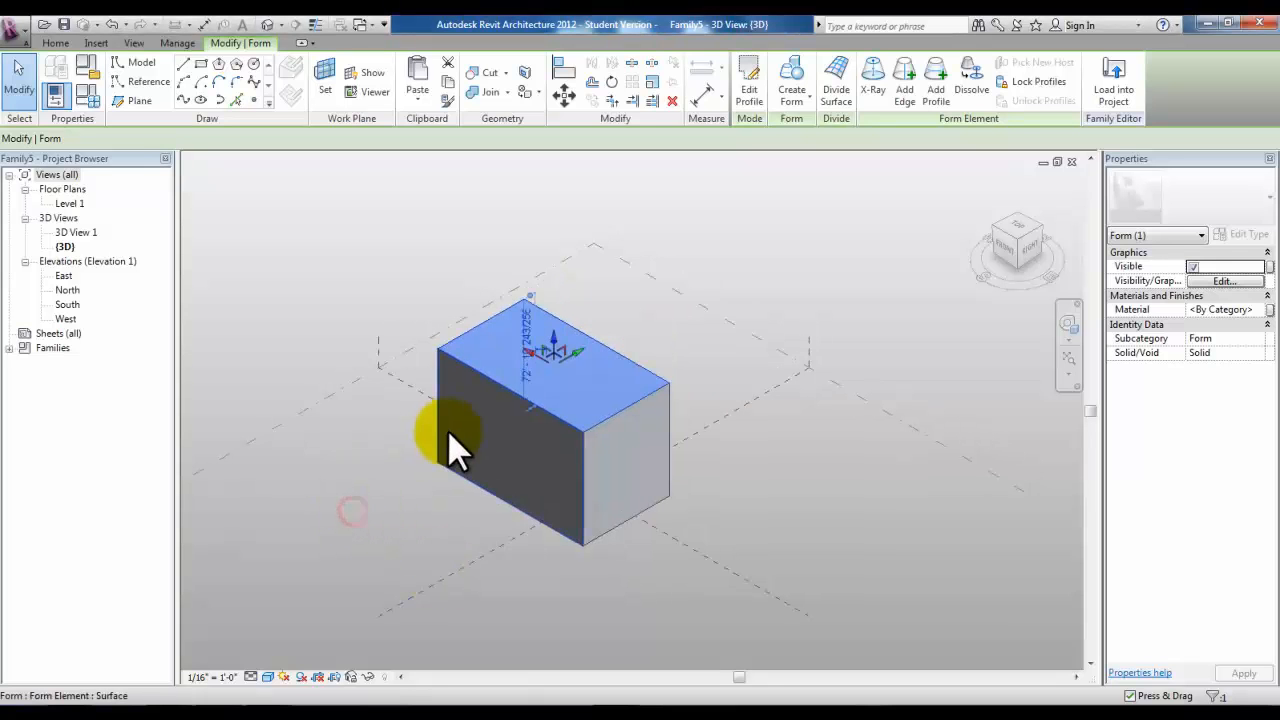
click(385, 480)
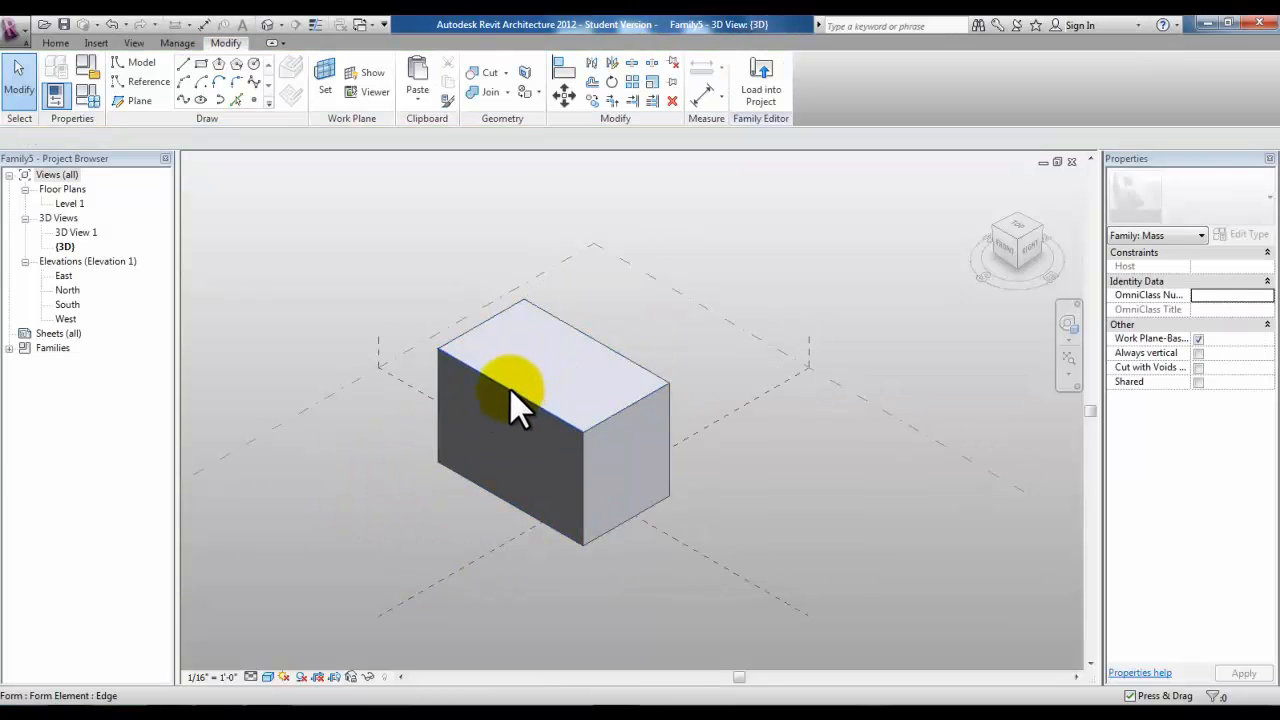
Raise the front long top edge of the box vertically so that the top face slopes
key(Tab)
click(504, 385)
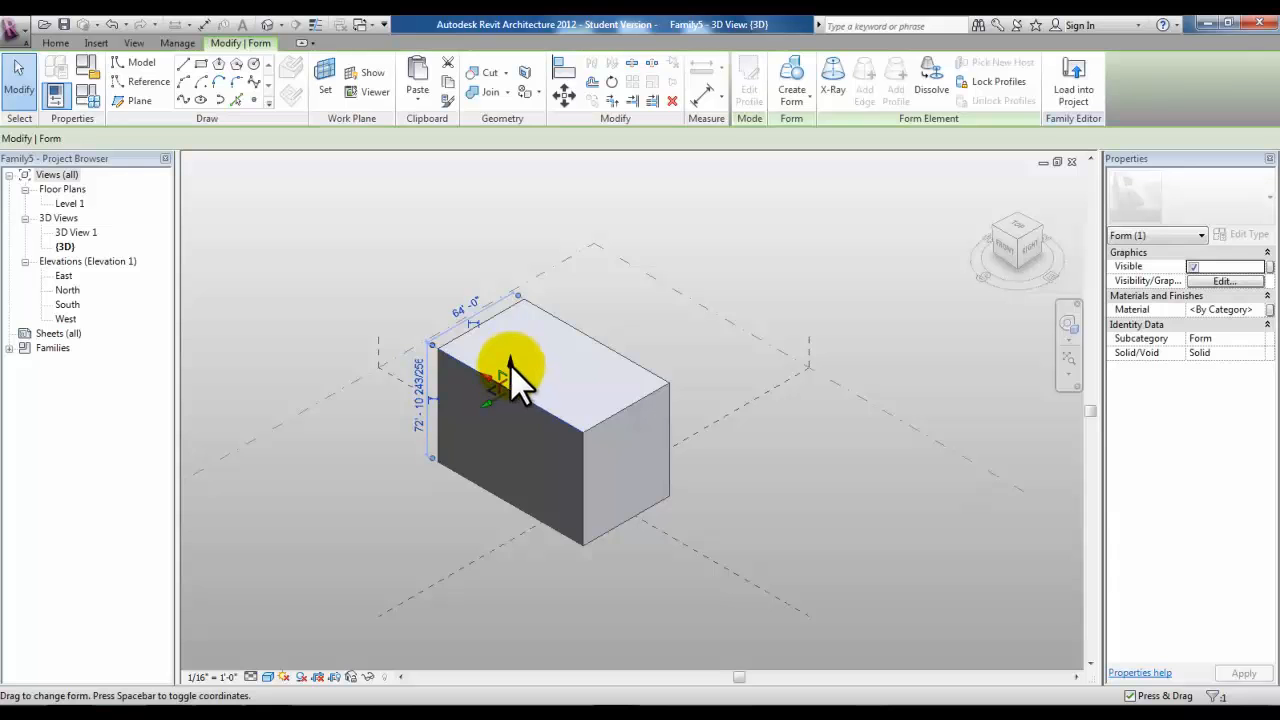
drag(509, 362, 509, 332)
click(700, 370)
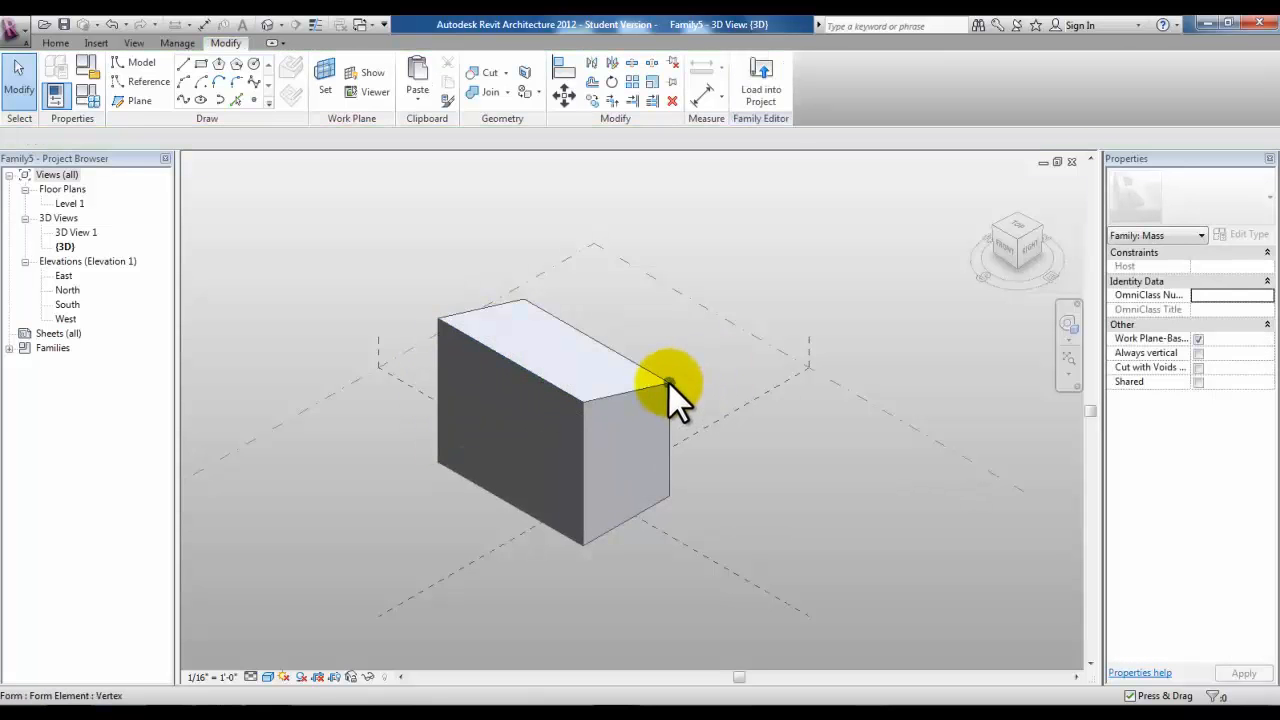
Make the temporary height dimension at the box's rear top vertex permanent and move its dimension line away from the box
click(668, 382)
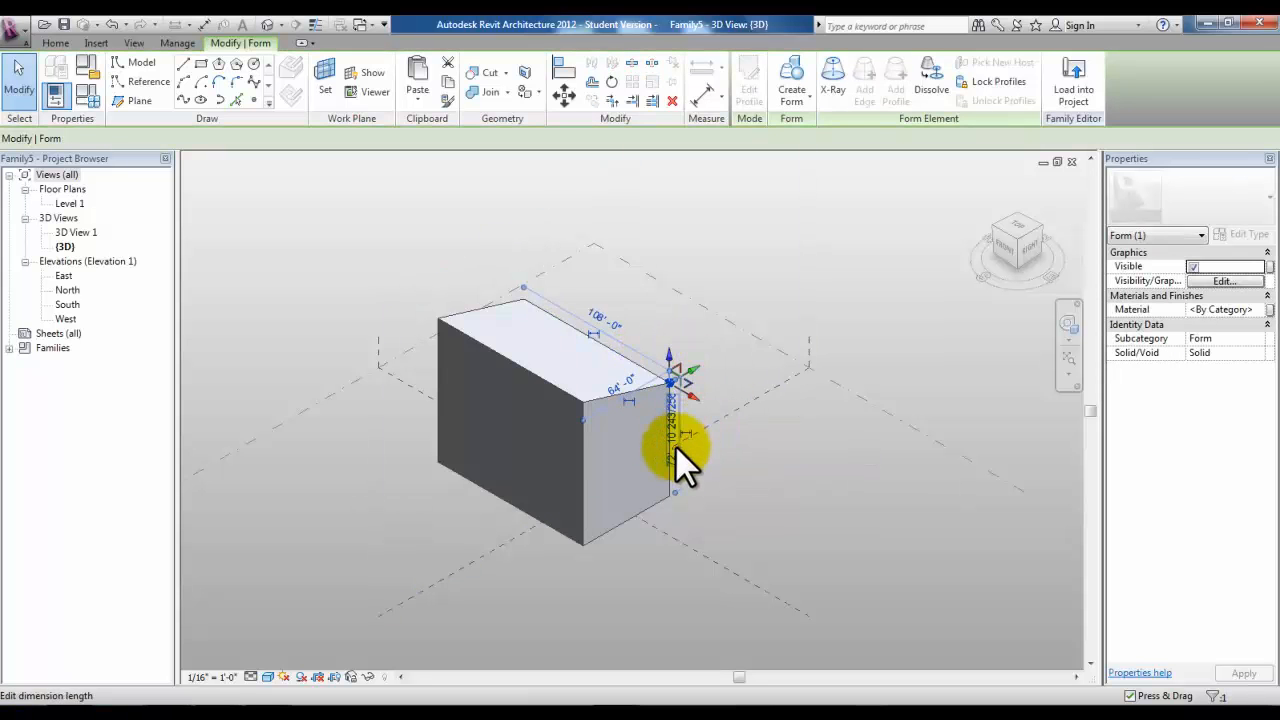
scroll(684, 452, up, 2)
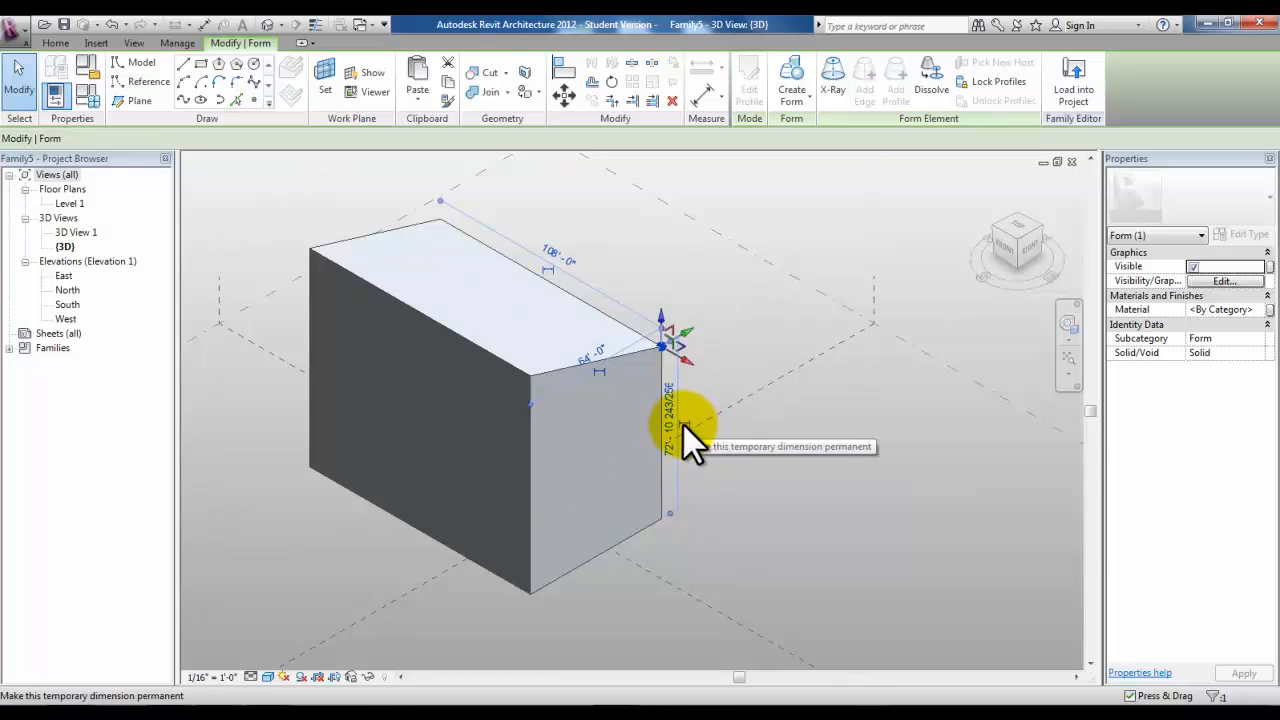
click(684, 424)
click(705, 447)
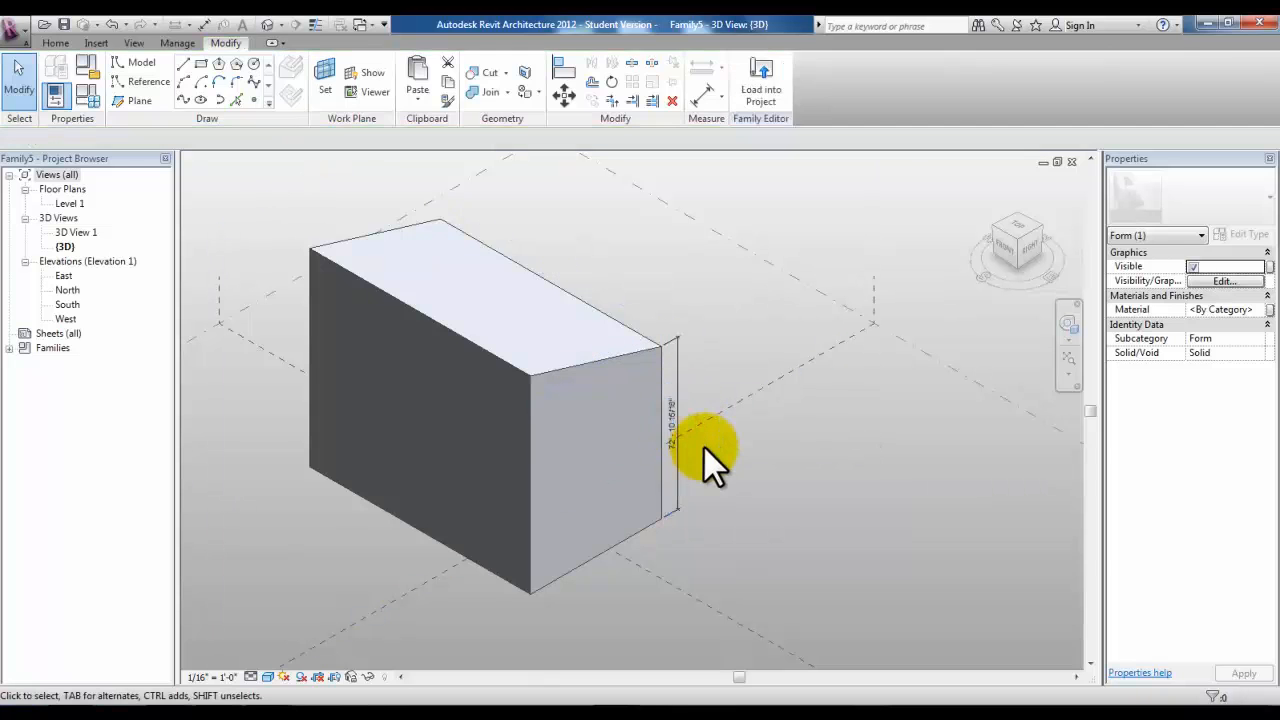
click(684, 466)
drag(684, 466, 757, 430)
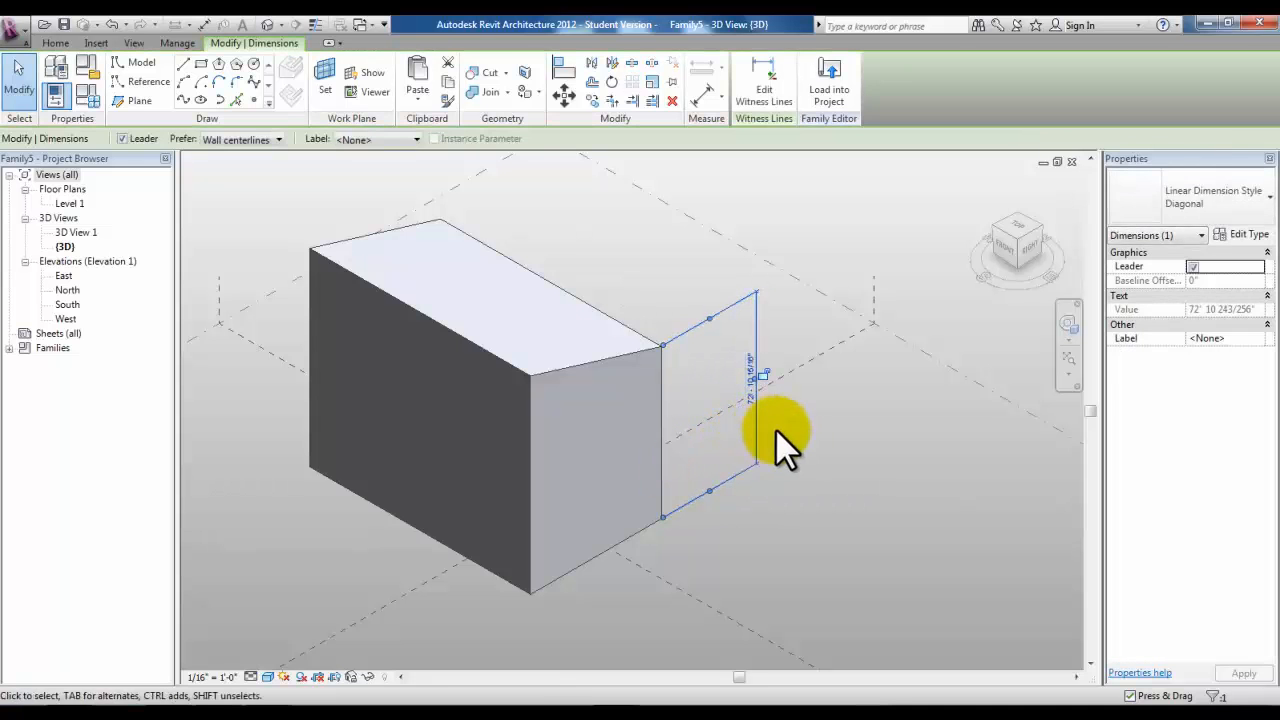
click(789, 429)
Label the height dimension with a new instance family parameter named Height, grouped under Dimensions
click(756, 430)
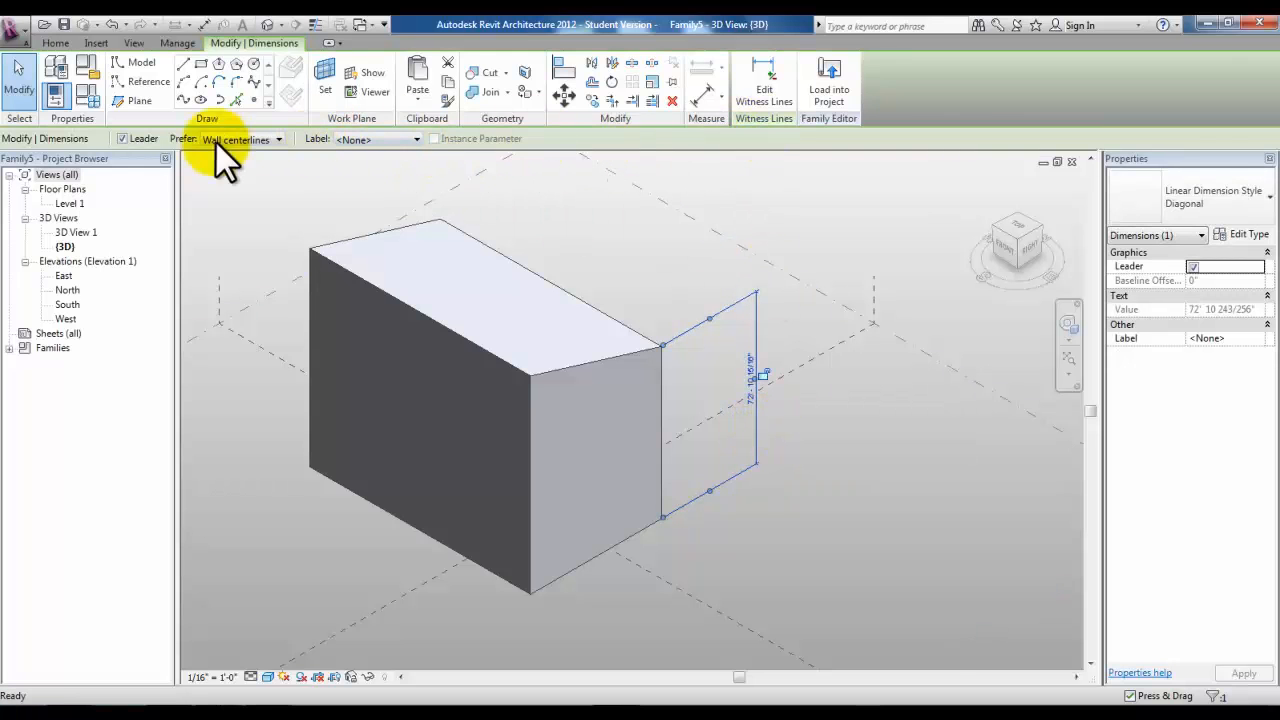
click(416, 139)
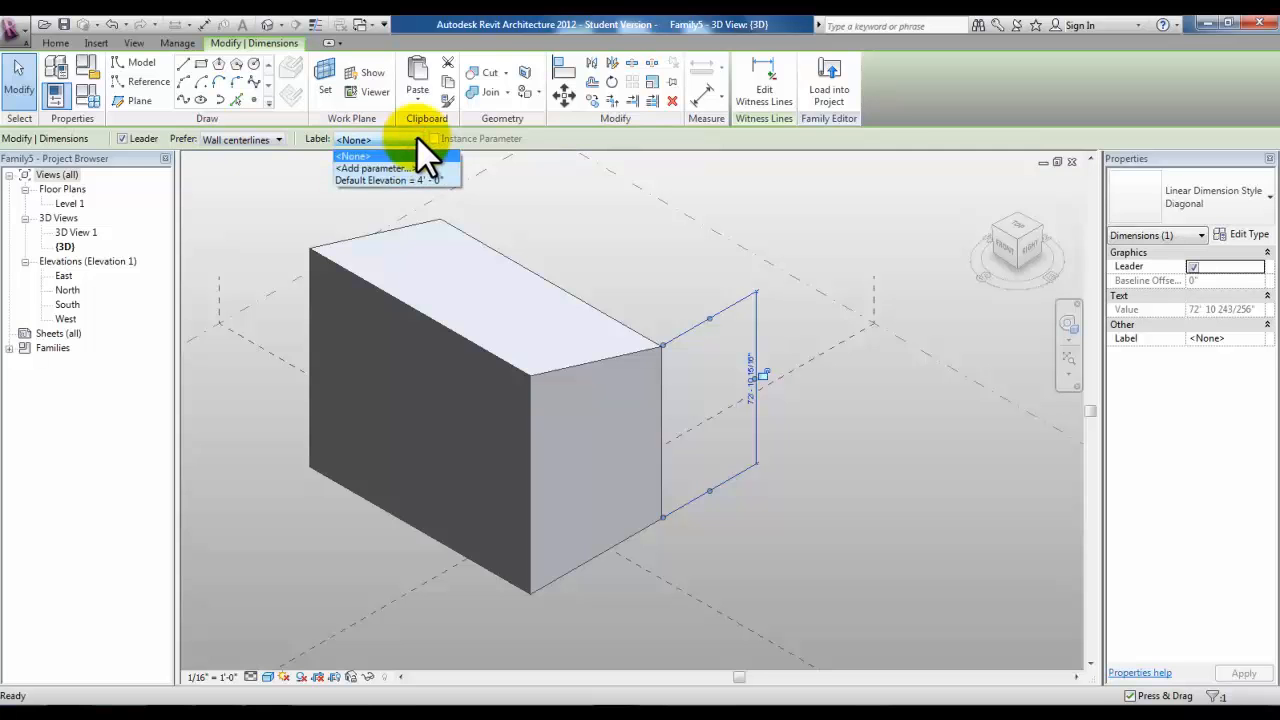
click(398, 170)
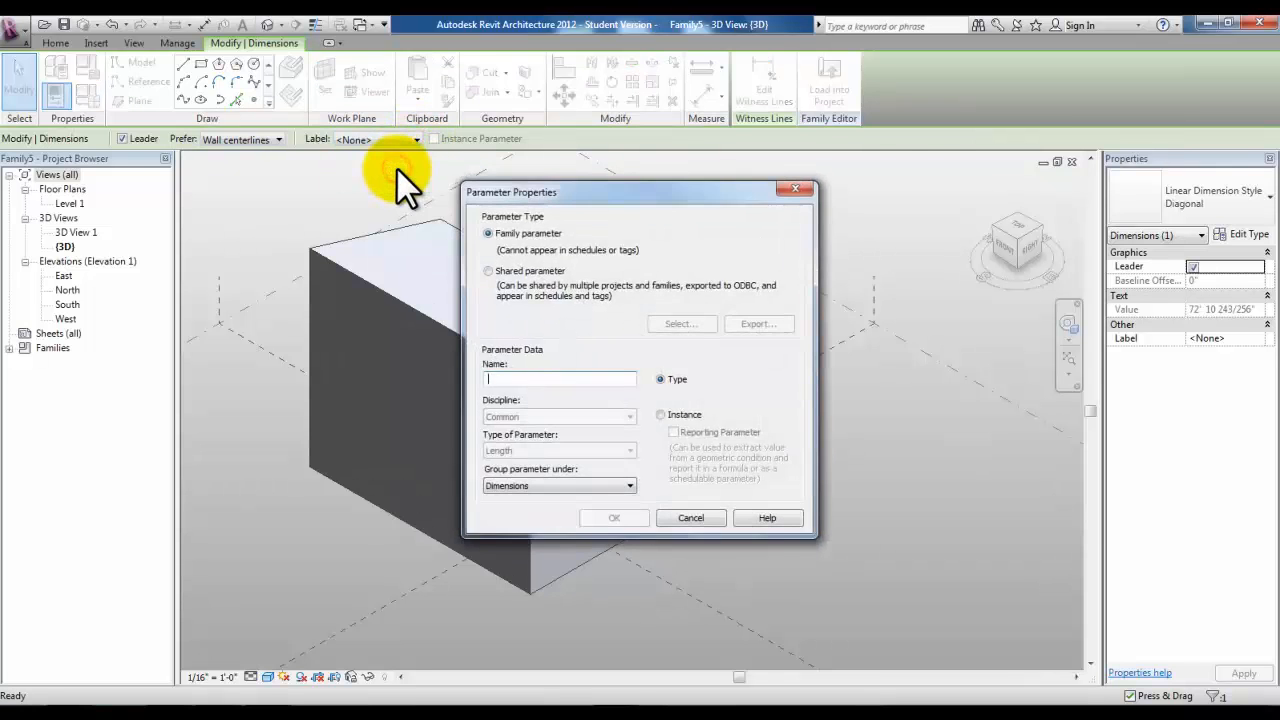
text(Height)
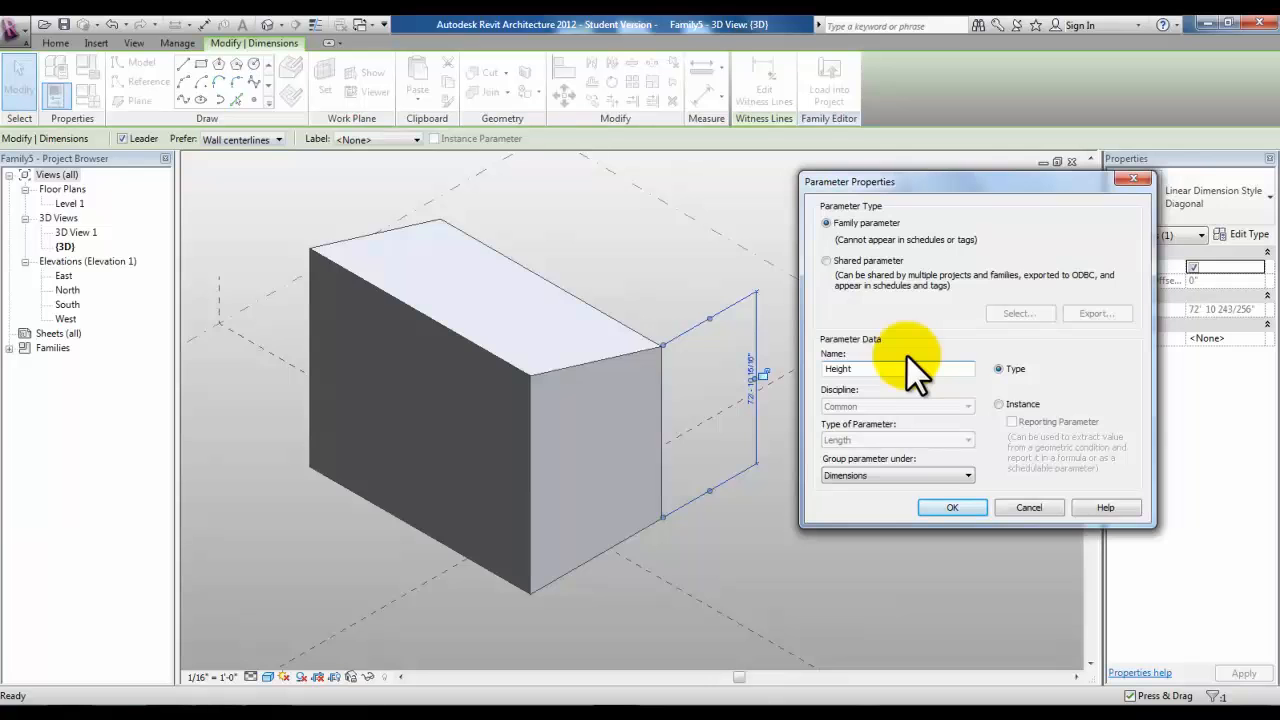
click(999, 404)
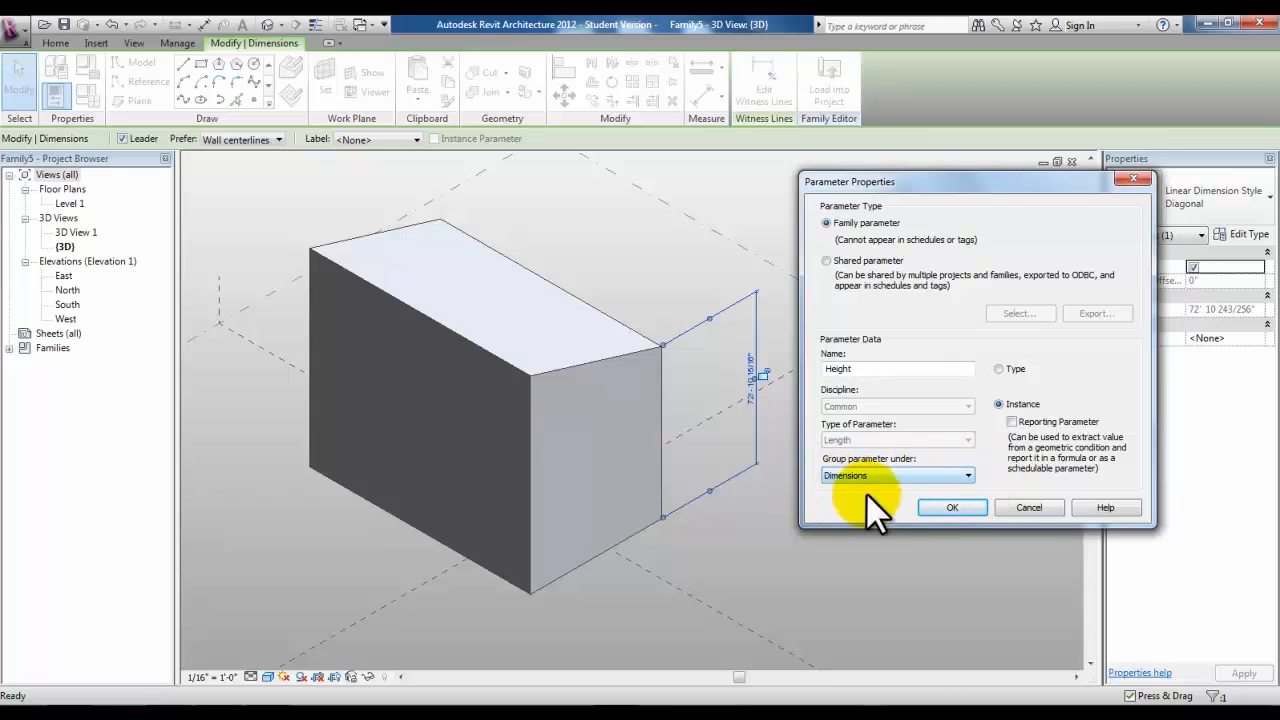
click(953, 508)
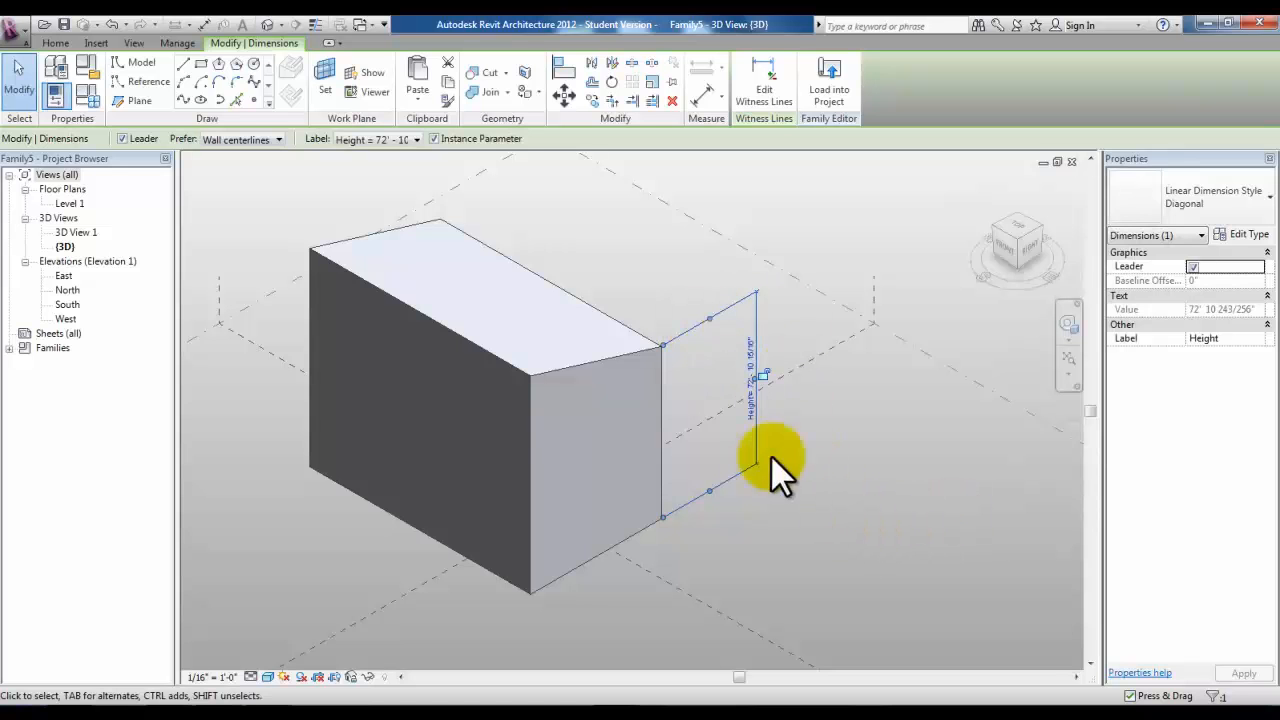
click(55, 97)
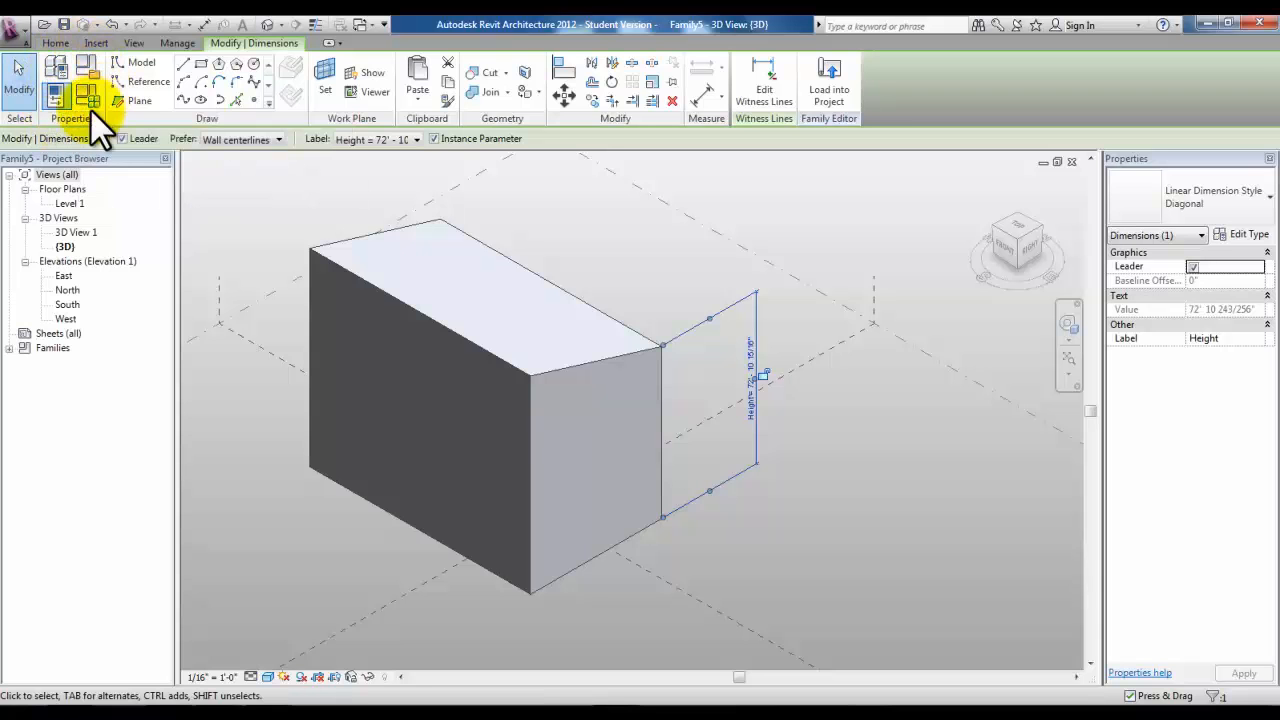
Set the family's Height parameter to 60' in Family Types and apply it to the form
click(88, 95)
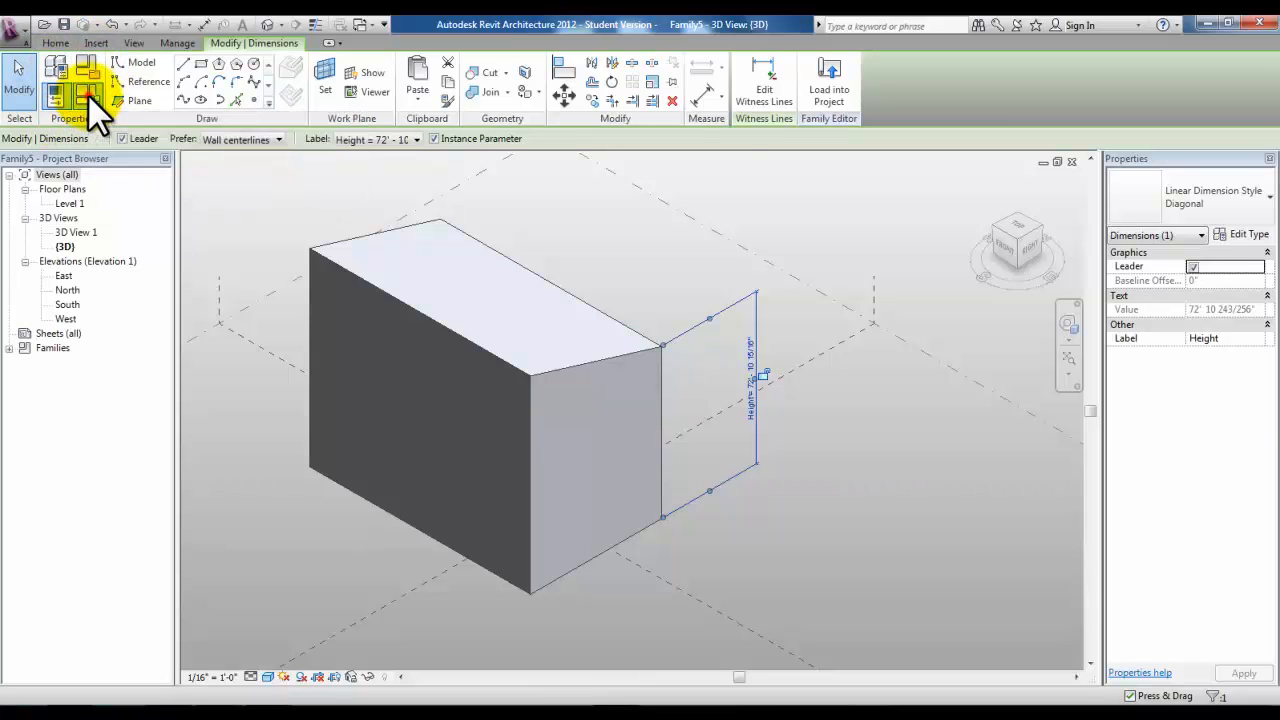
drag(888, 150, 897, 147)
click(938, 266)
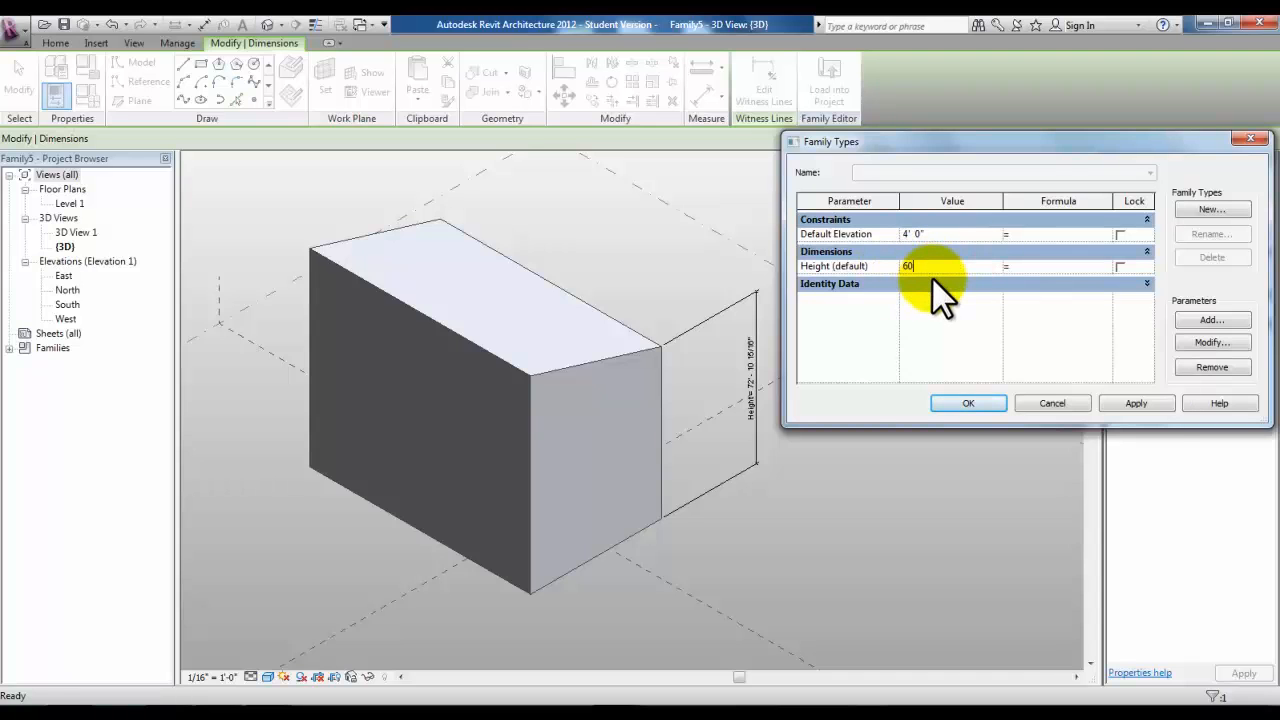
text(60')
click(1160, 403)
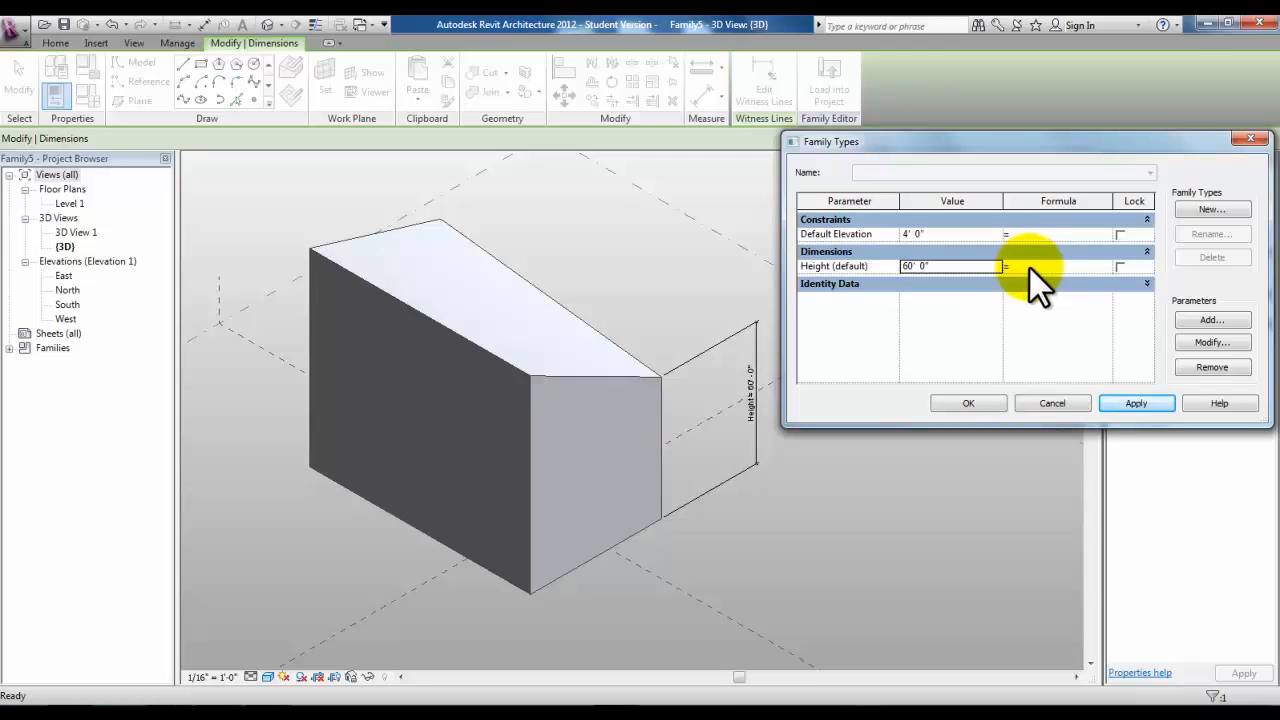
click(965, 402)
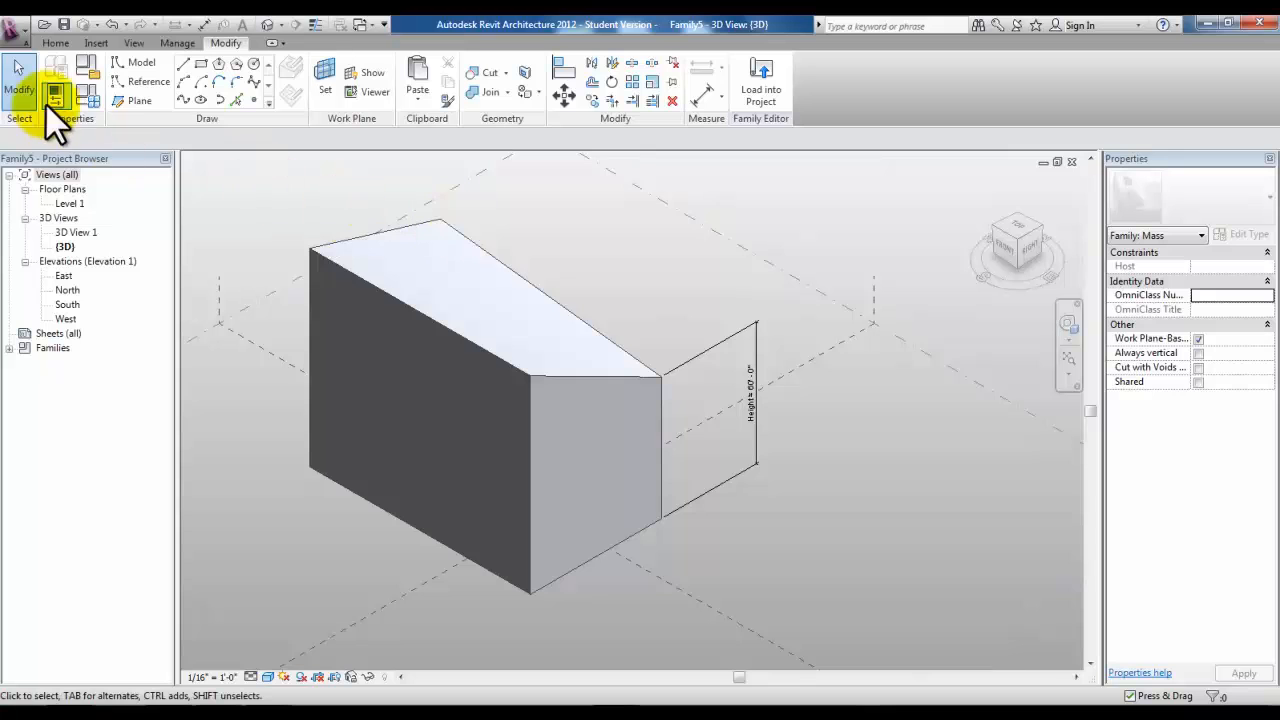
Save the mass family as Extrusion in New folder
click(63, 24)
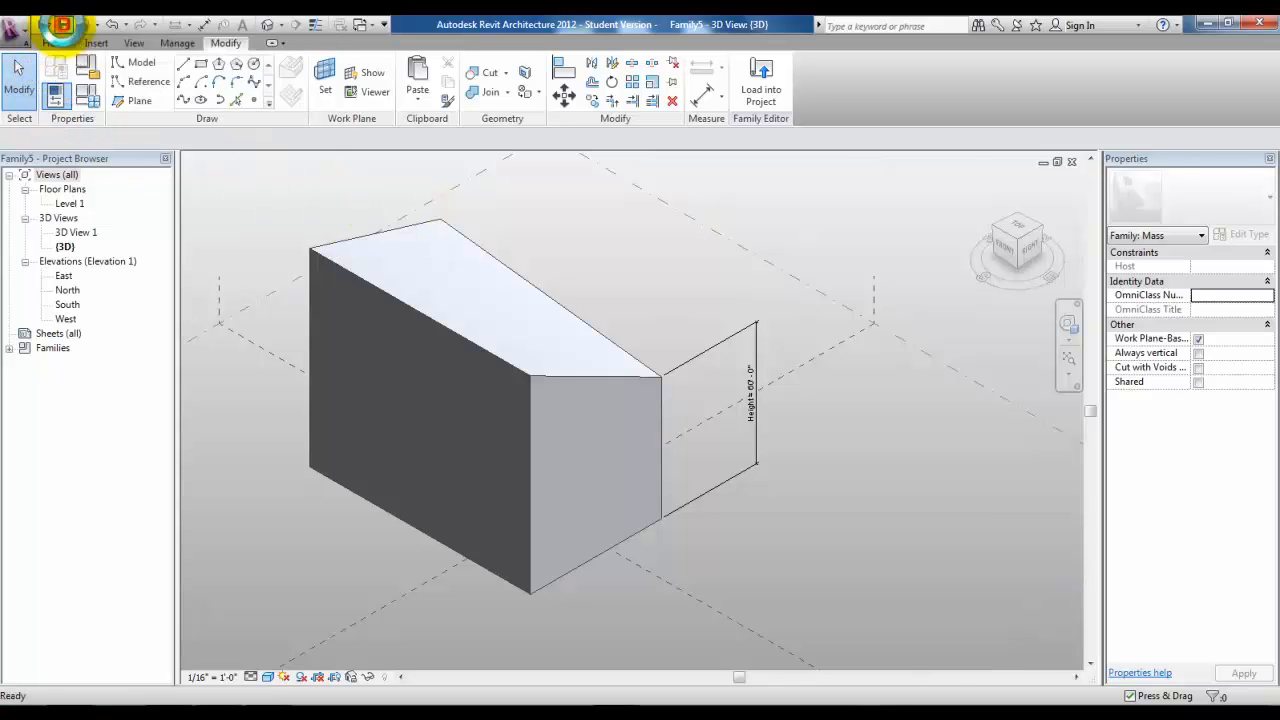
double_click(570, 479)
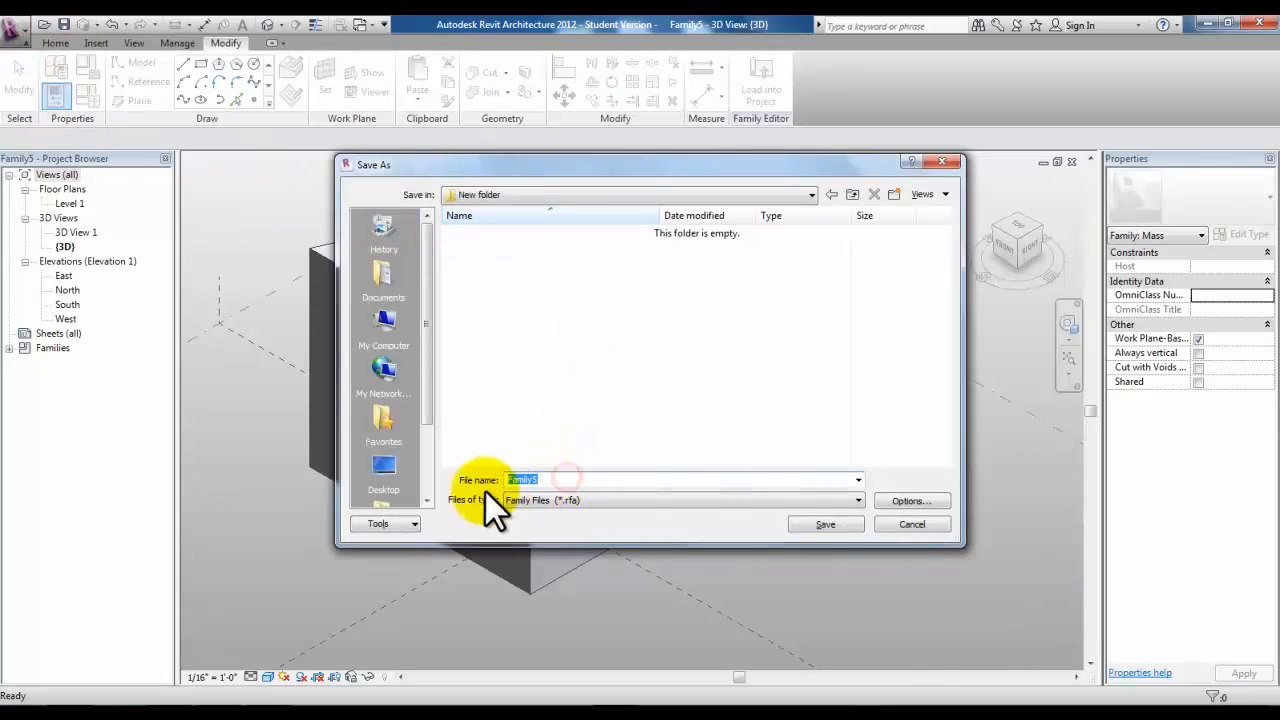
text(Ext)
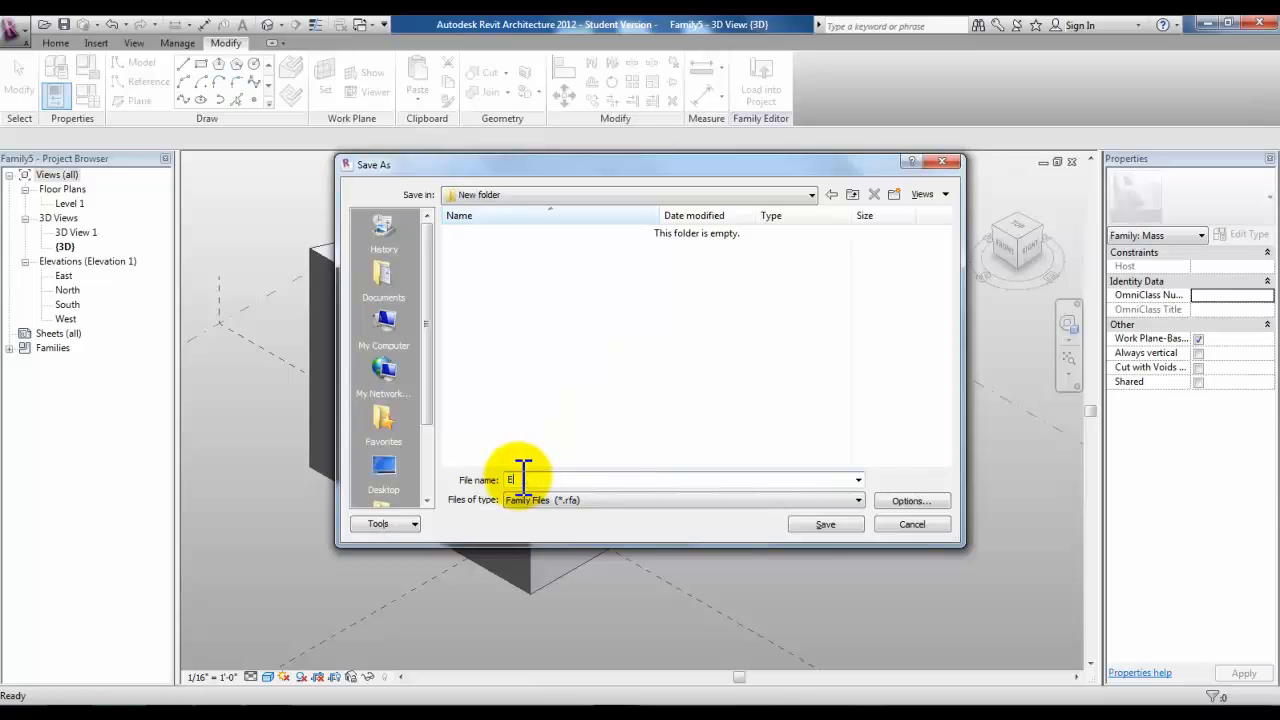
text(rusion)
click(825, 524)
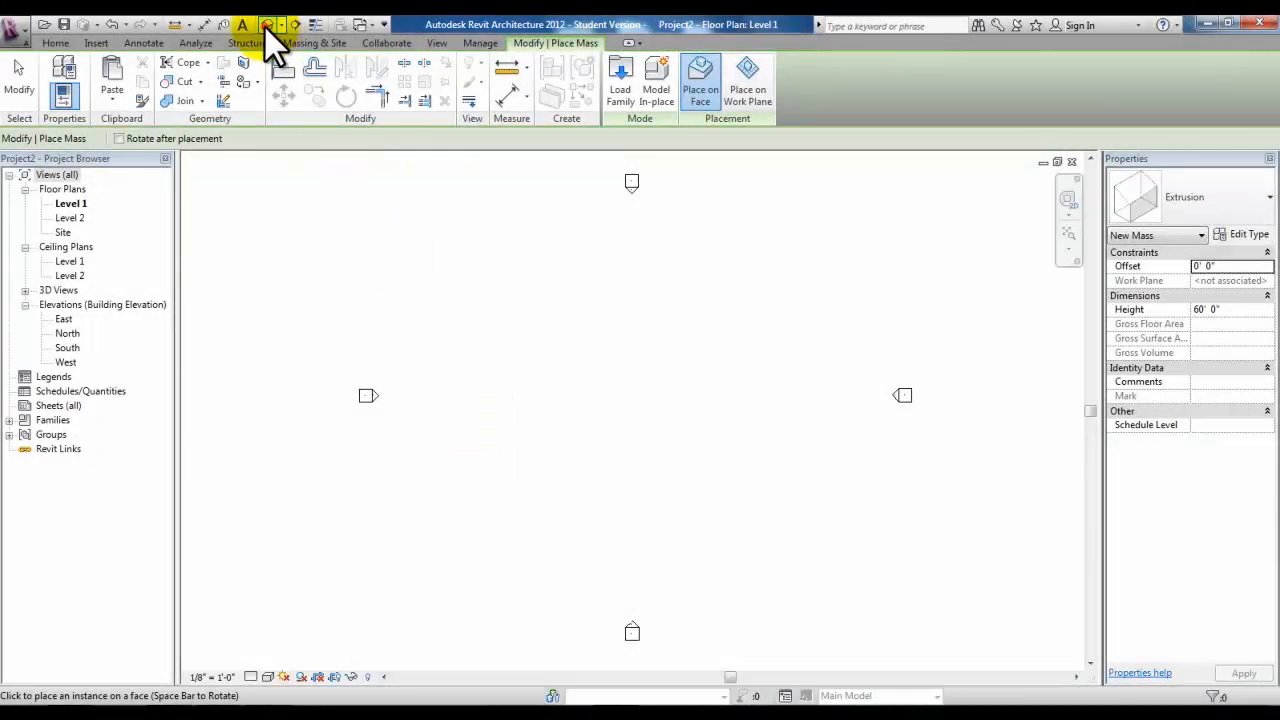
Place one instance of the Extrusion mass on the Level 1 work plane in the project's 3D view
click(264, 25)
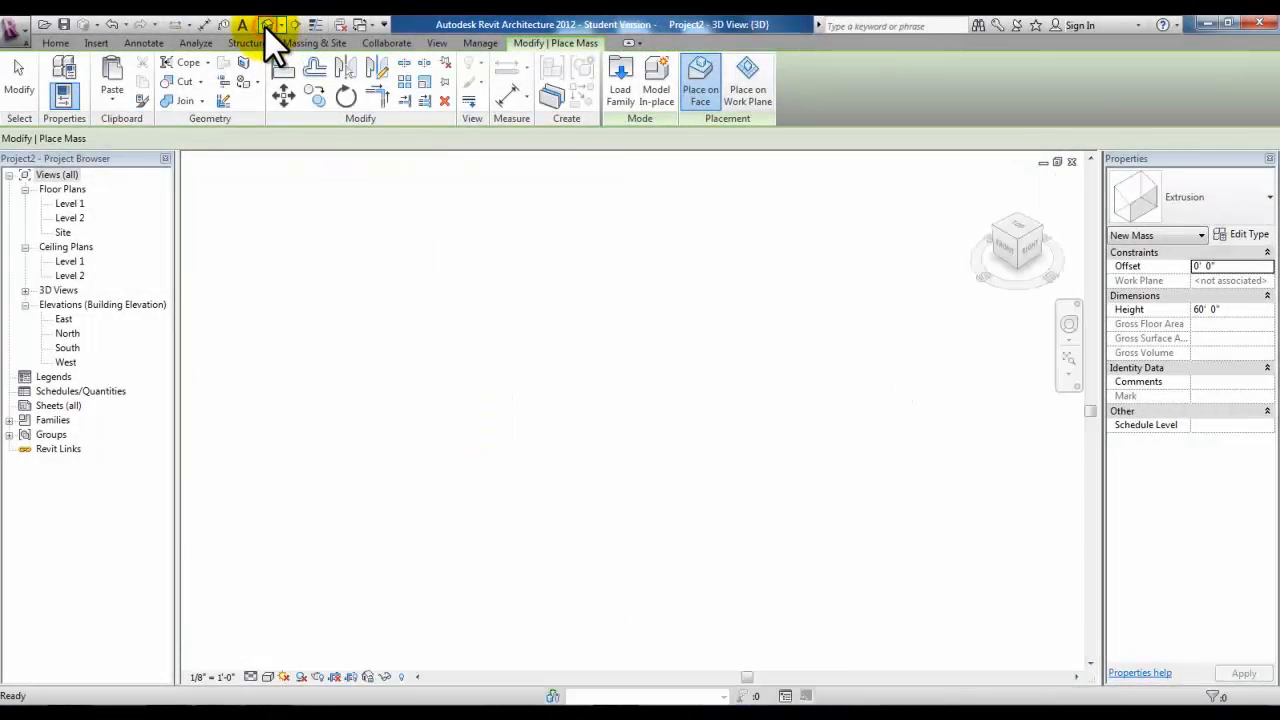
click(748, 95)
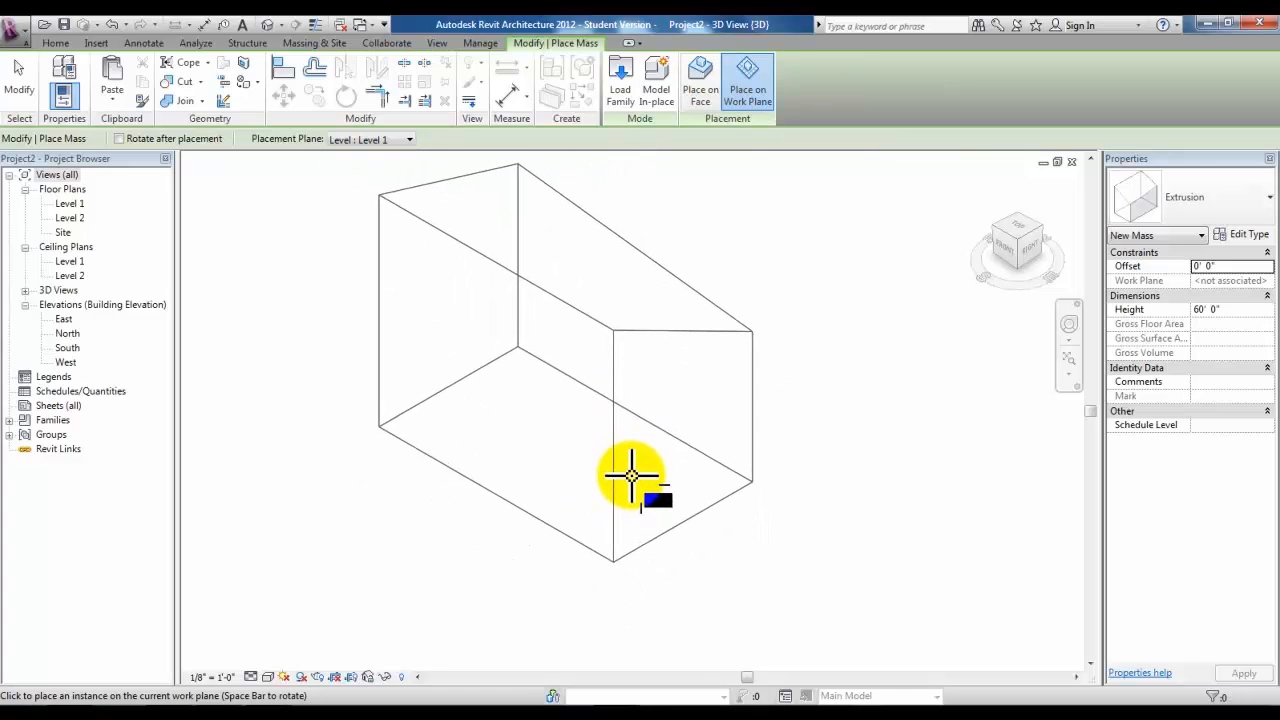
click(631, 477)
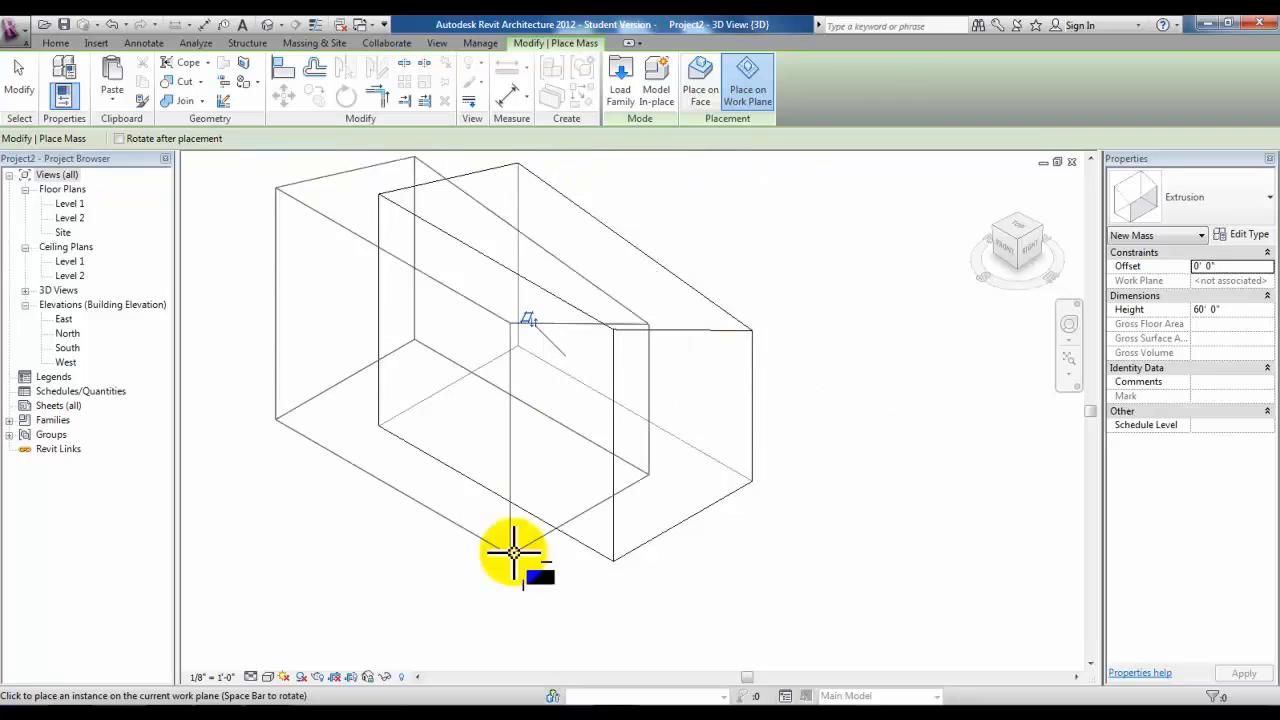
key(Escape)
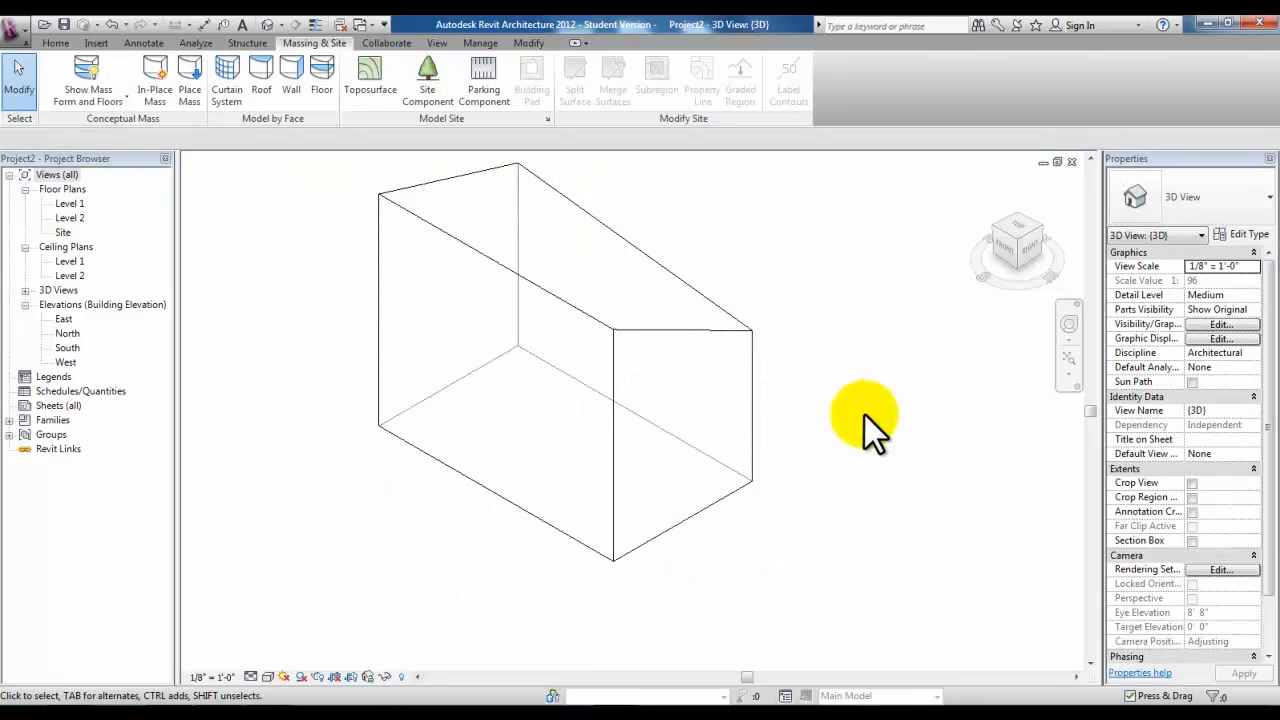
Set the placed Extrusion mass's Height instance parameter to 40' and apply the change
click(750, 416)
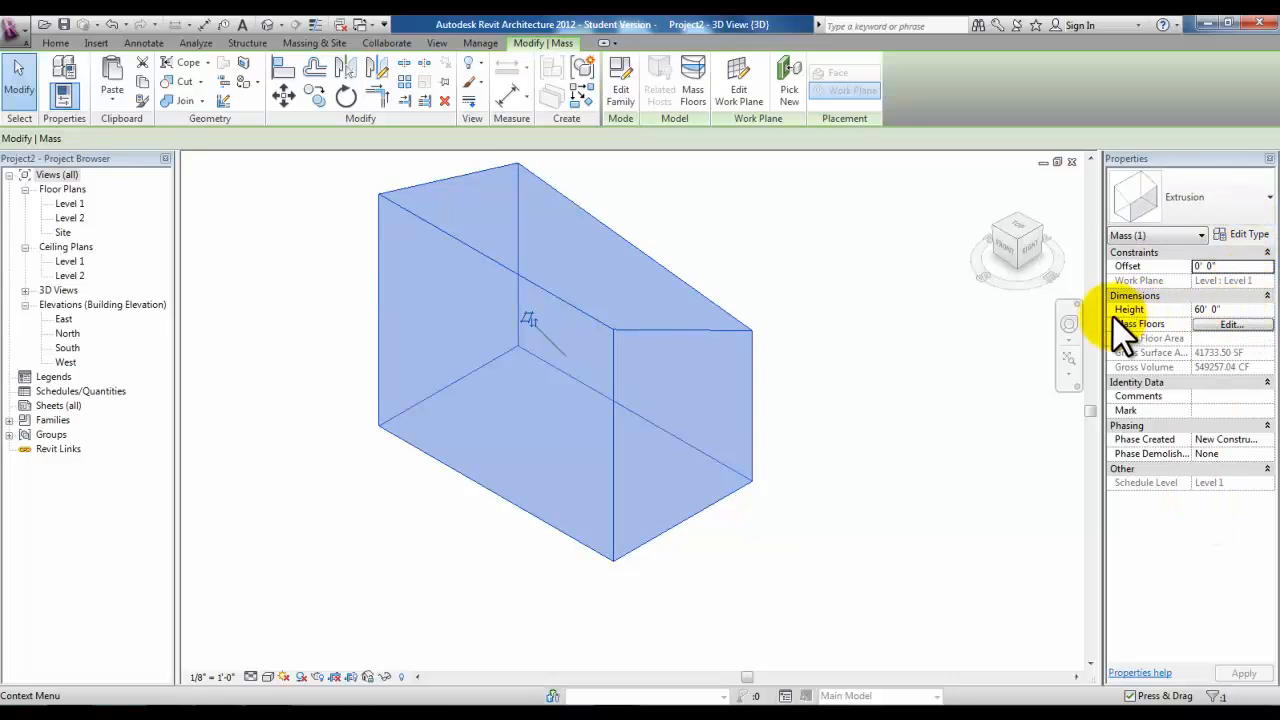
click(1235, 309)
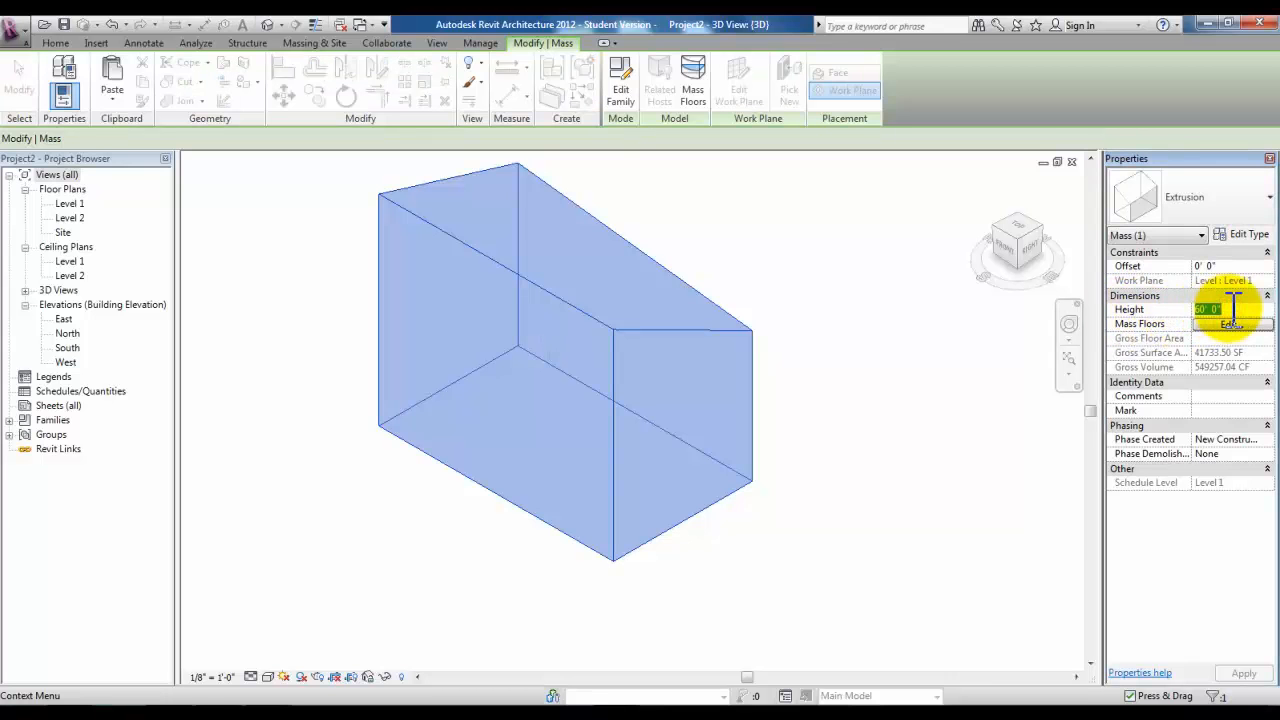
text(40)
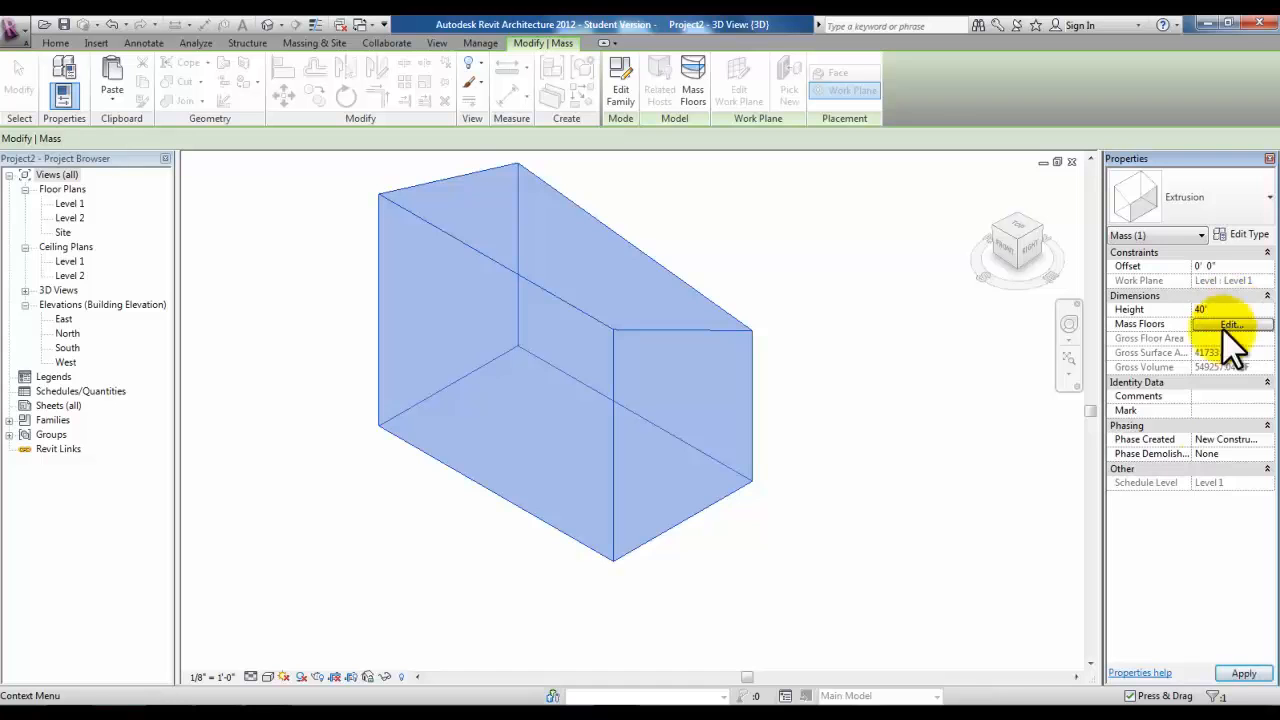
click(1243, 674)
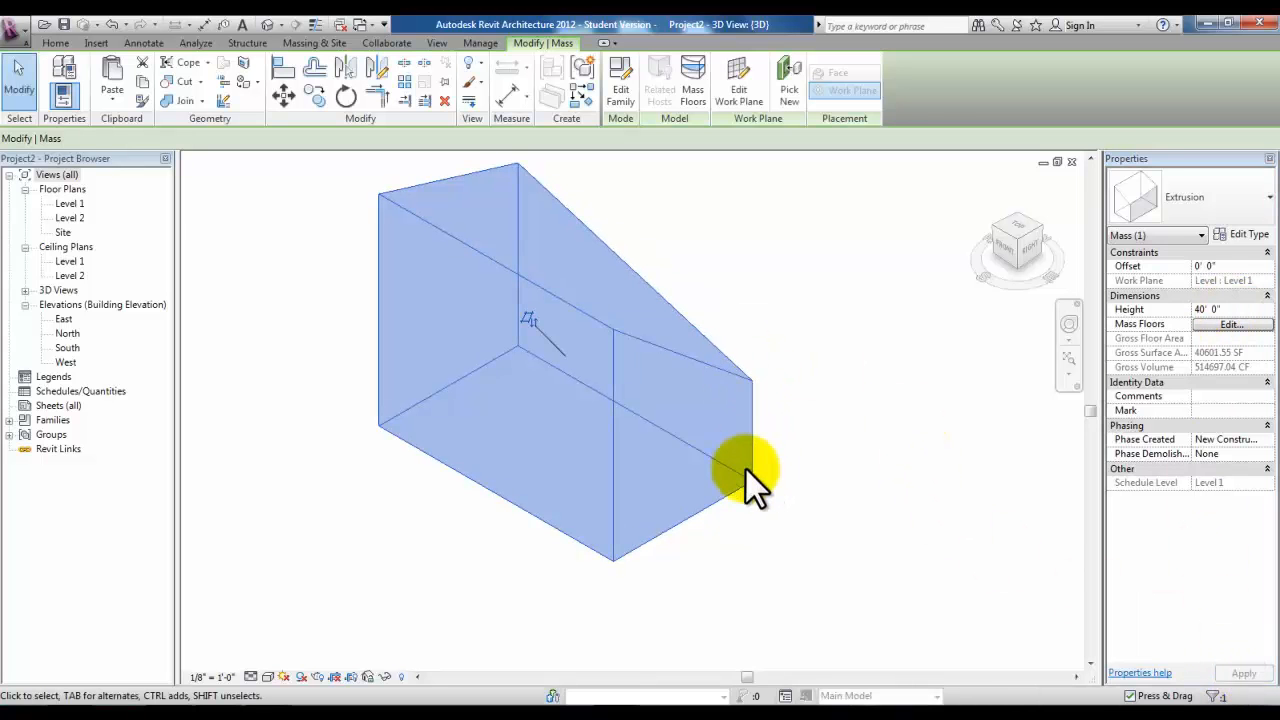
click(427, 171)
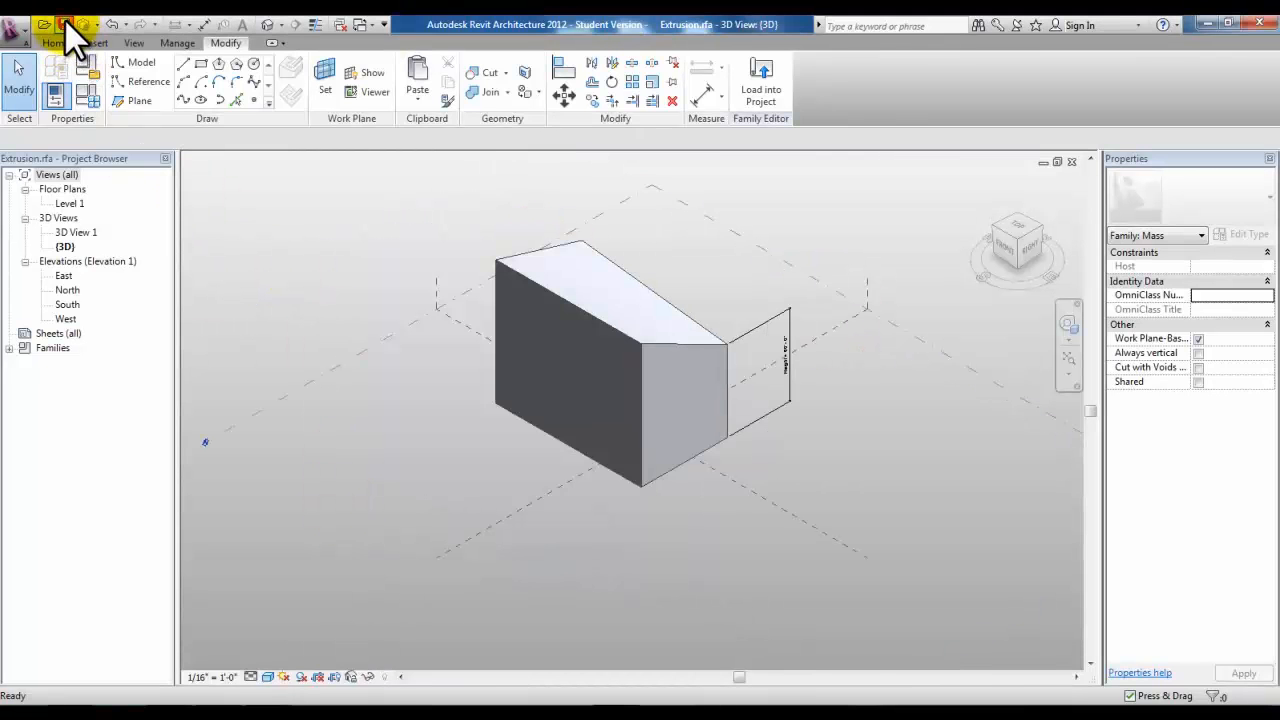
Create a new conceptual mass family from the Mass.rft template
click(17, 31)
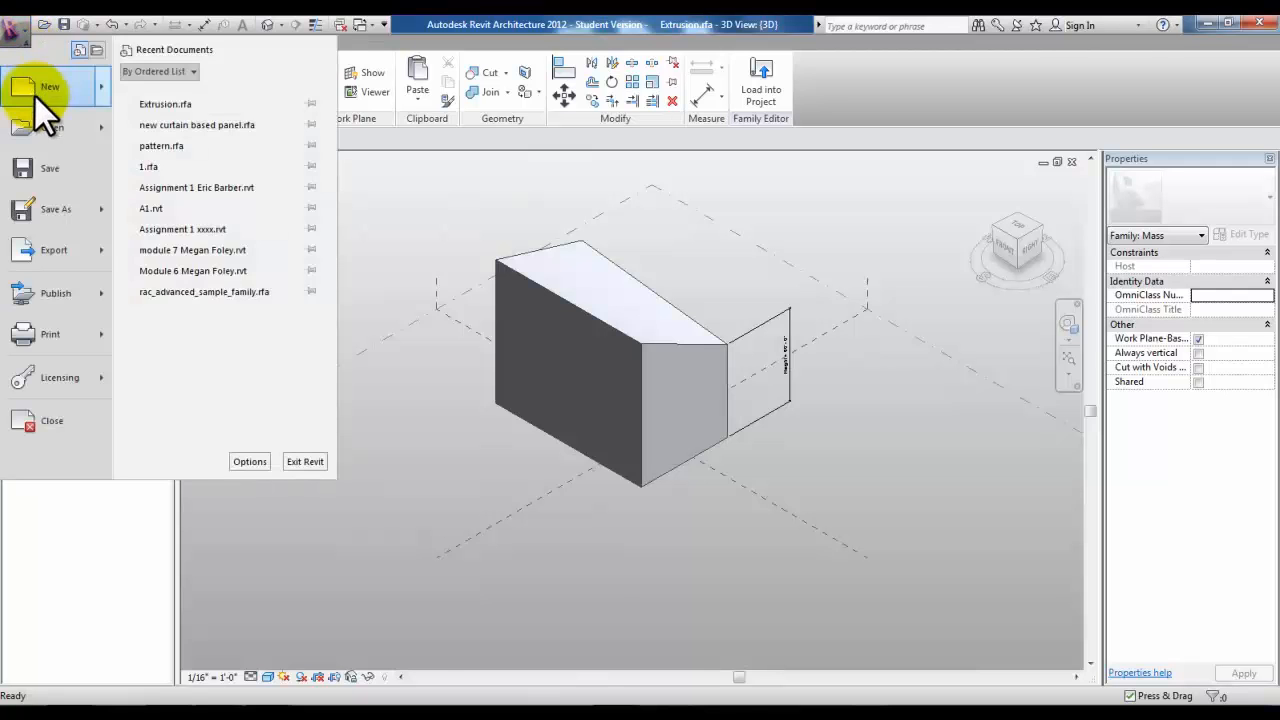
mouse_move(63, 98)
click(227, 199)
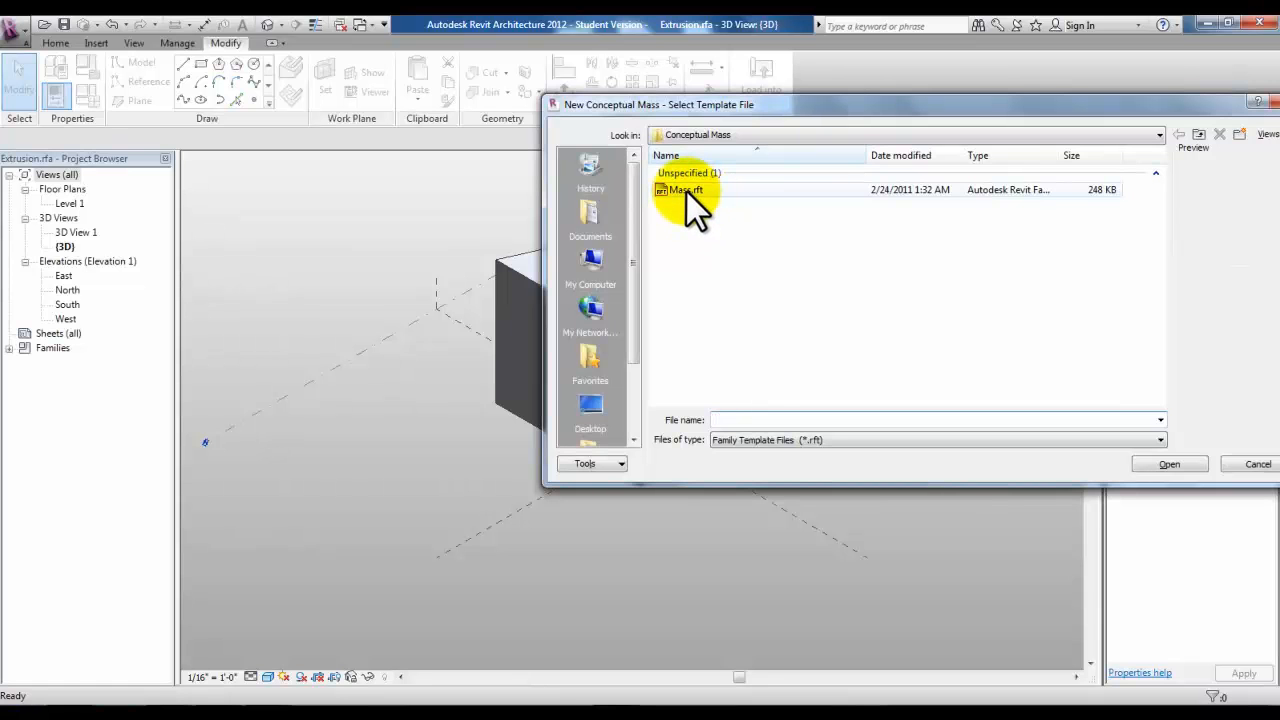
double_click(686, 190)
Save the new mass family as Blend in New folder
click(64, 25)
text(Bl)
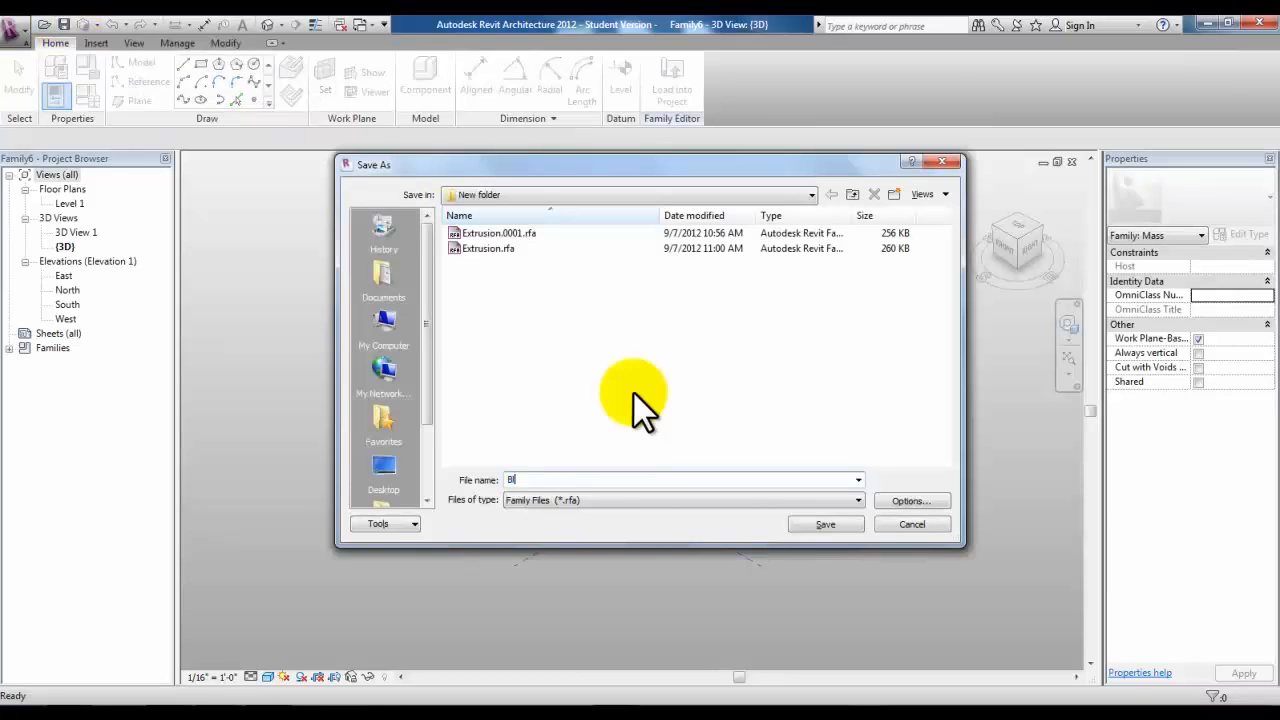
text(end)
key(Return)
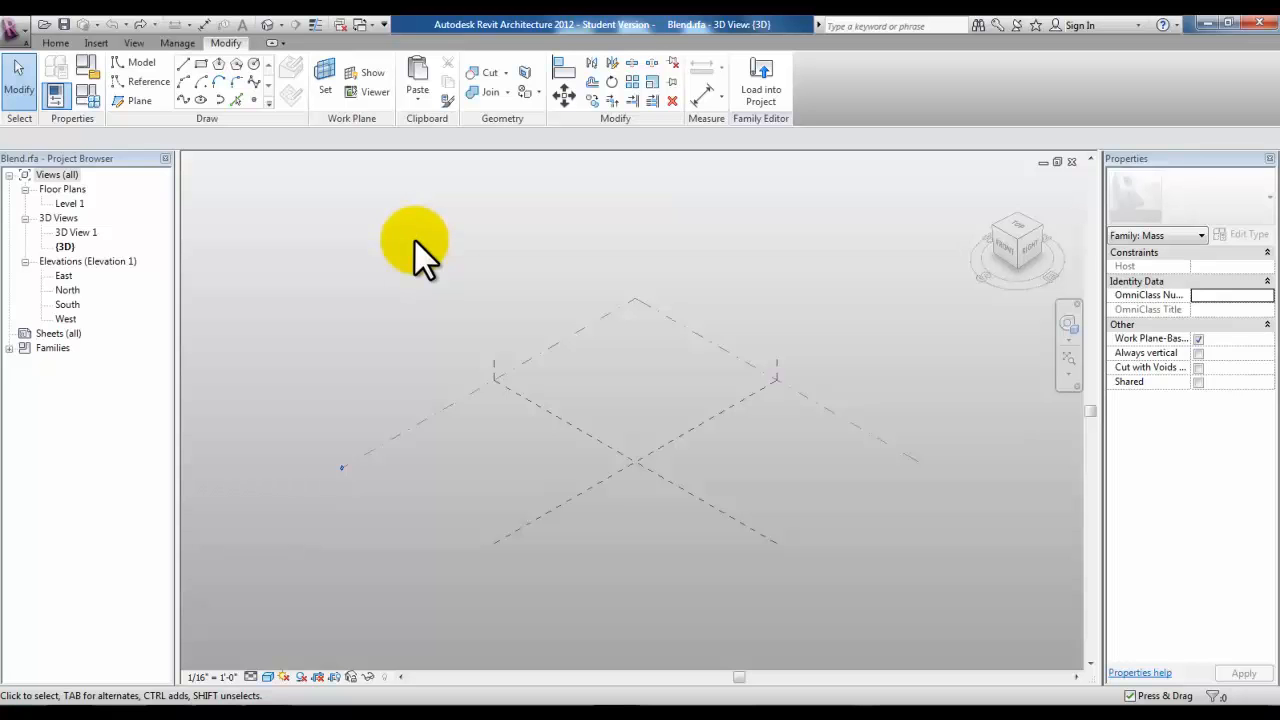
Copy Level 1 upward to make two more levels at elevations of about 63'-8 1/2" and 164'-0"
click(430, 416)
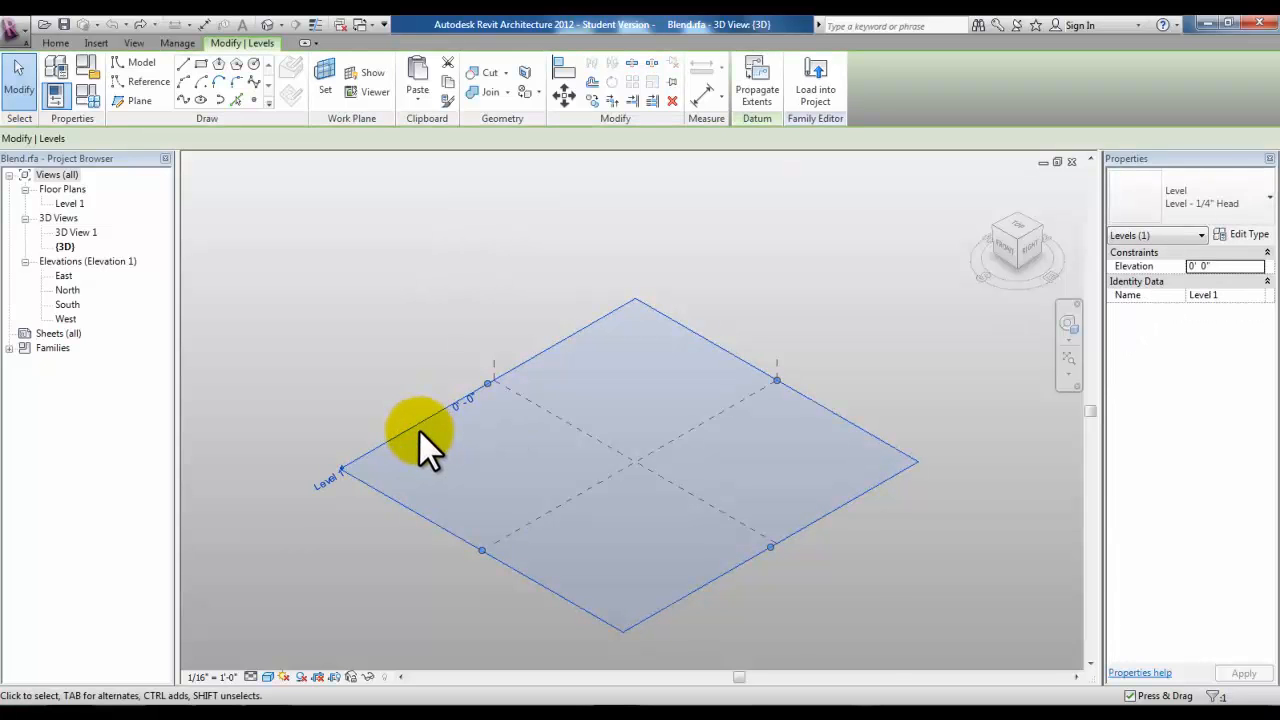
ctrl+drag(421, 422, 422, 360)
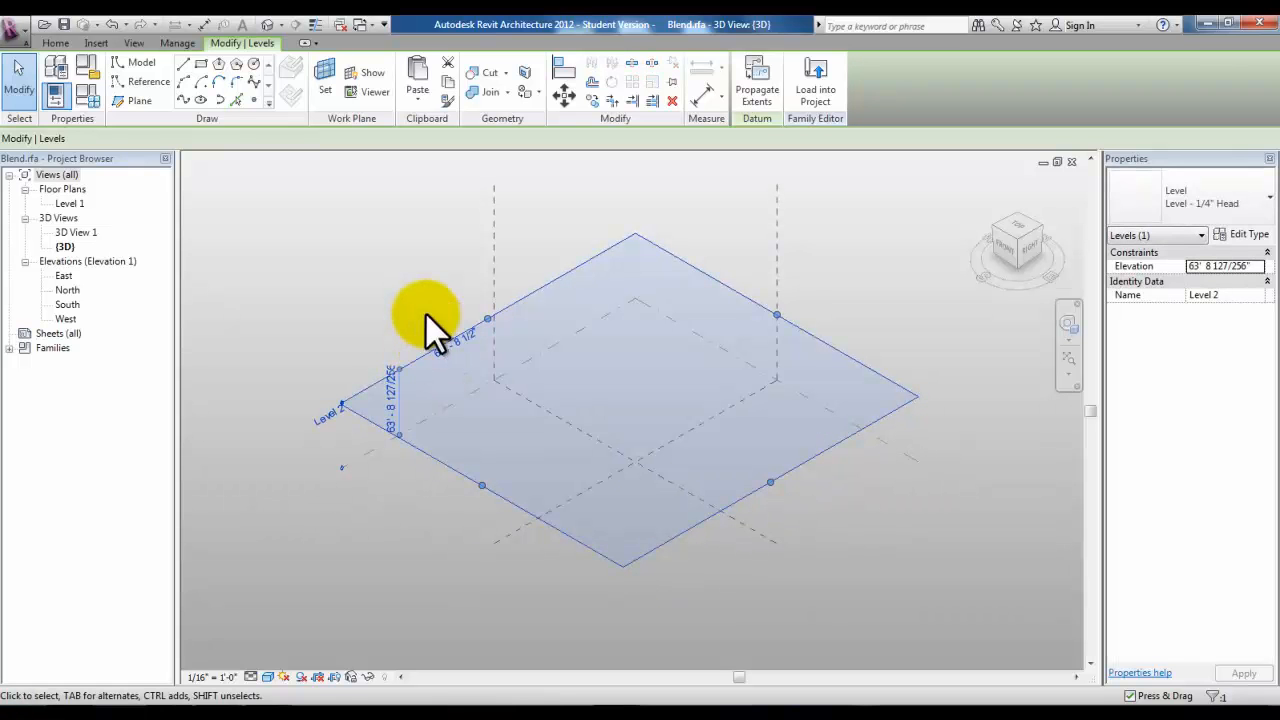
middle_drag(420, 340, 418, 356)
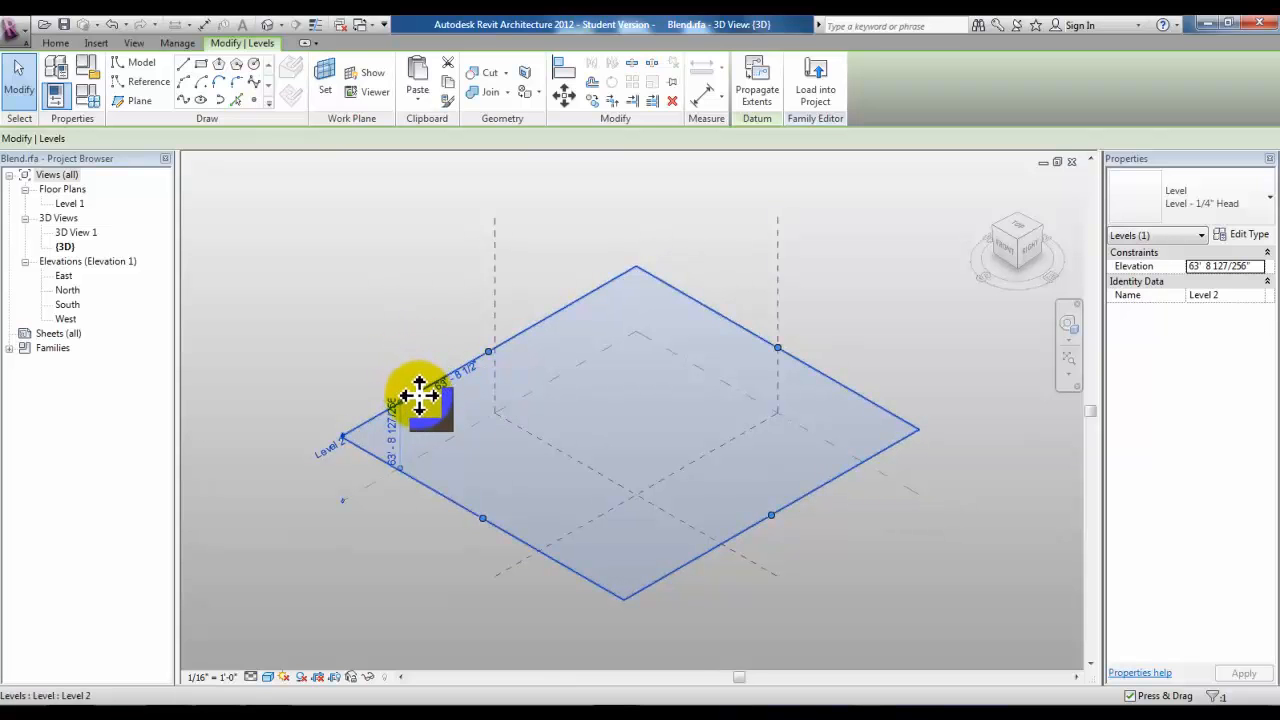
ctrl+drag(418, 396, 418, 291)
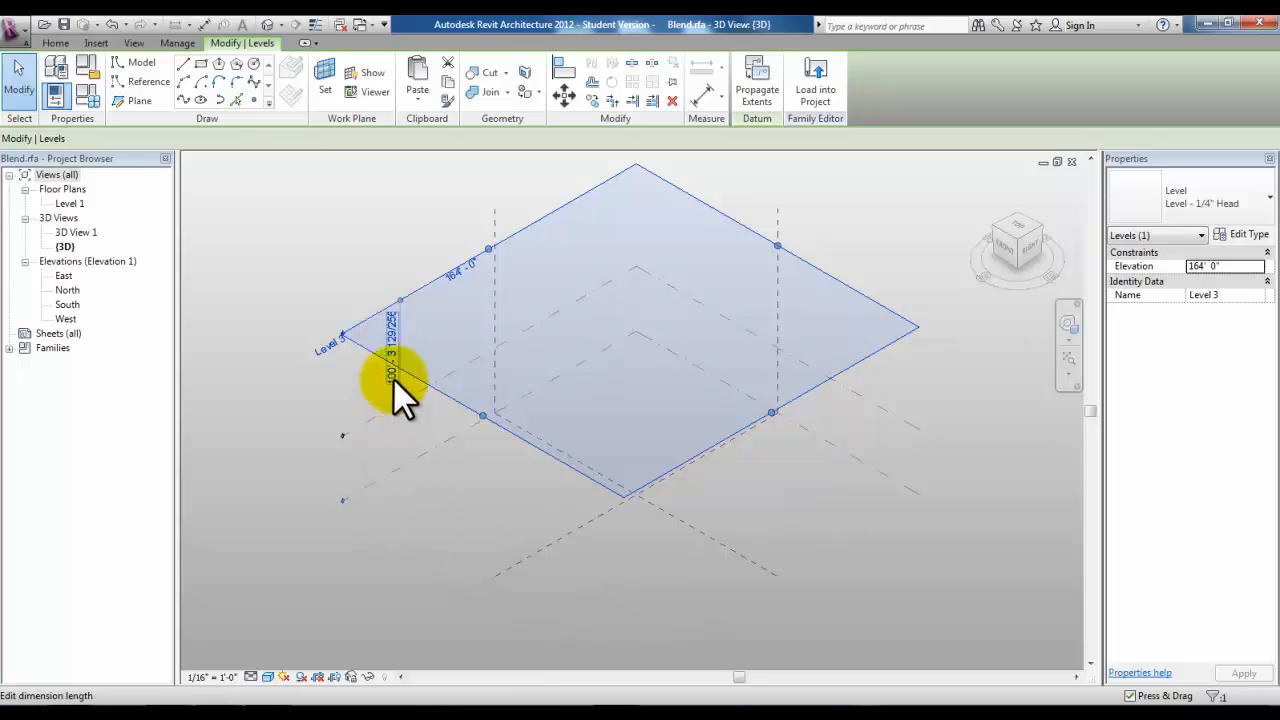
click(291, 506)
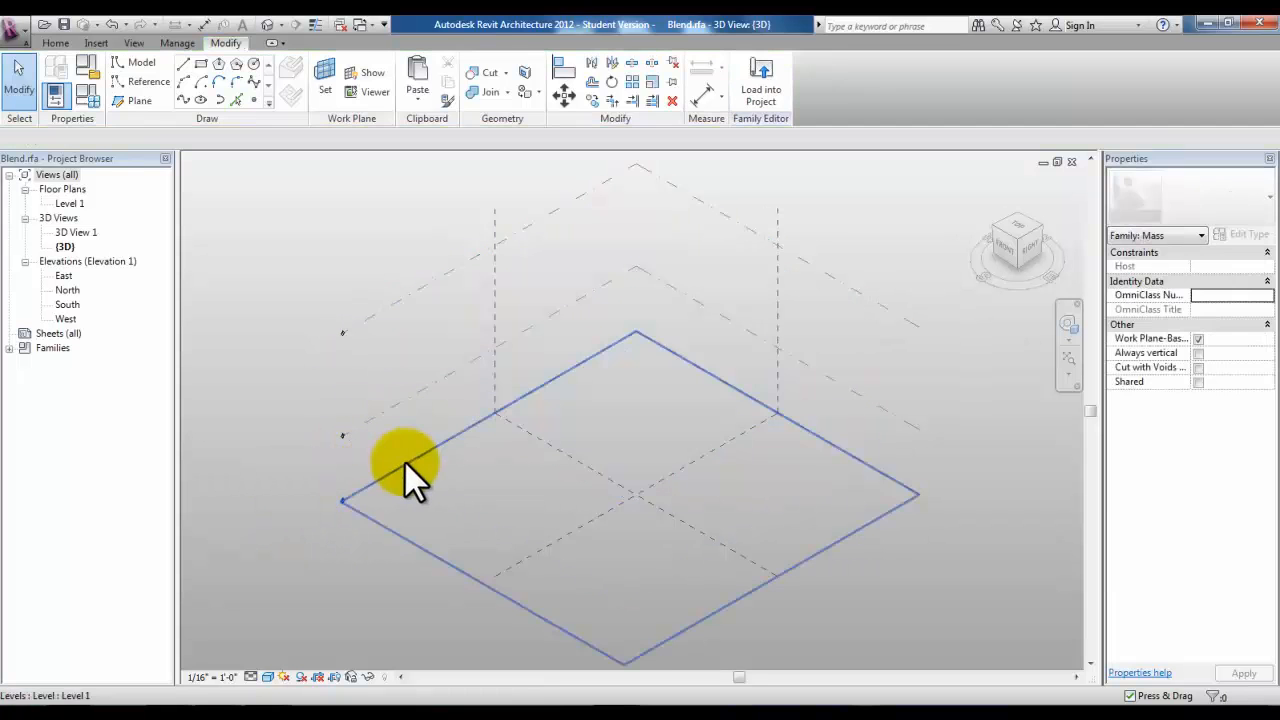
Draw a model-line rectangle on Level 1 around the intersection of the two center reference planes
click(403, 464)
middle_drag(496, 515, 471, 500)
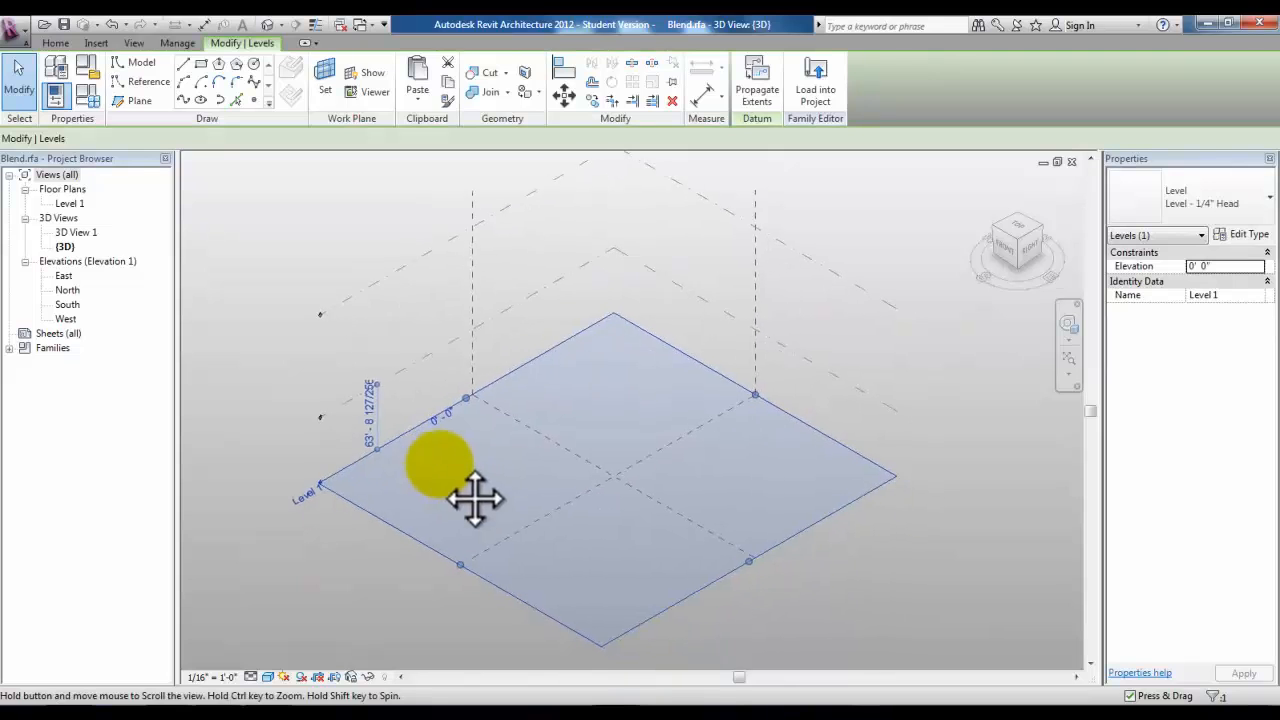
click(201, 63)
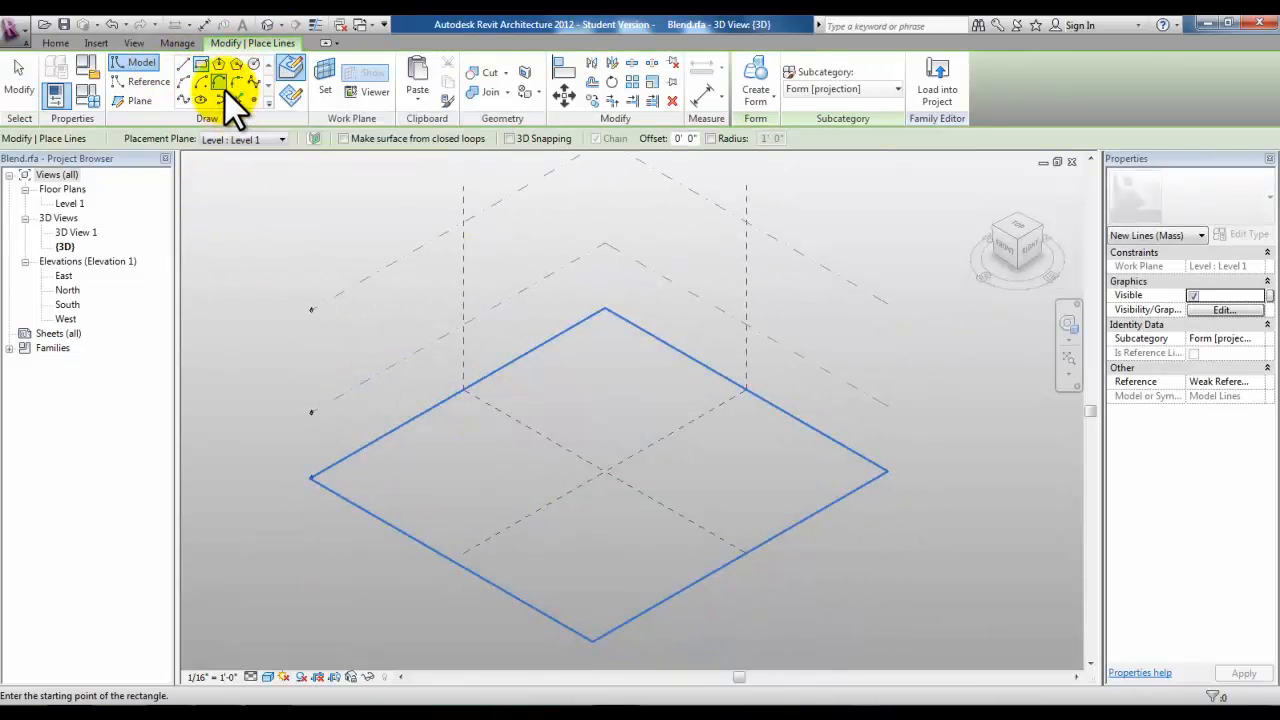
click(202, 64)
click(524, 466)
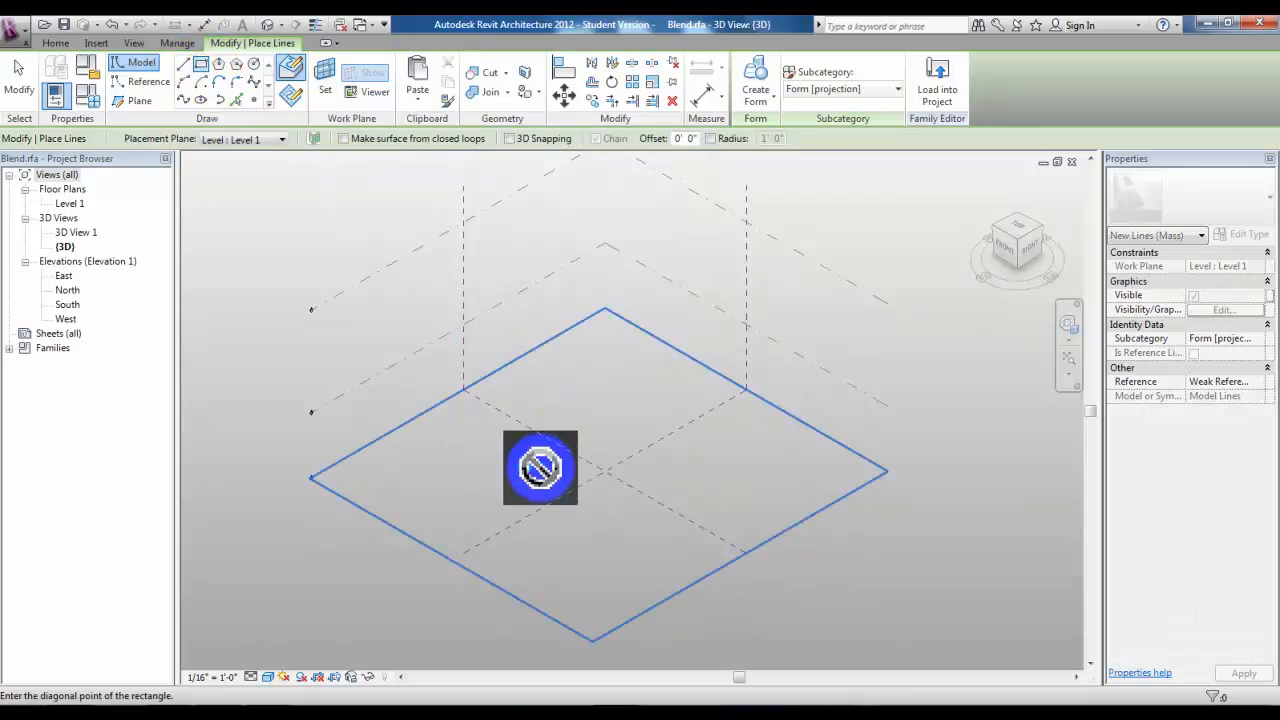
click(713, 482)
key(Escape)
key(Escape)
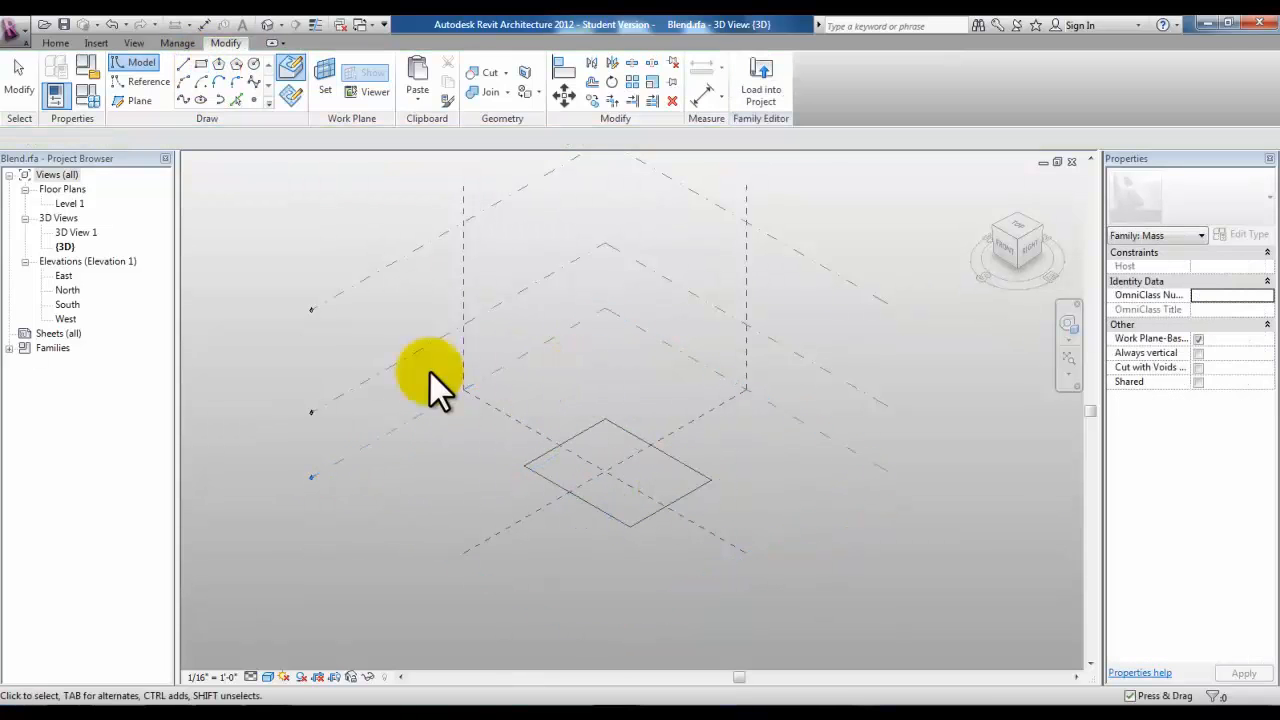
Draw a narrow, tilted model-line ellipse on Level 2, centered on the reference plane intersection, with half-axes of about 76' and 22'
click(377, 379)
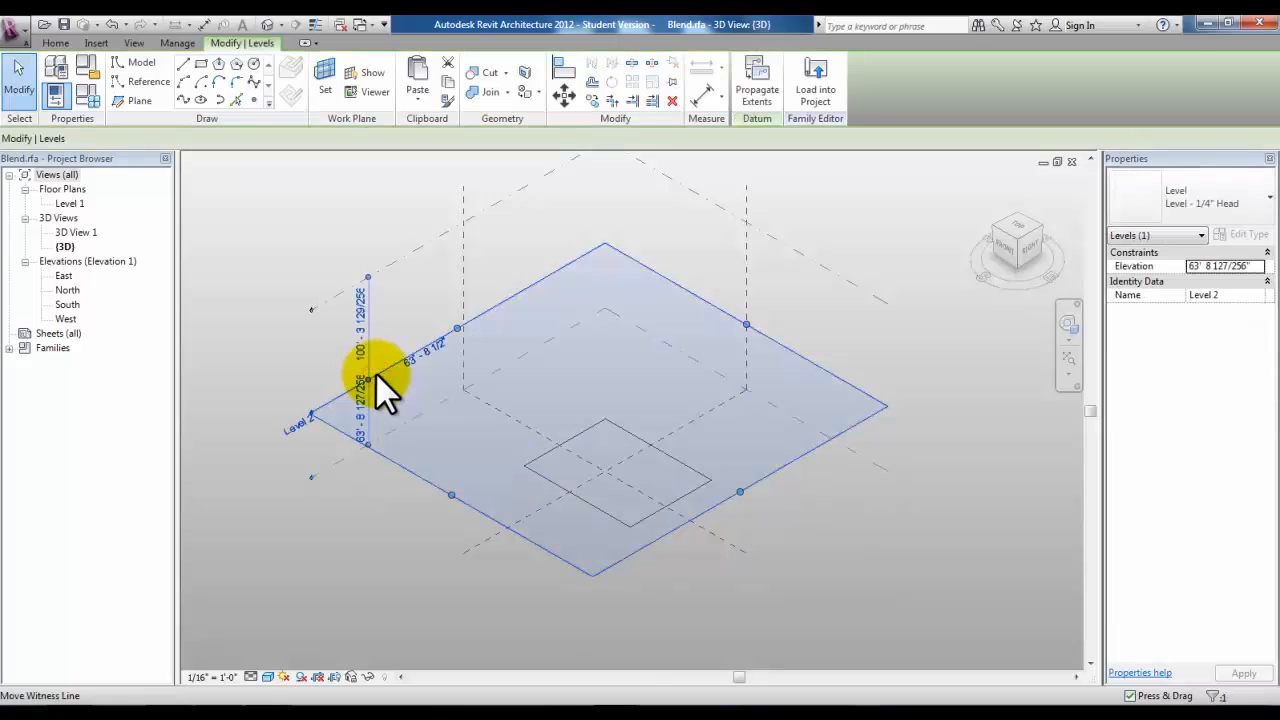
click(1018, 227)
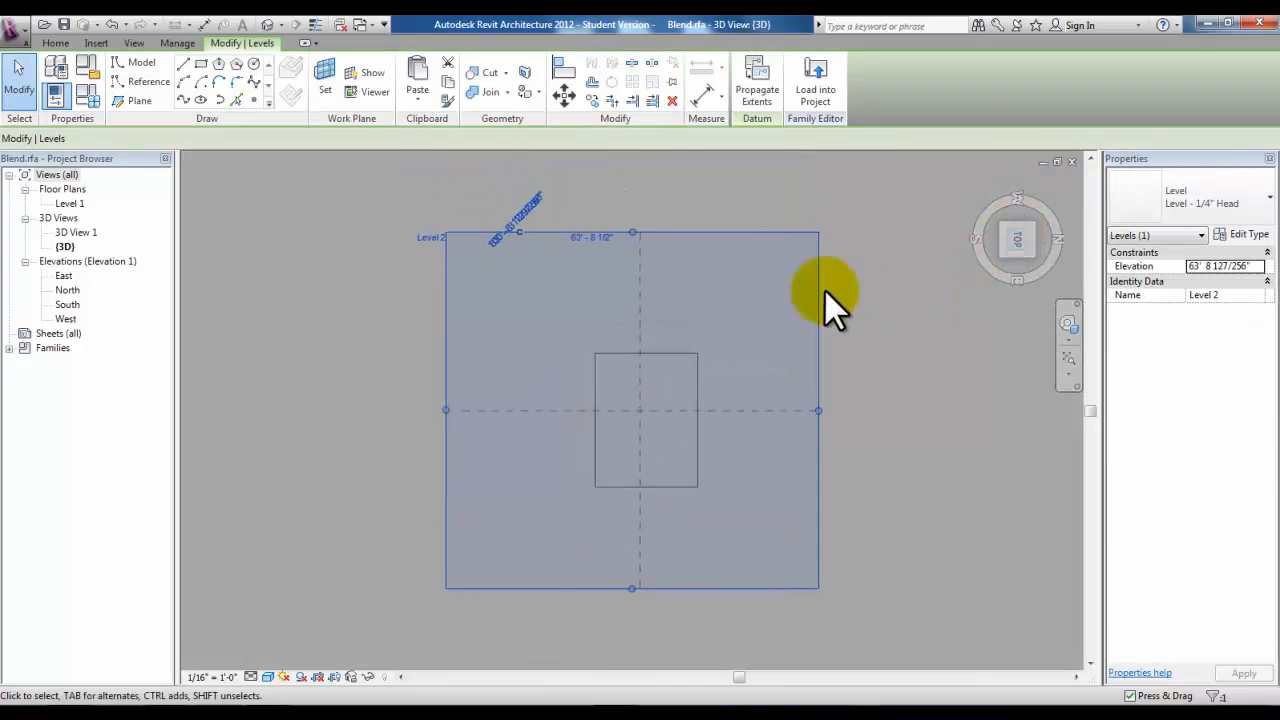
click(199, 97)
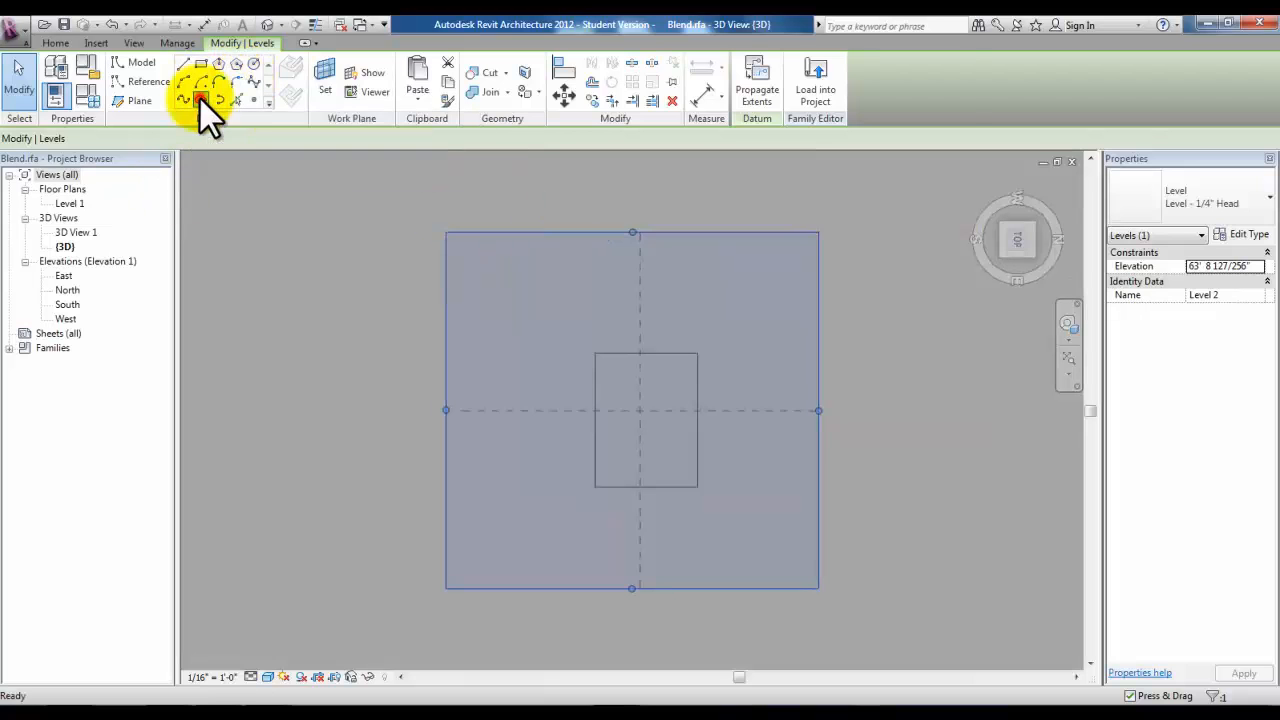
click(640, 410)
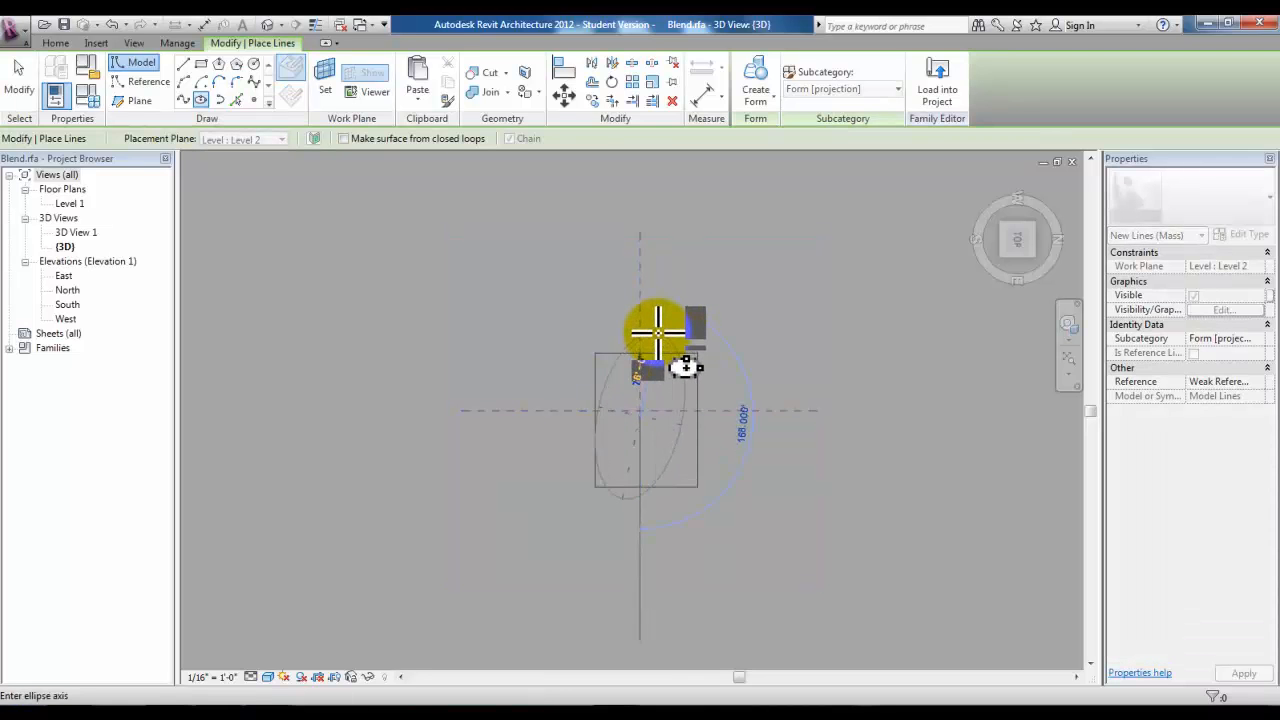
click(657, 330)
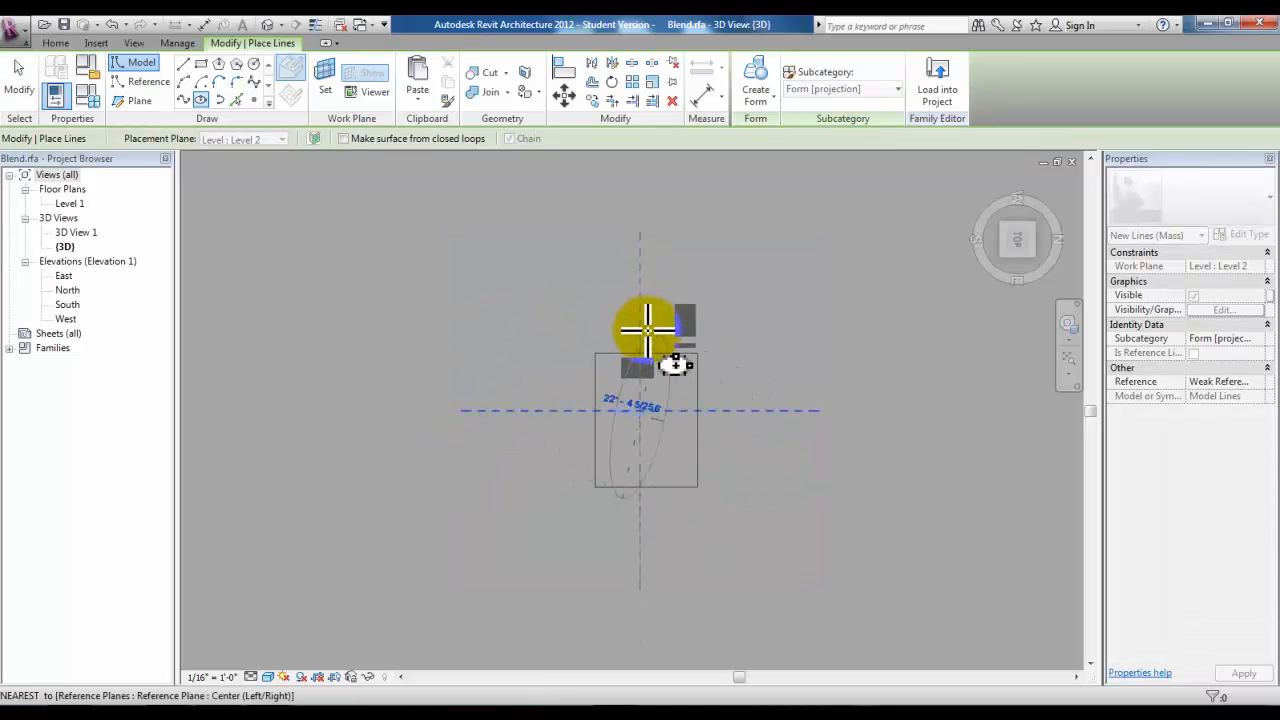
click(630, 338)
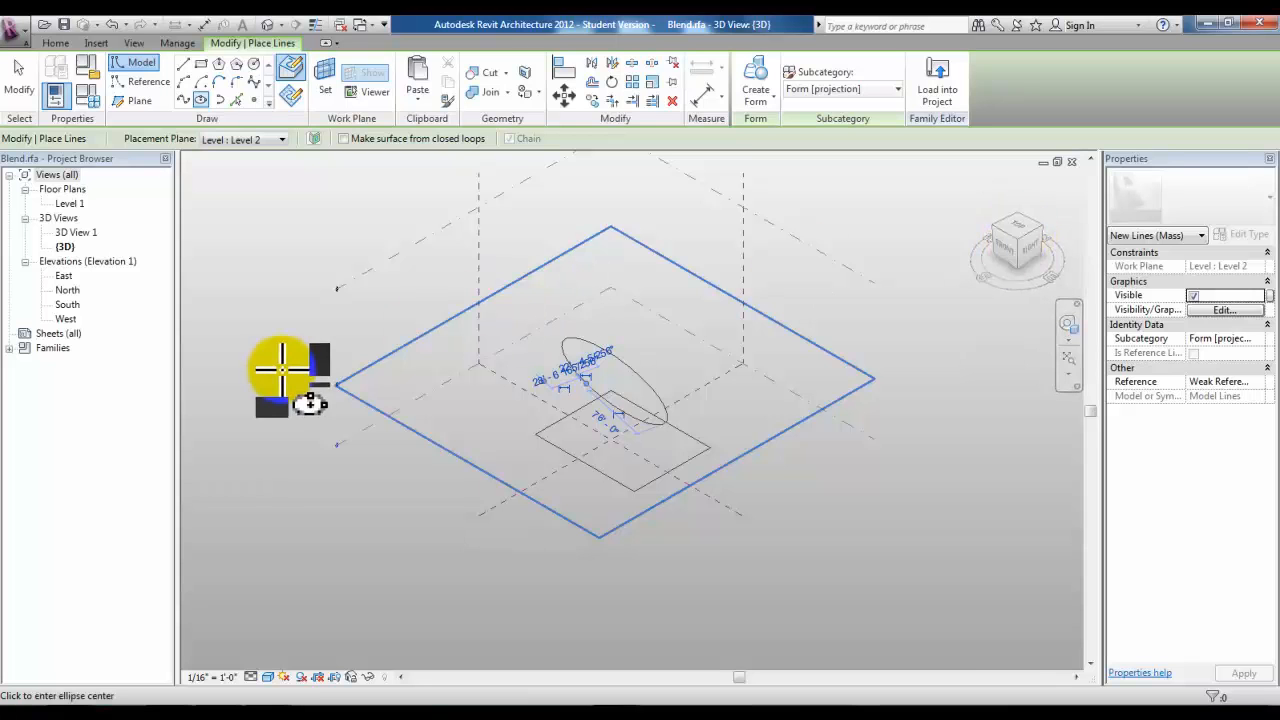
key(Escape)
key(Escape)
Draw a model-line circle of about 45' radius on Level 3, centered on the intersection of the center reference planes
middle_drag(300, 406, 300, 443)
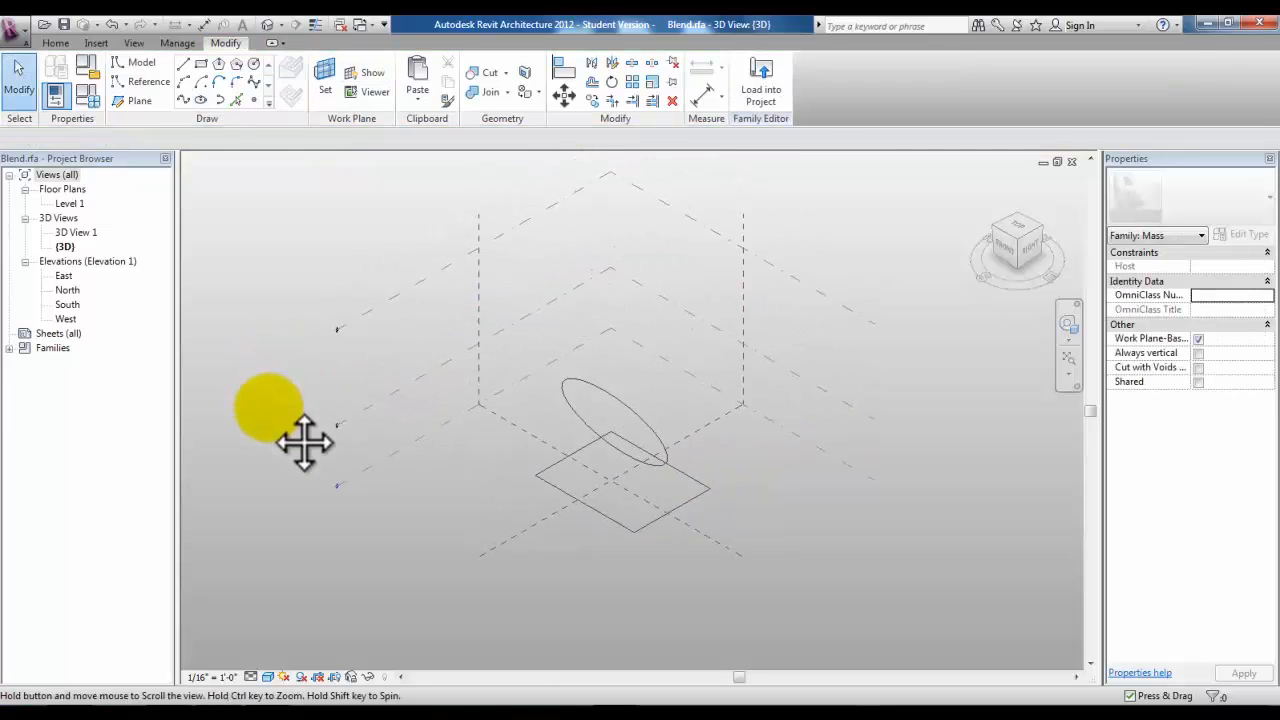
click(360, 316)
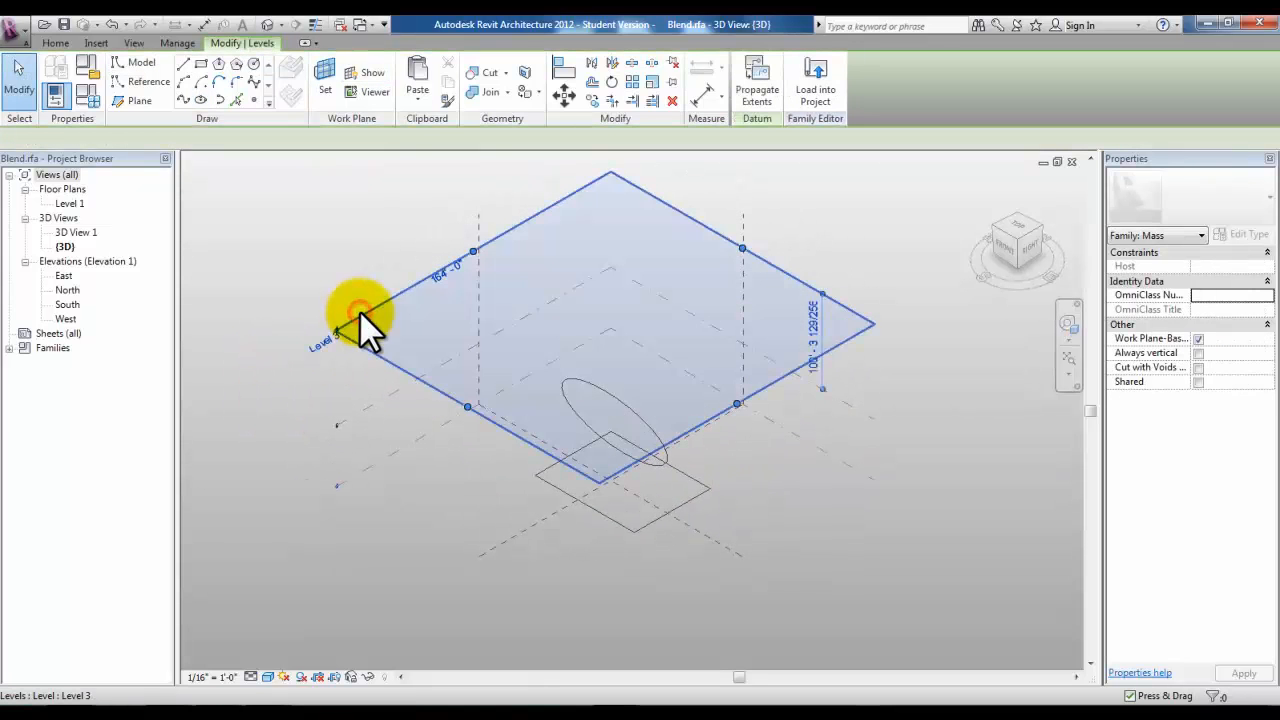
click(1017, 224)
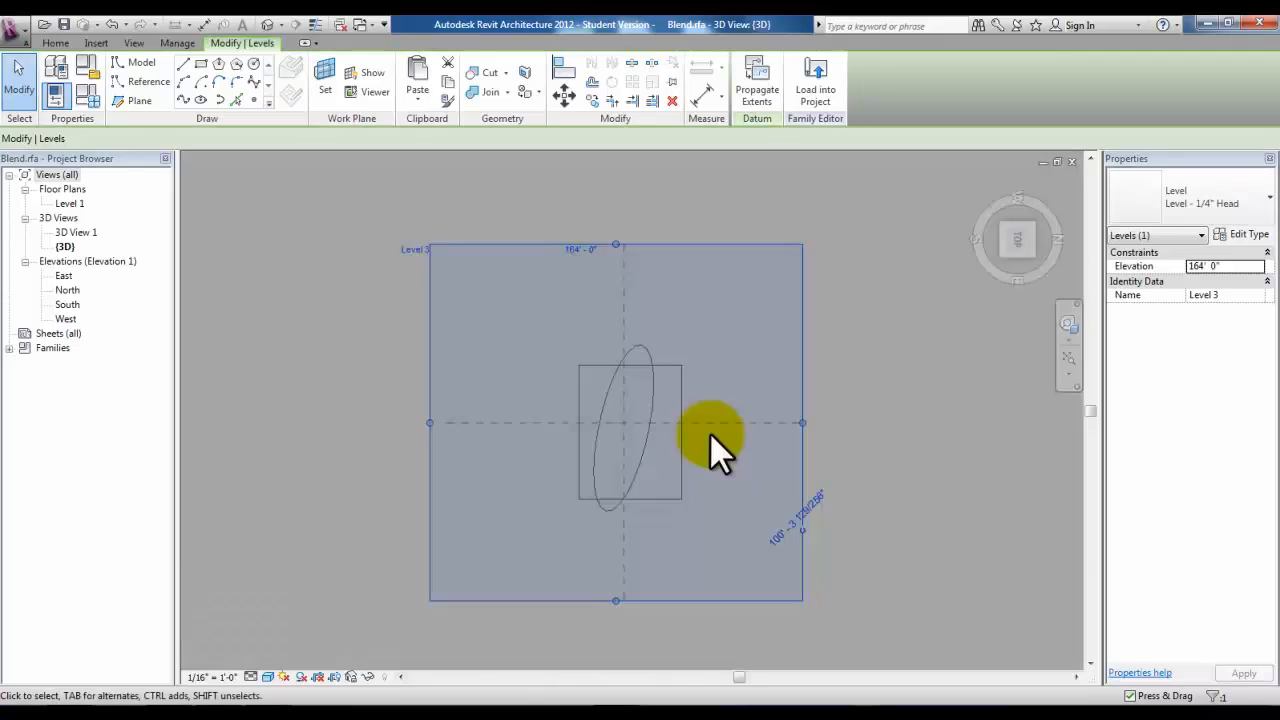
click(256, 63)
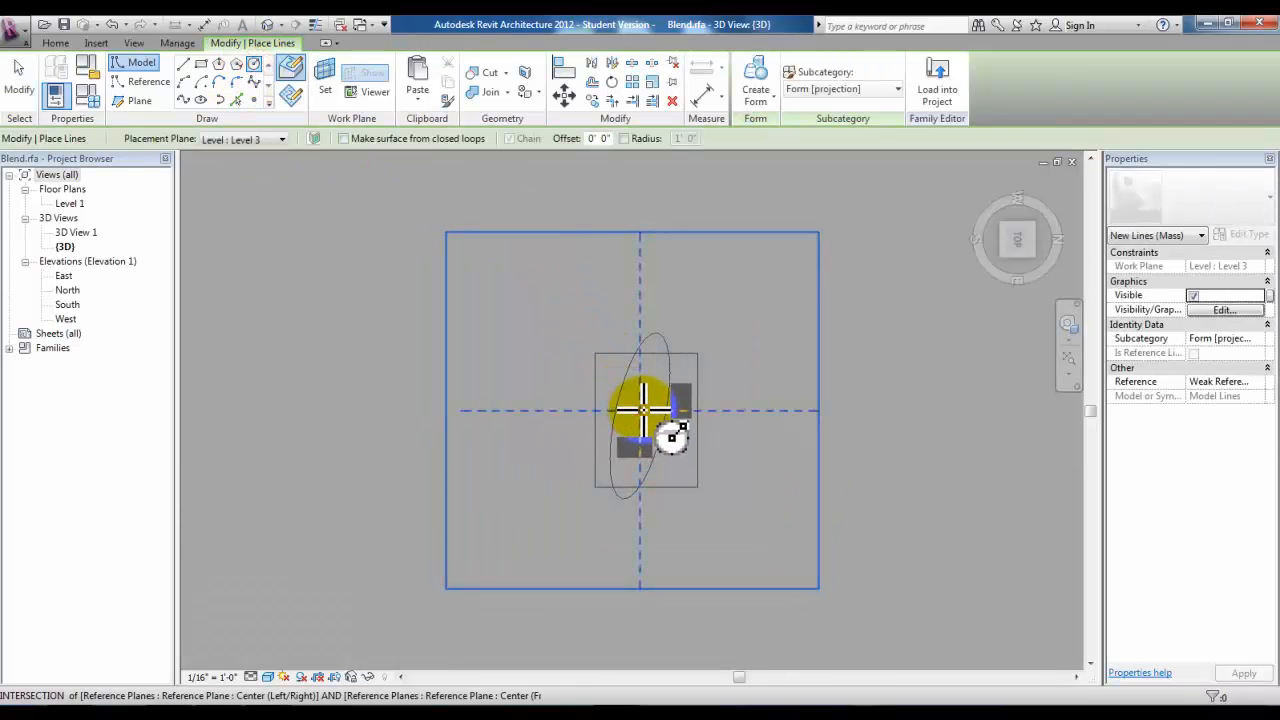
click(638, 410)
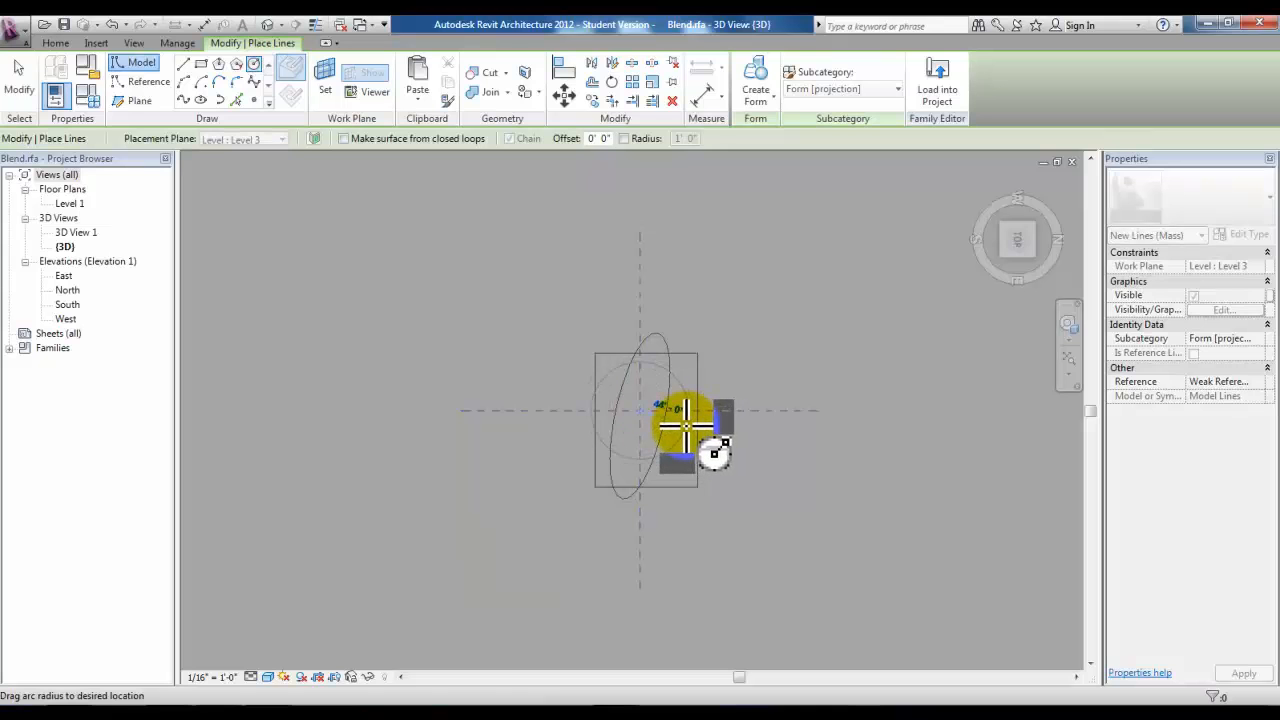
click(686, 424)
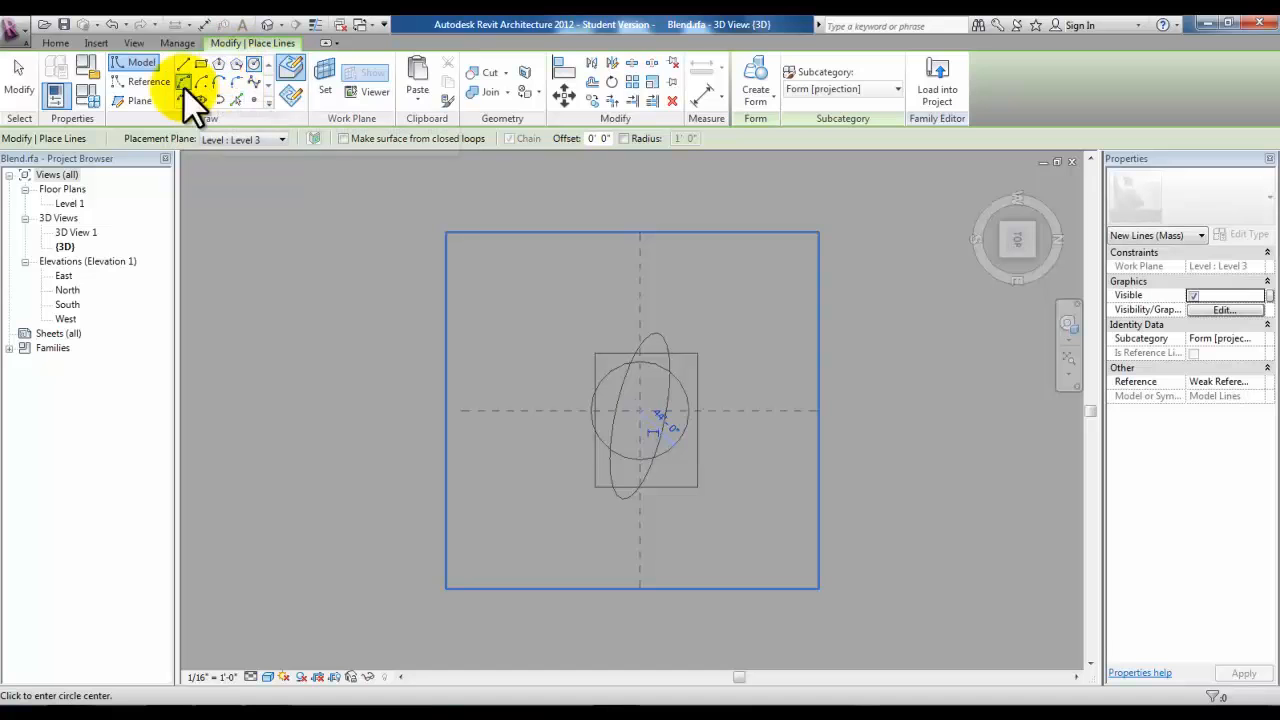
key(Escape)
key(Escape)
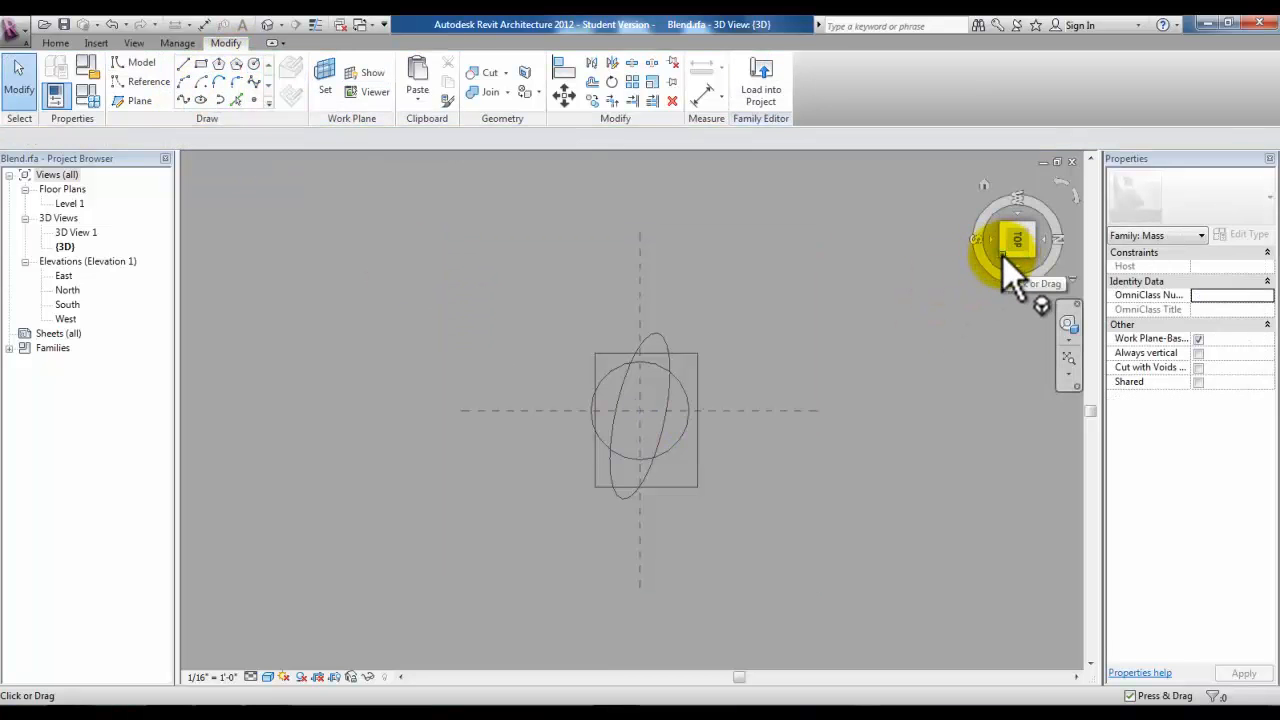
Create a solid form from the rectangle, ellipse and circle profiles on the three levels
click(1002, 254)
middle_drag(783, 465, 794, 467)
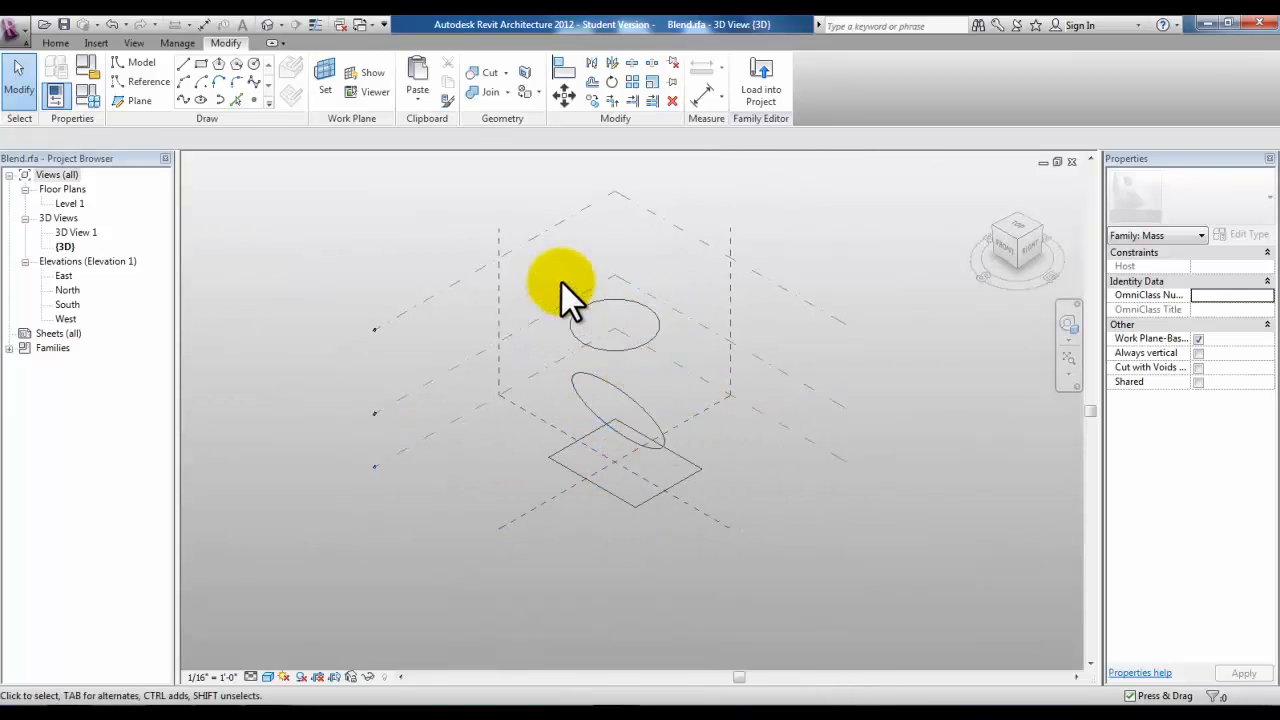
drag(539, 258, 713, 564)
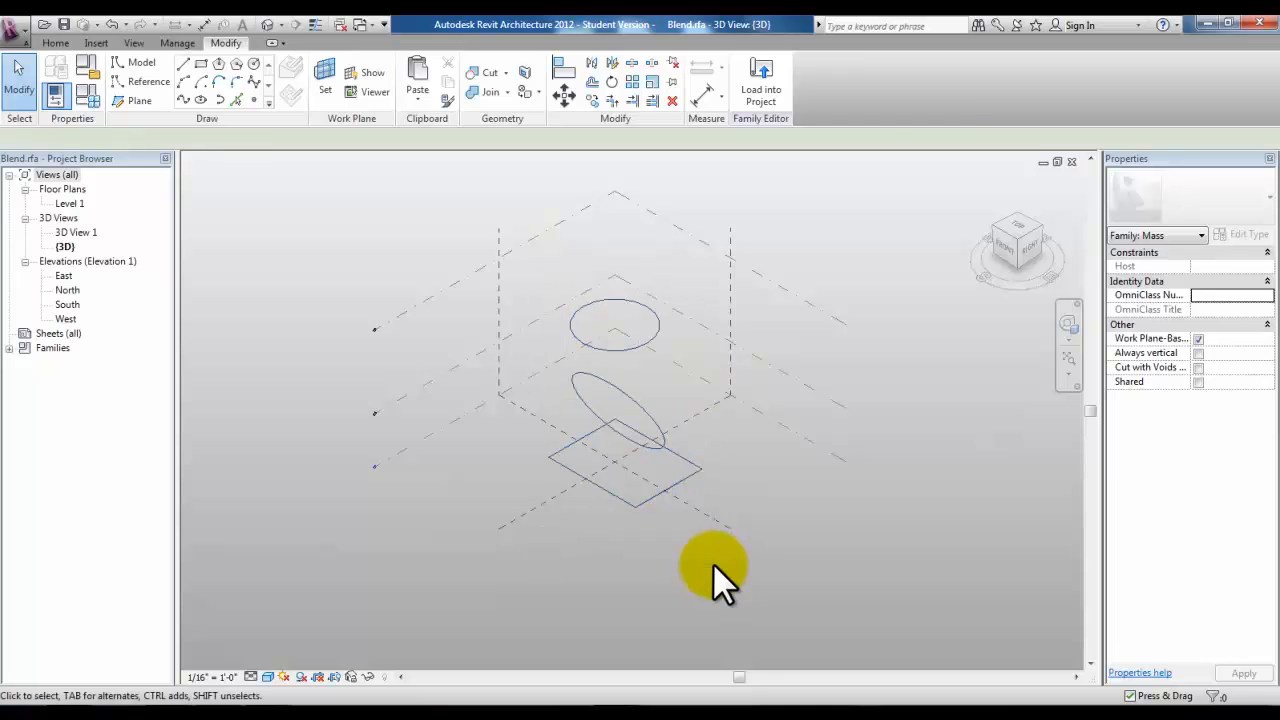
click(757, 100)
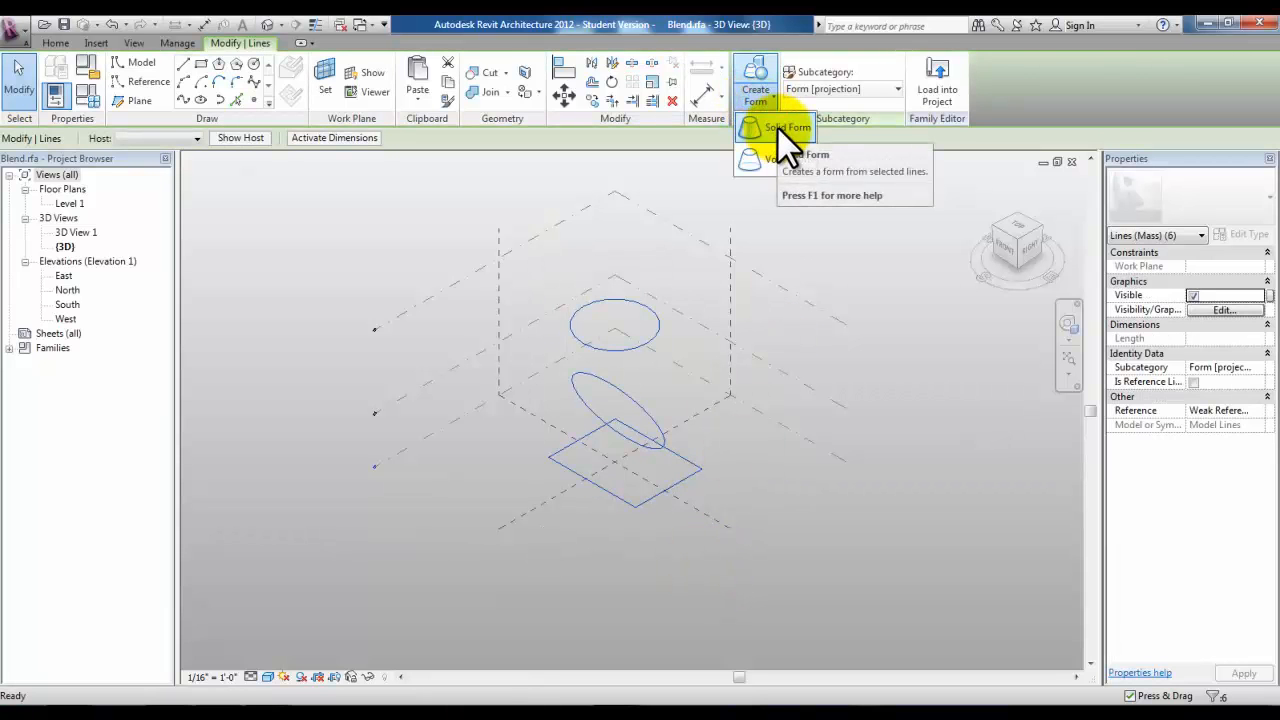
click(777, 127)
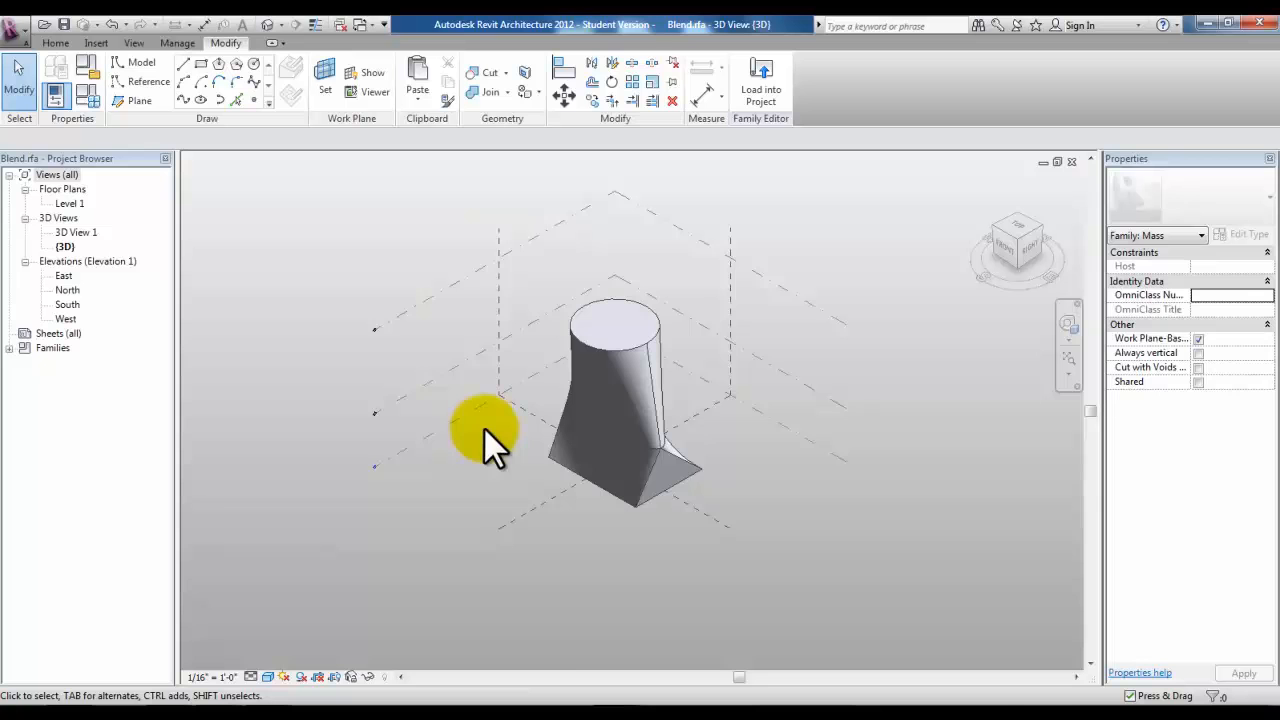
Raise the circular top face of the blend so the form is about 179' tall
scroll(517, 386, up, 3)
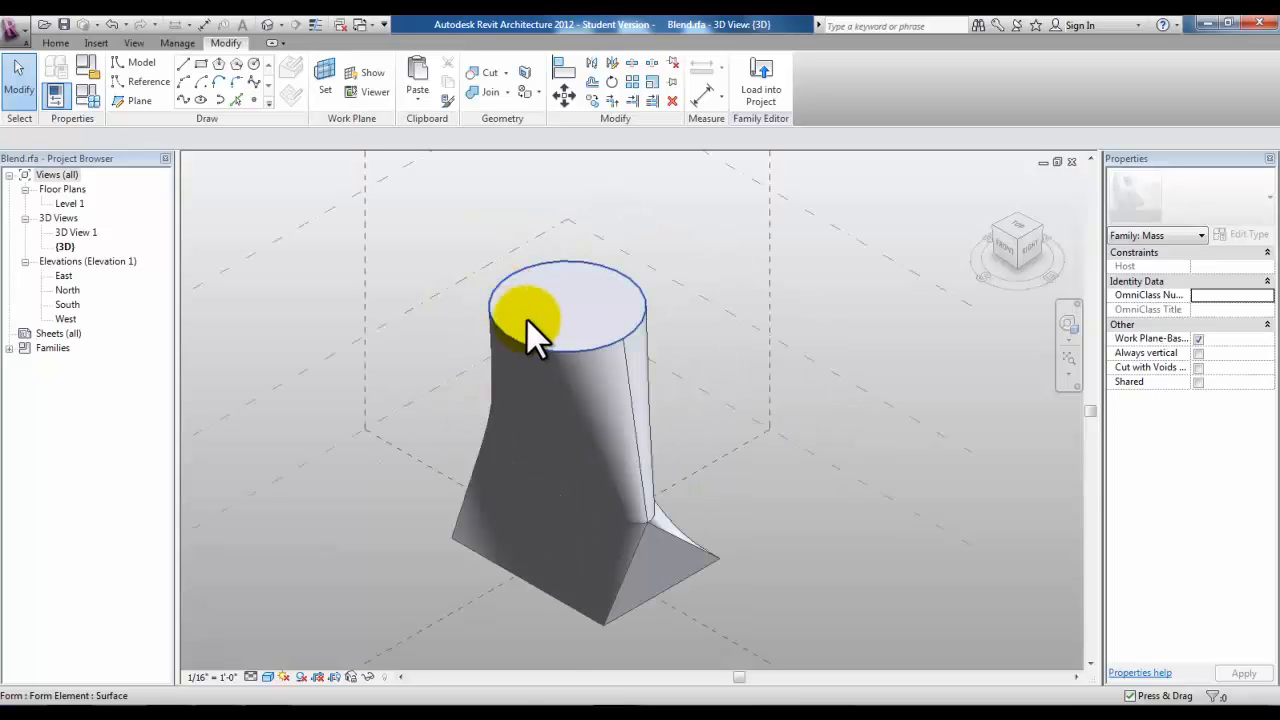
click(586, 322)
drag(566, 253, 567, 258)
click(675, 349)
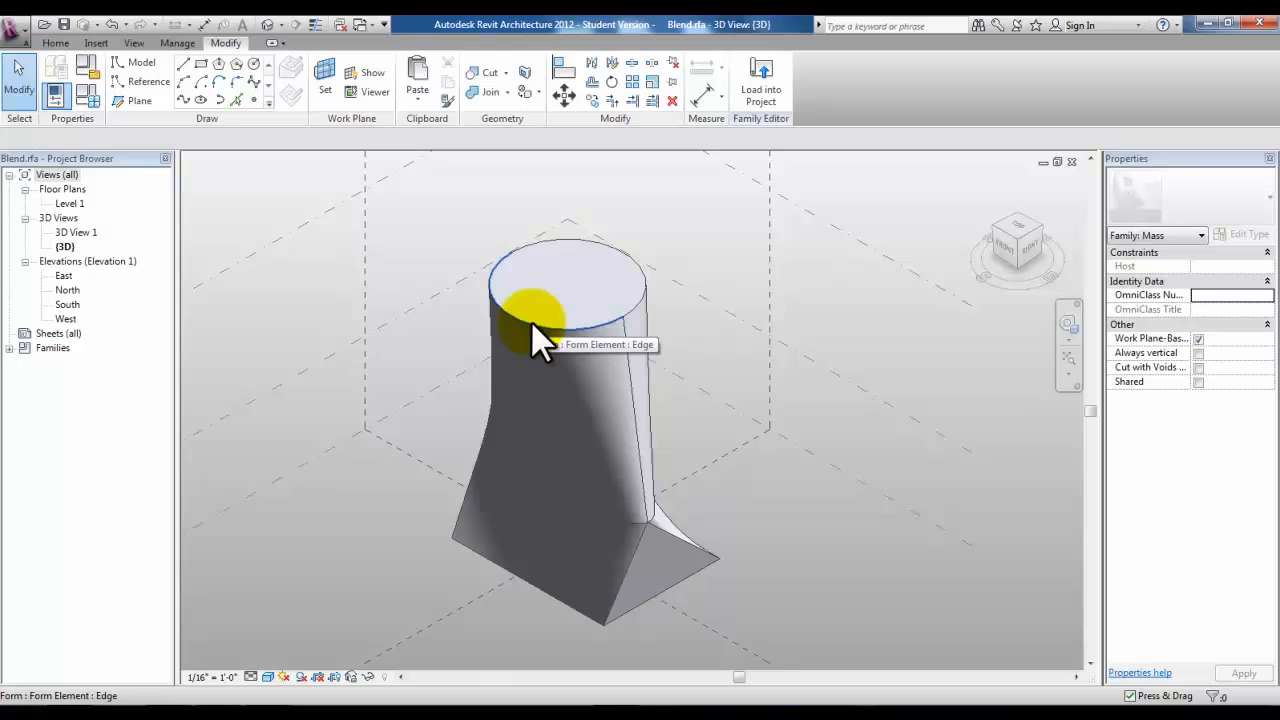
Select the whole blend form and turn on X-Ray to expose its profiles, vertices and path
key(Tab)
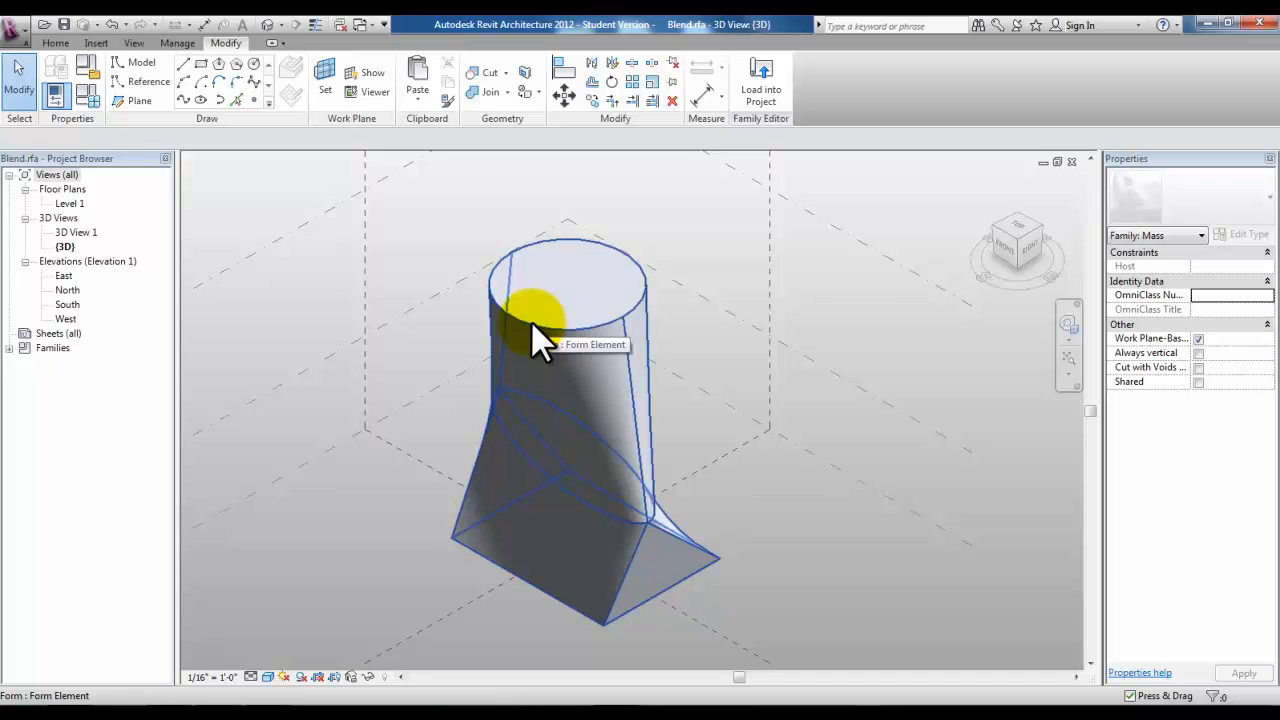
click(531, 321)
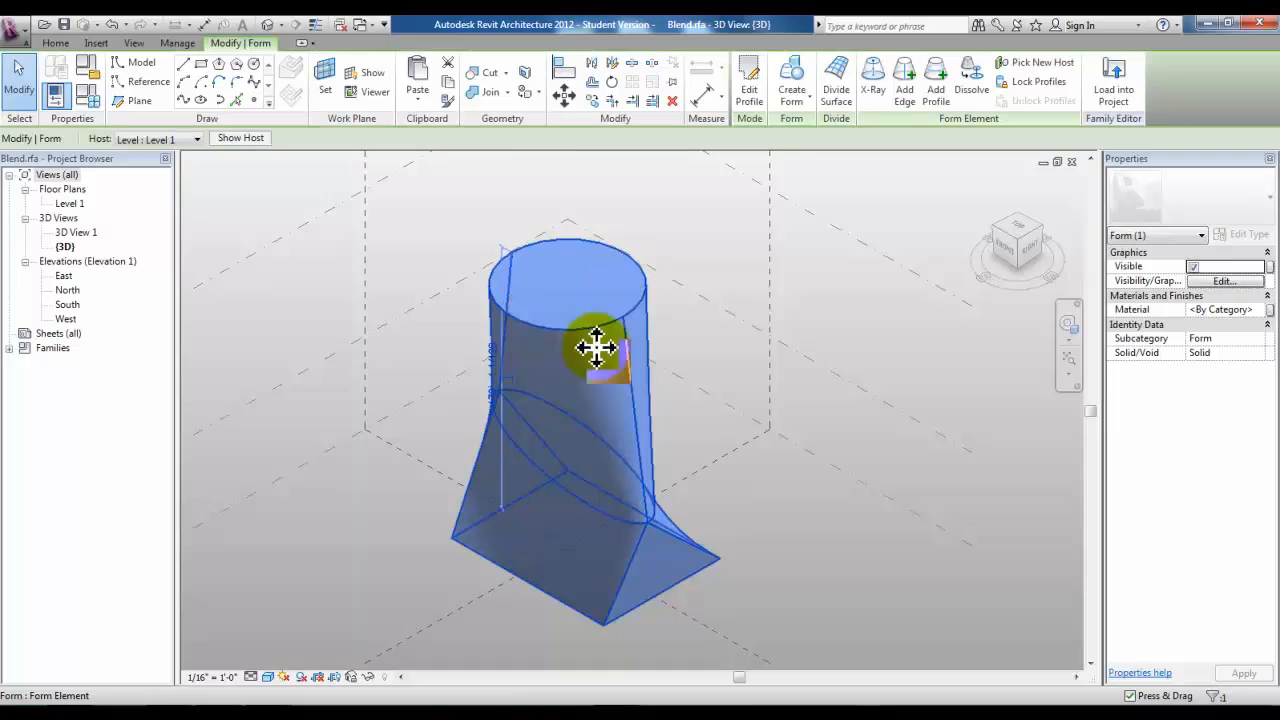
click(868, 97)
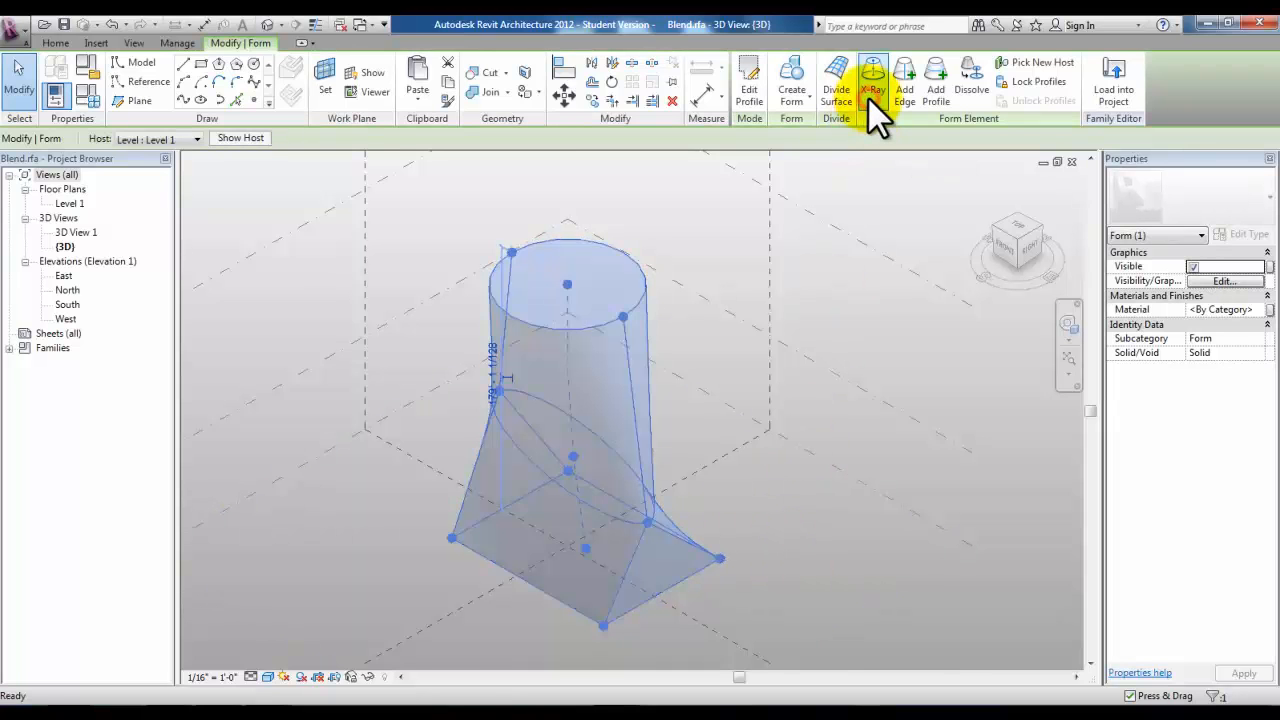
click(745, 528)
Rotate the middle ellipse profile of the blend counterclockwise about its center by roughly 40°
middle_drag(743, 534, 654, 473)
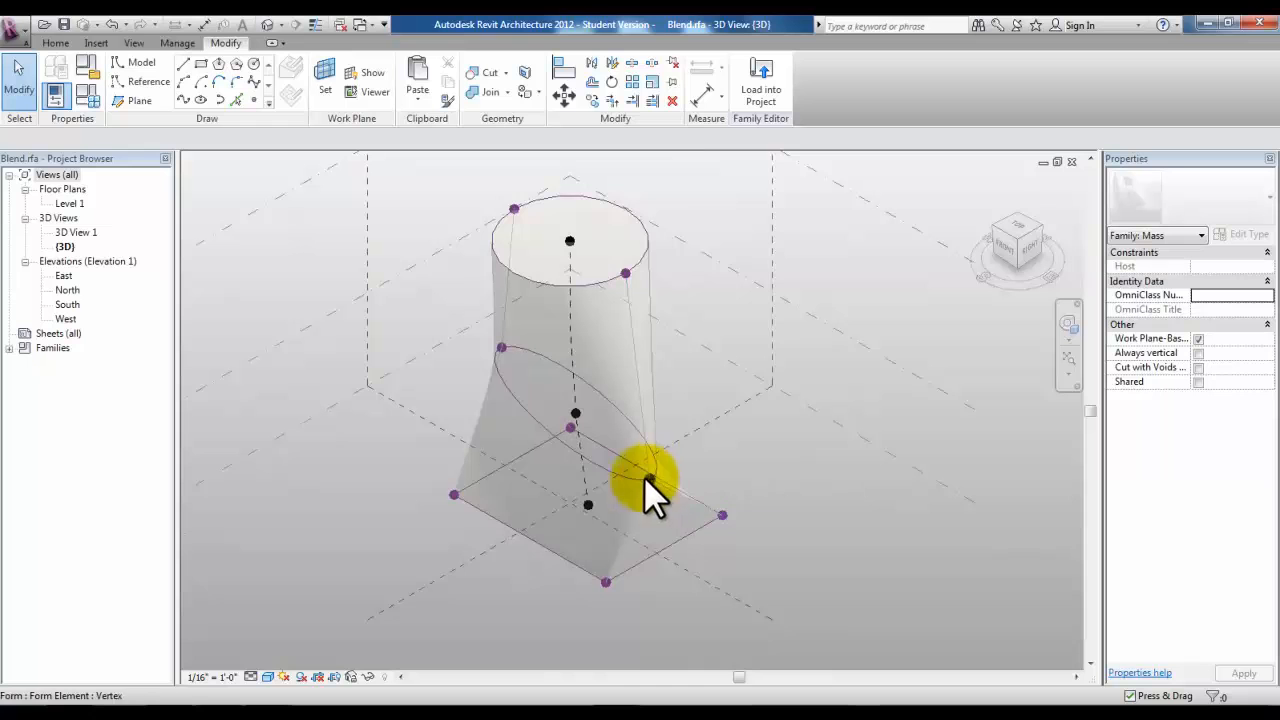
key(Tab)
key(Tab)
click(595, 462)
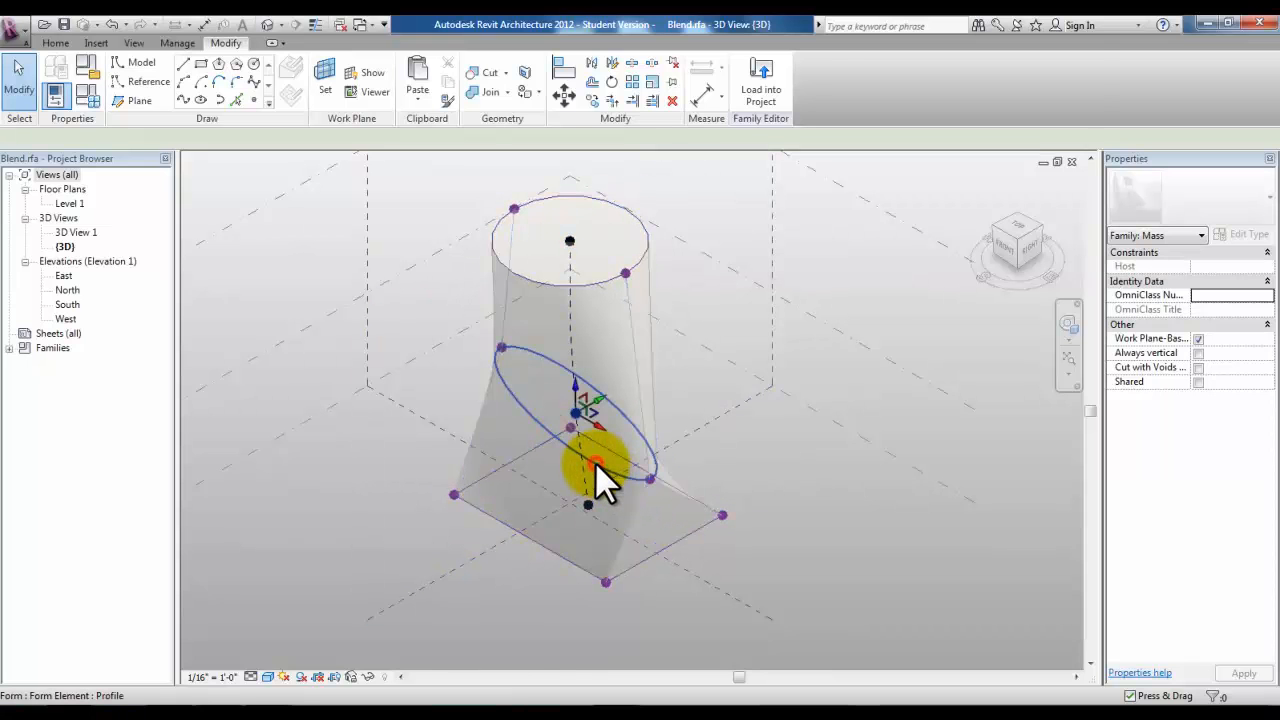
click(612, 82)
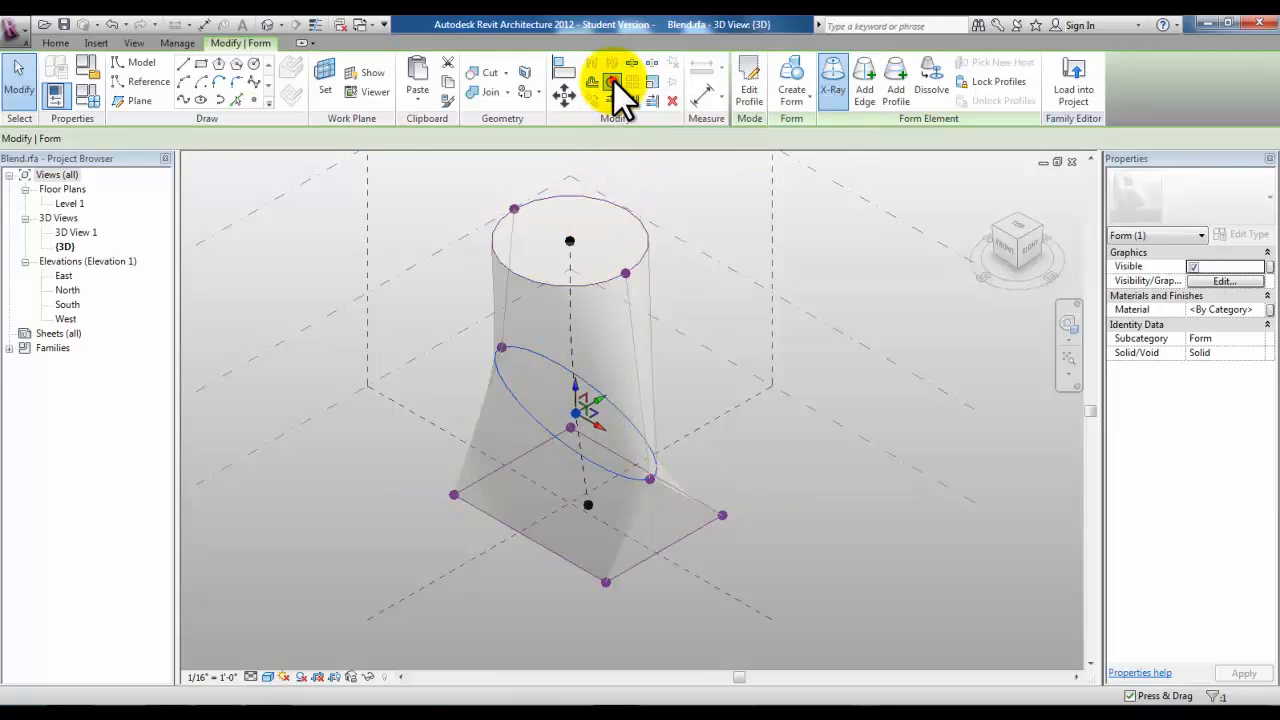
click(755, 432)
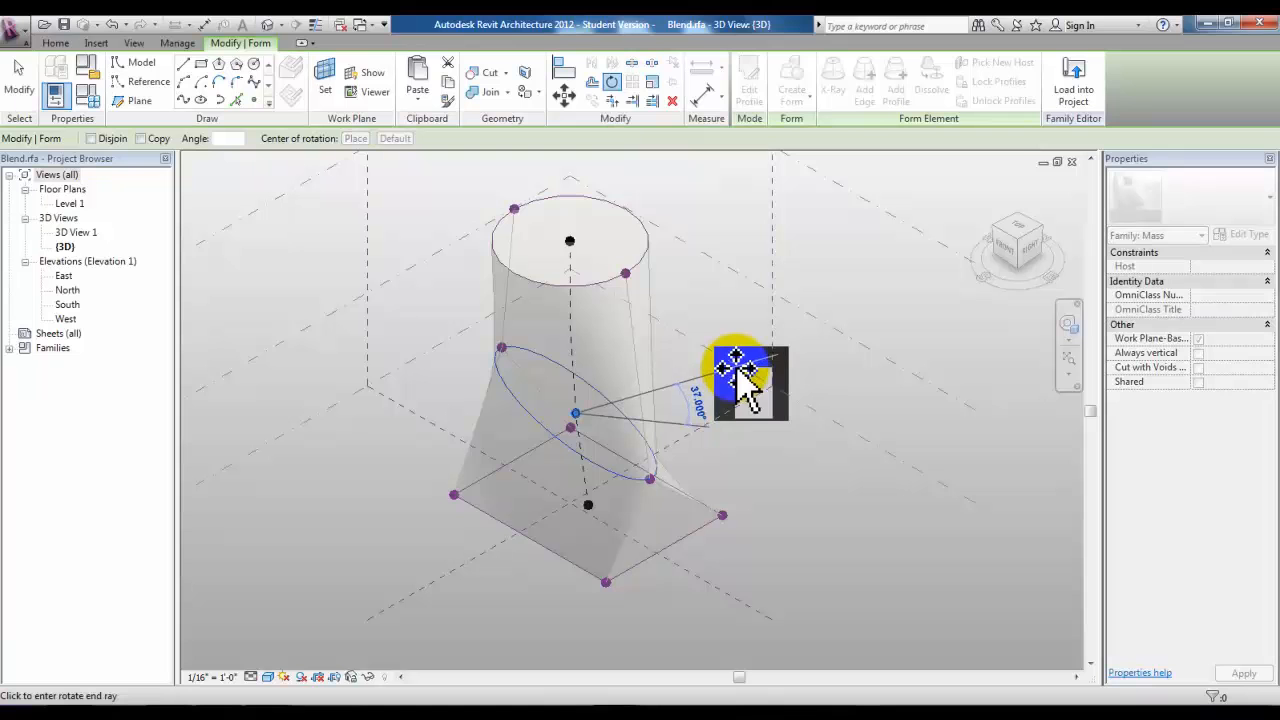
click(734, 350)
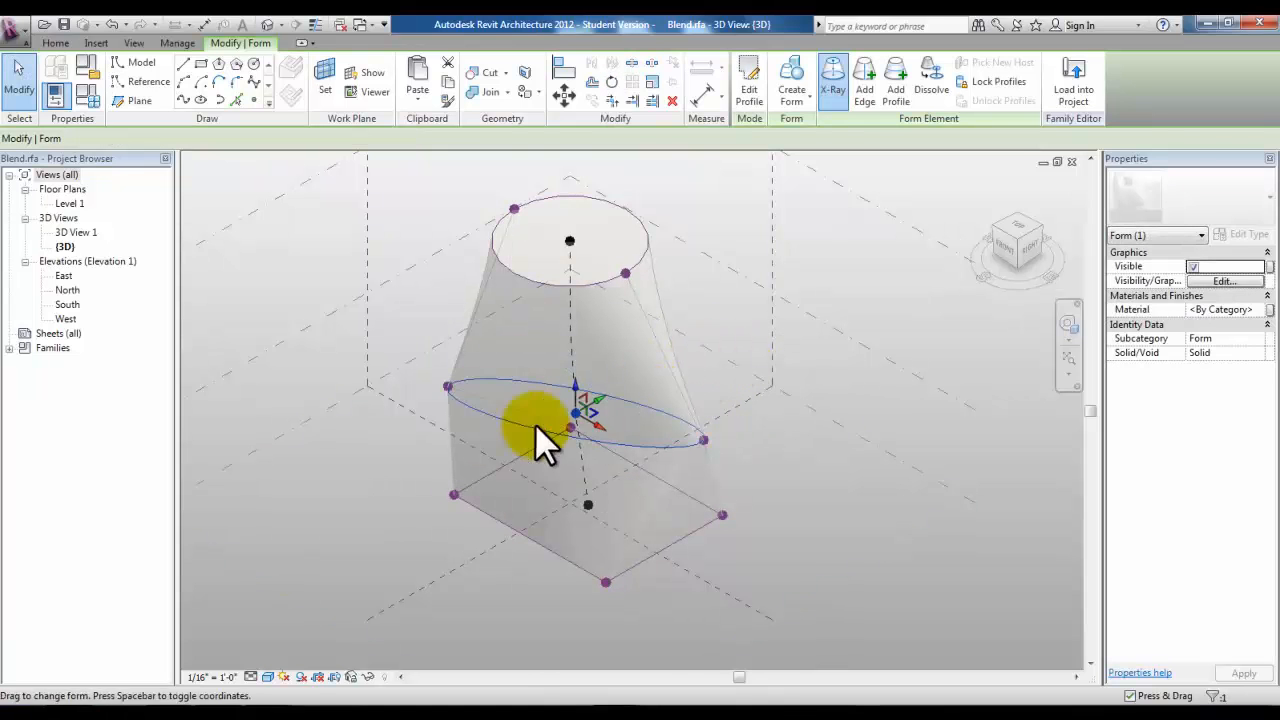
click(799, 449)
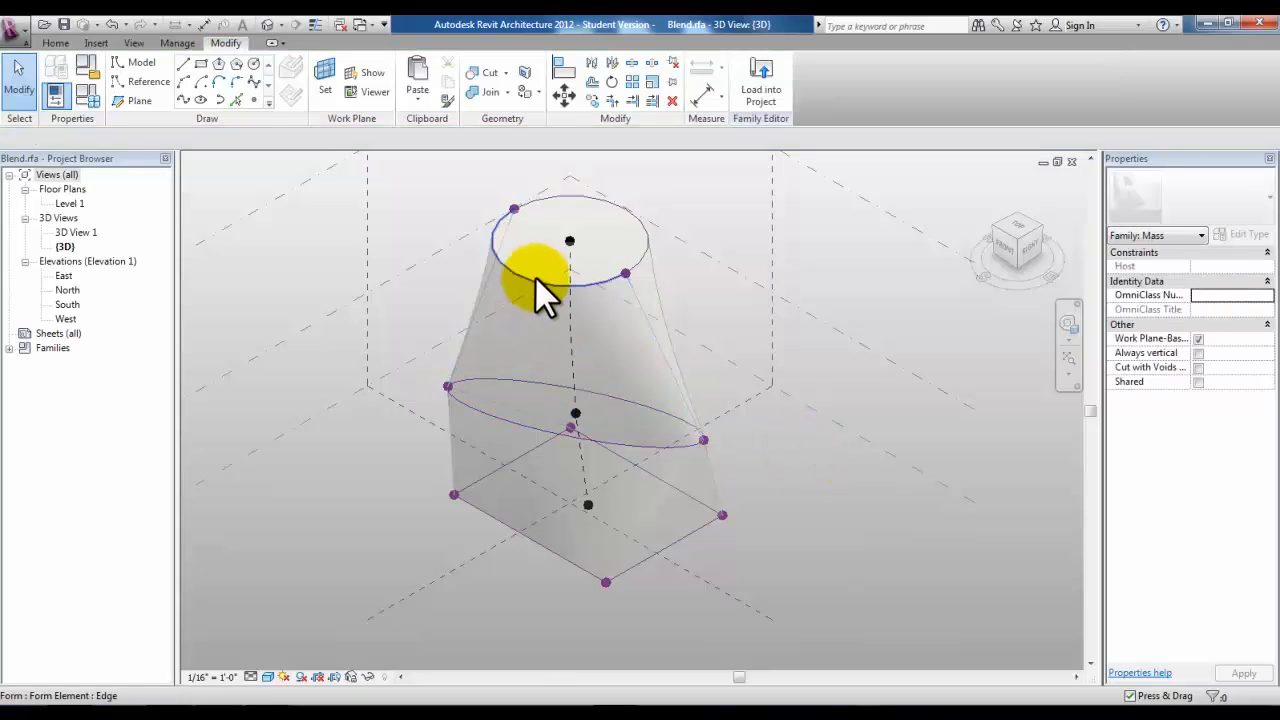
Select the whole form and add a new profile between the middle ellipse and the top circle
key(Tab)
key(Tab)
key(Tab)
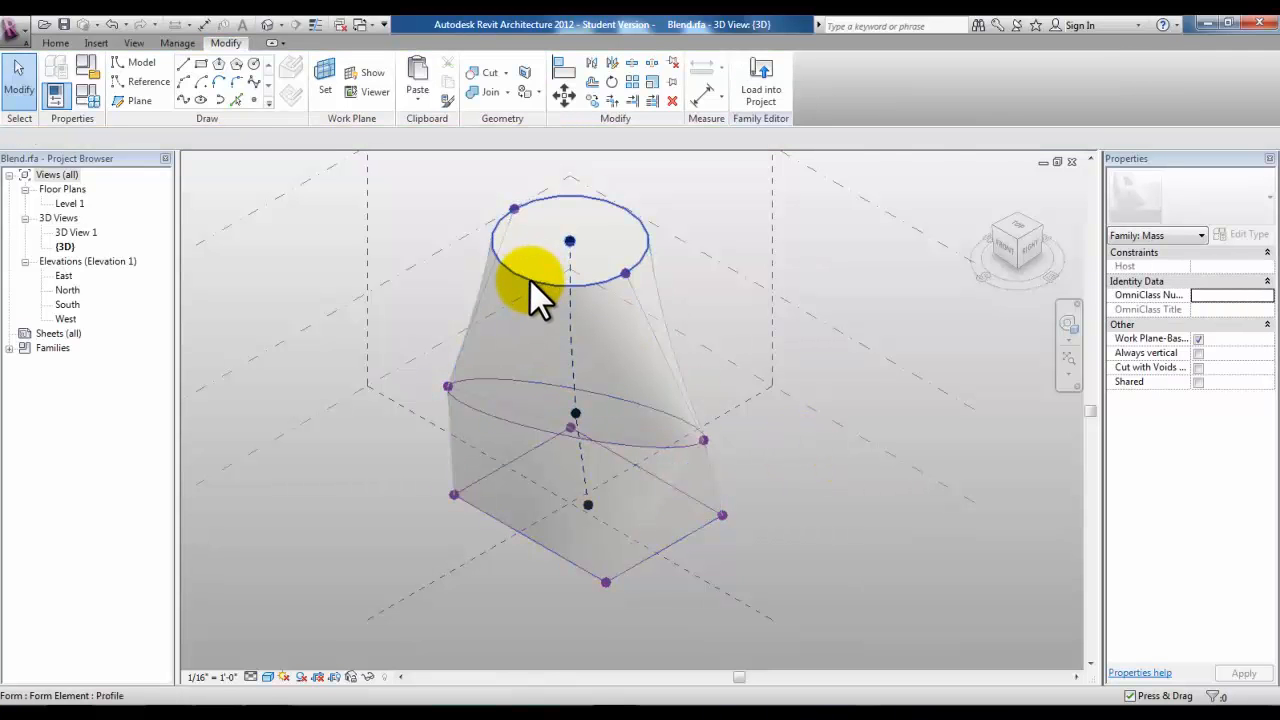
key(Tab)
key(Tab)
key(Tab)
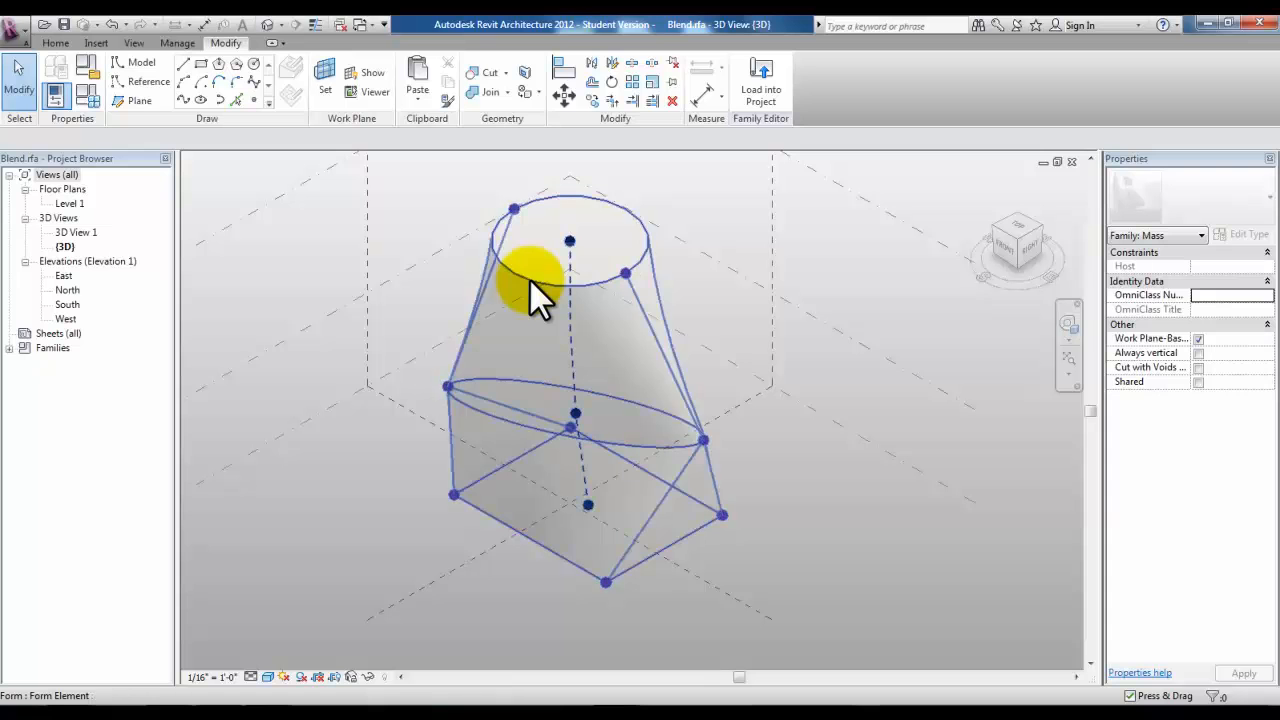
click(535, 295)
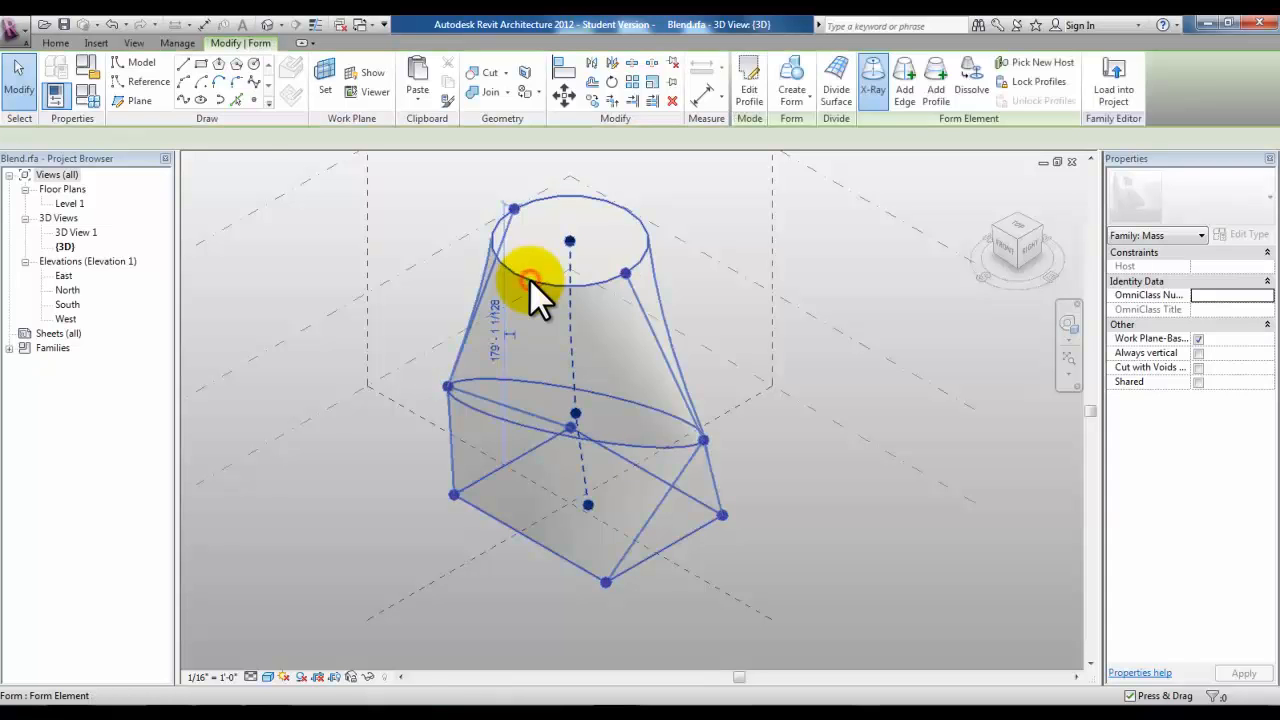
click(944, 93)
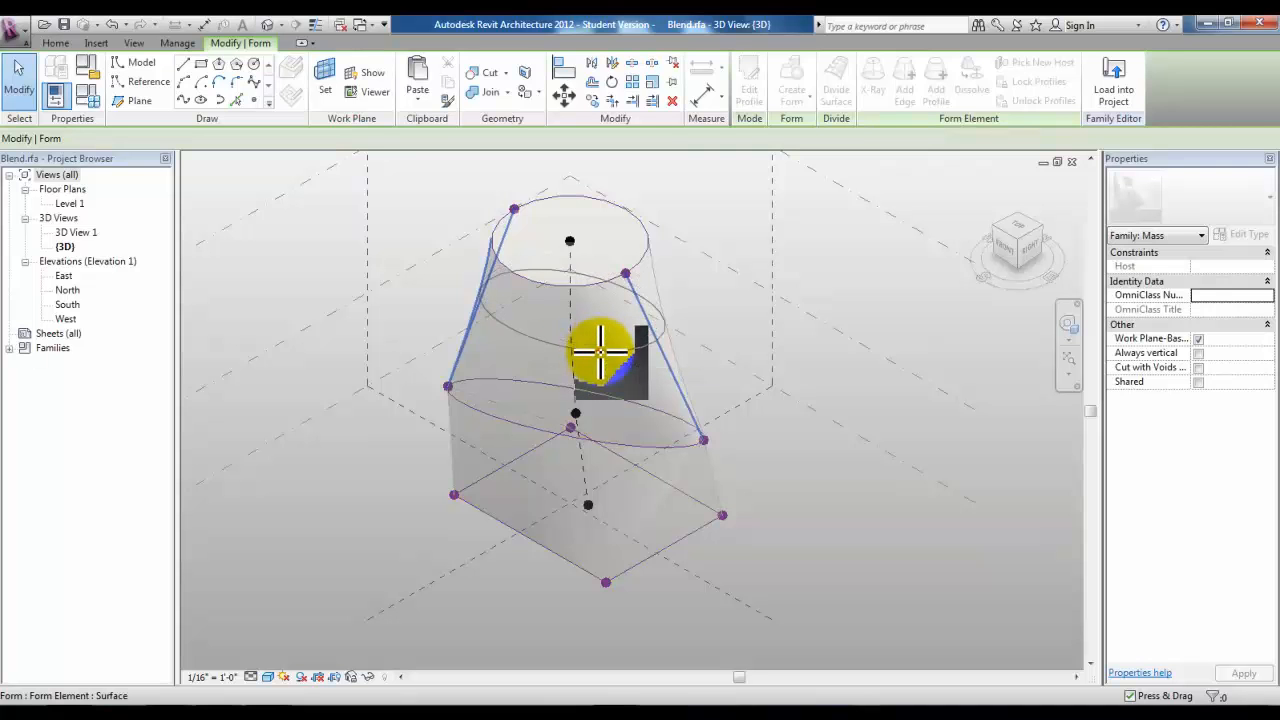
click(600, 355)
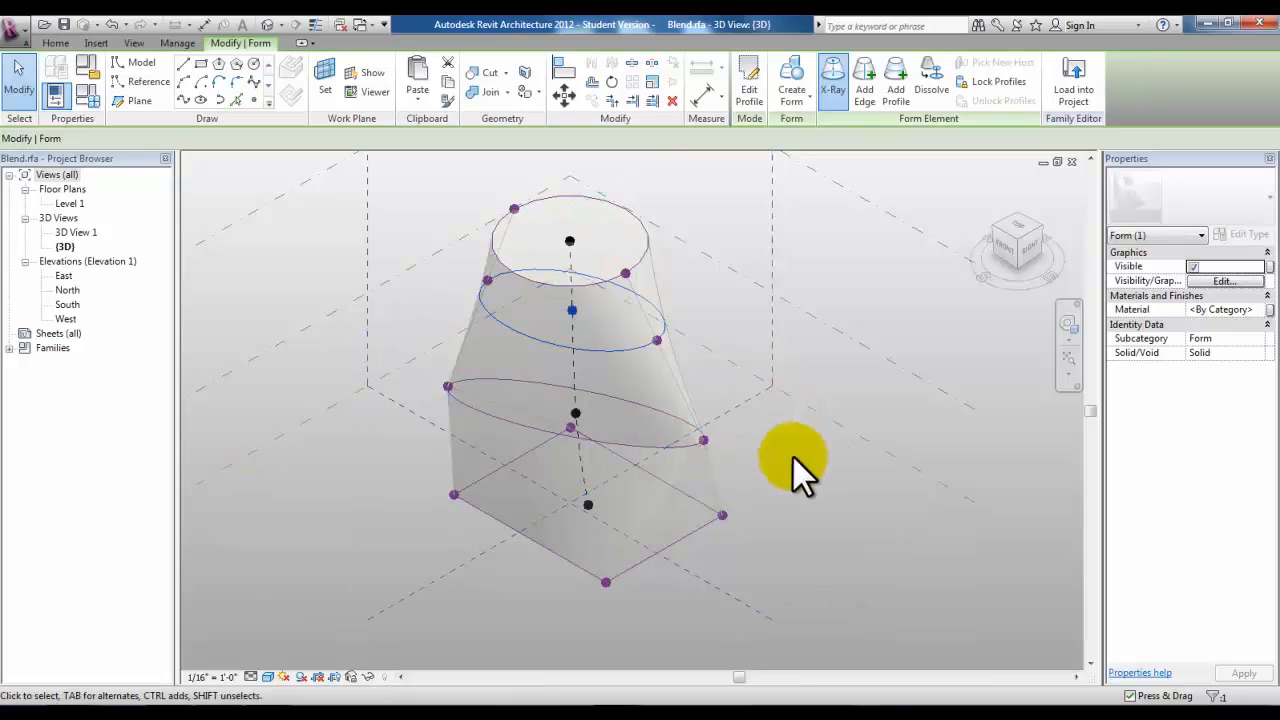
Examine the open curved surface form in X-Ray, with an upper-profile vertex selected
click(700, 440)
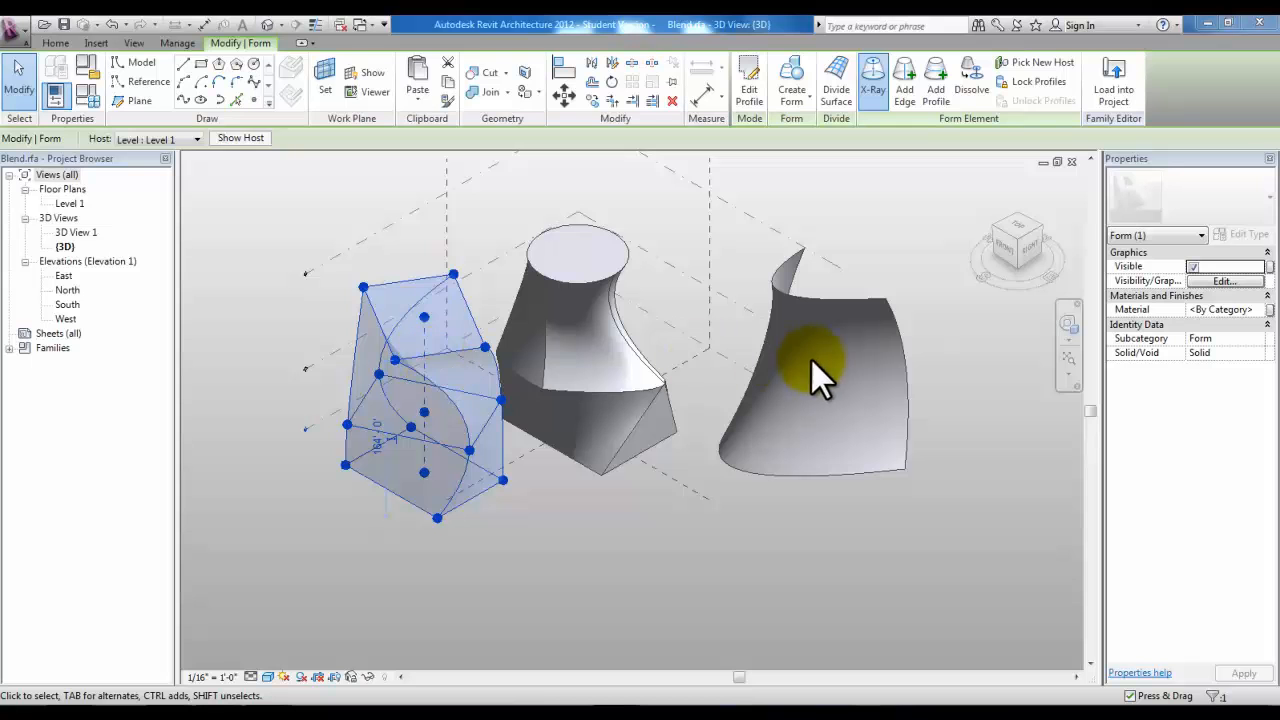
click(986, 278)
click(865, 323)
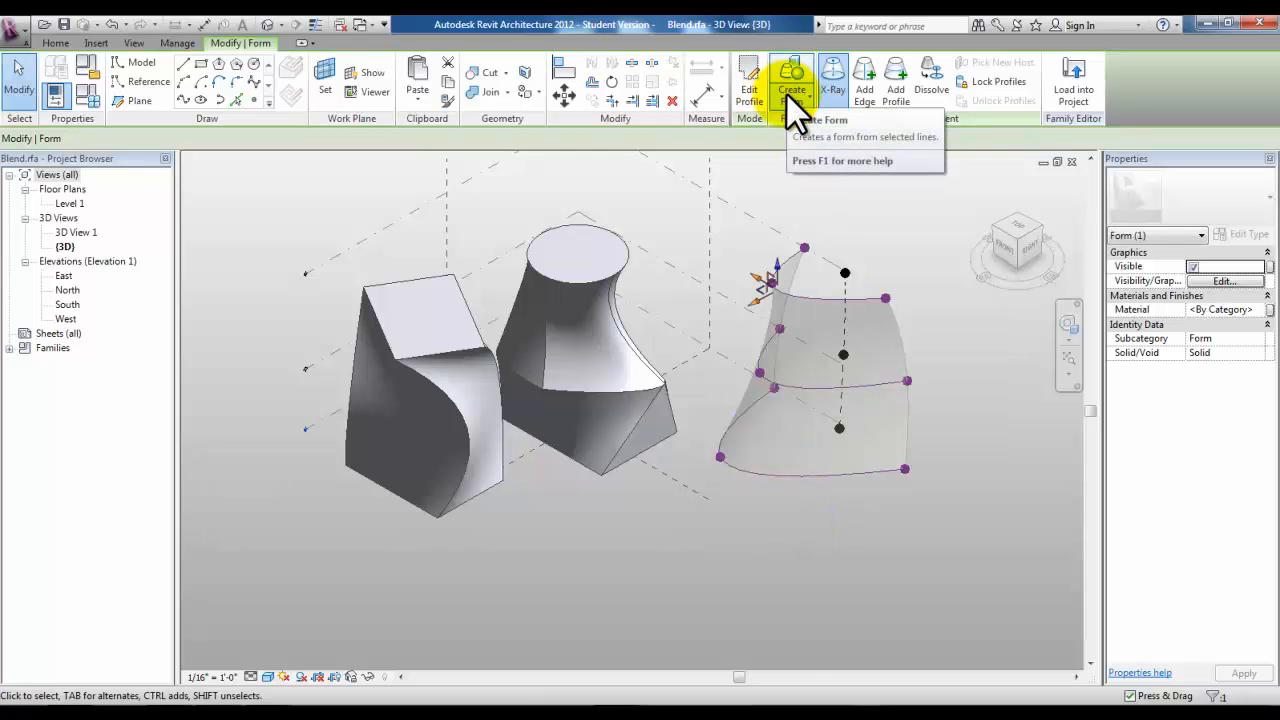
Create a new conceptual mass family from the Mass.rft template and save it as Sweep
click(820, 520)
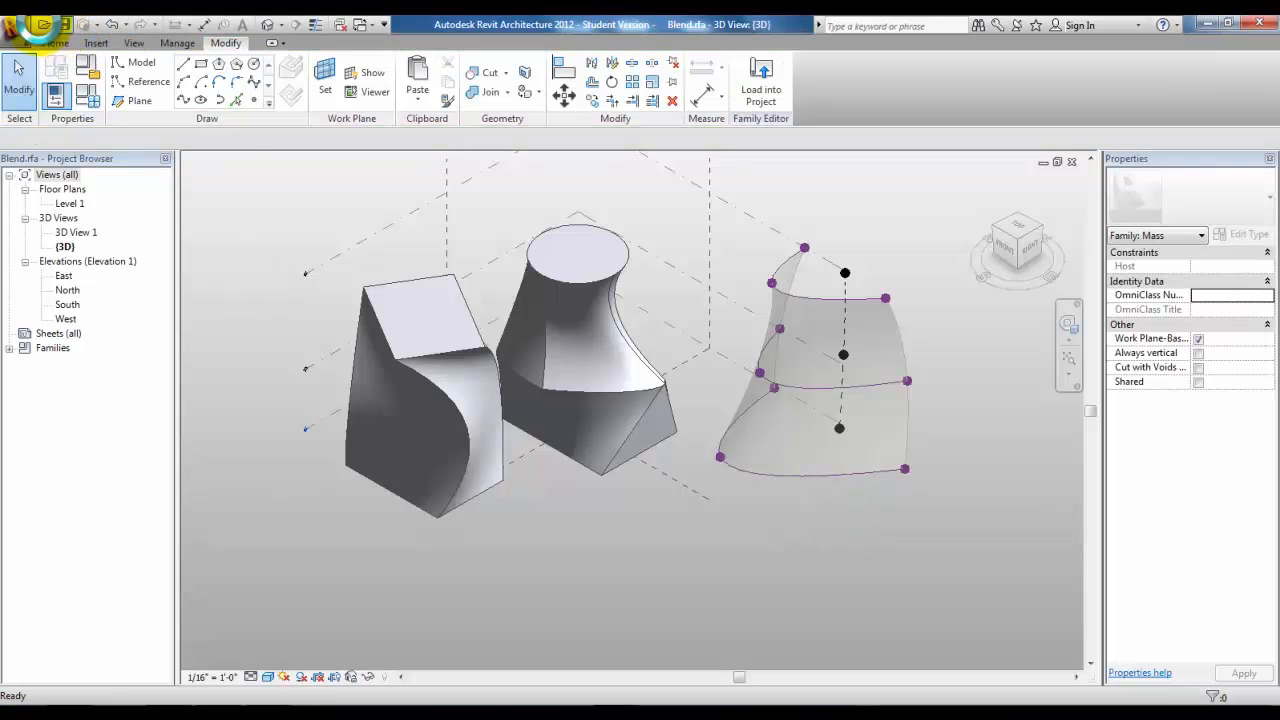
click(15, 32)
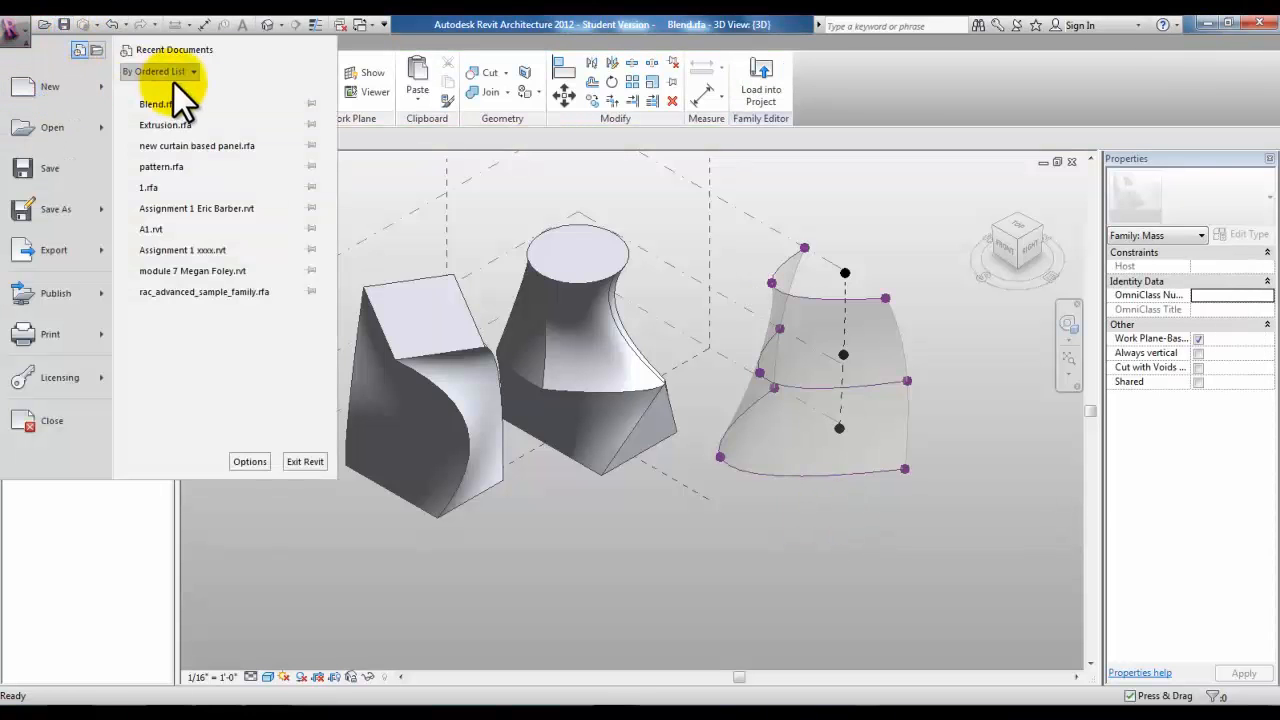
mouse_move(32, 84)
click(158, 202)
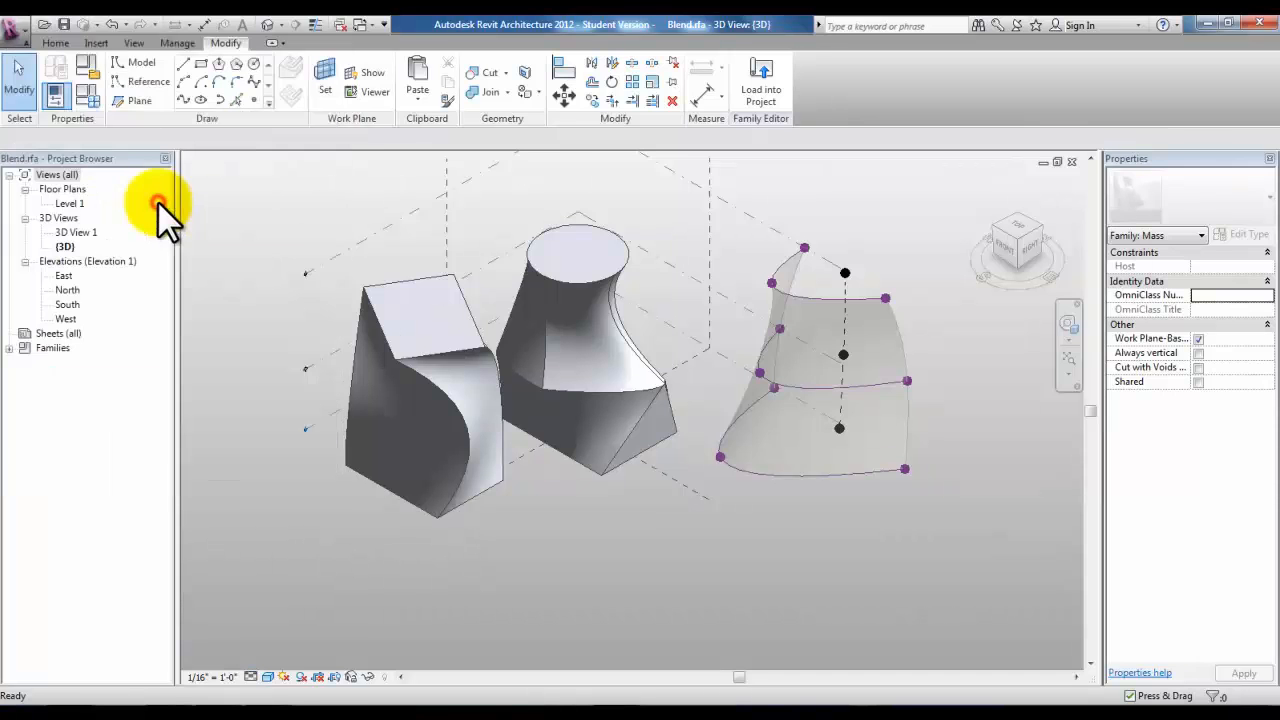
double_click(681, 189)
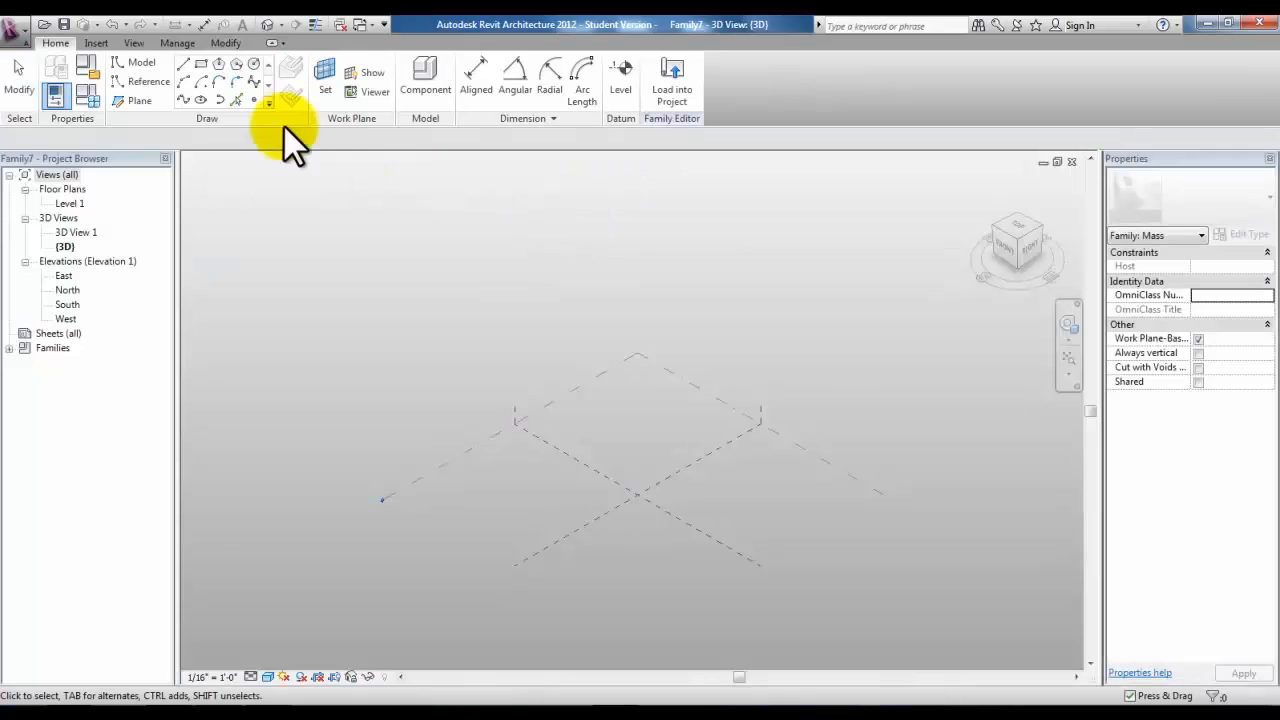
click(63, 24)
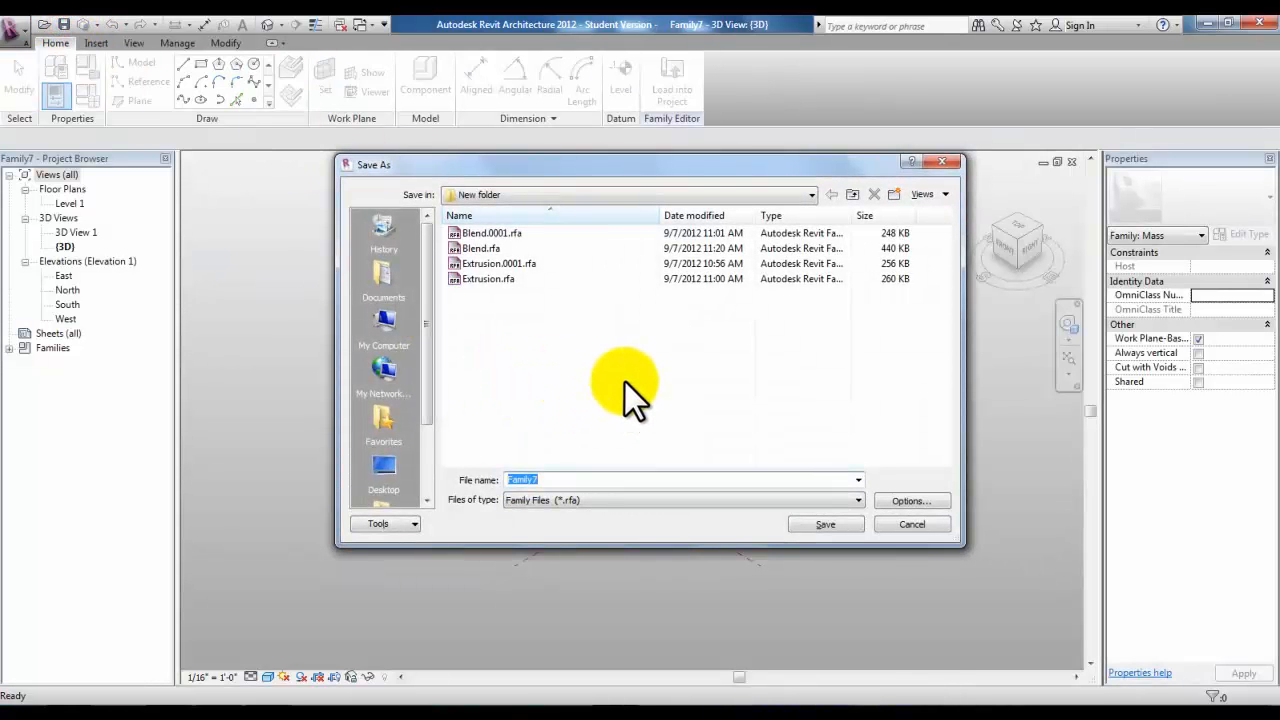
text(Sweep)
click(824, 525)
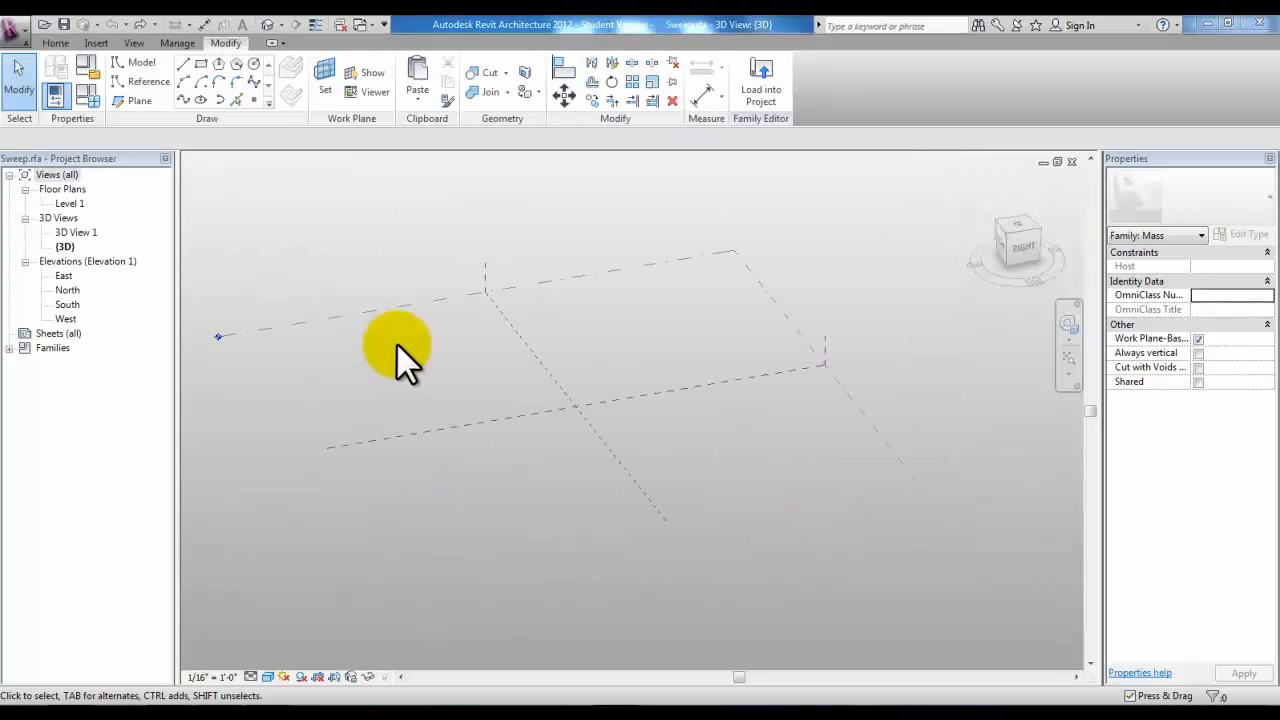
Draw an S-shaped spline through four points on Level 1 as the sweep path
click(181, 100)
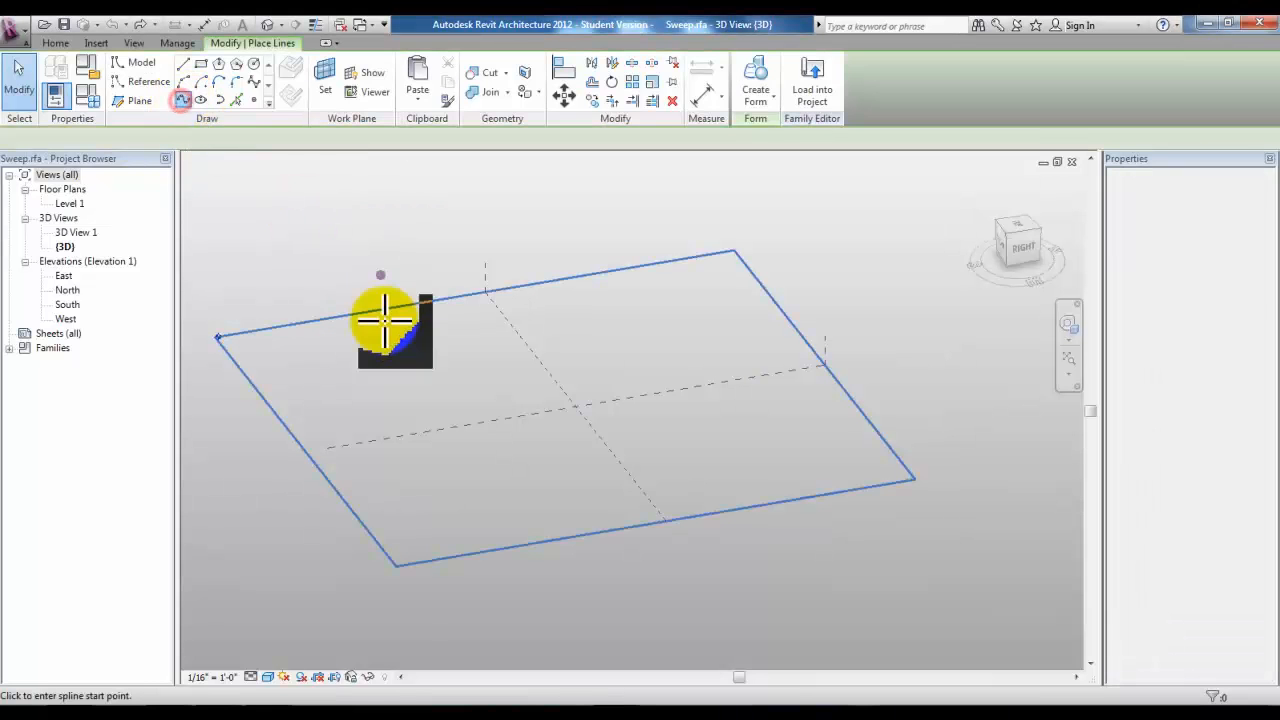
click(387, 336)
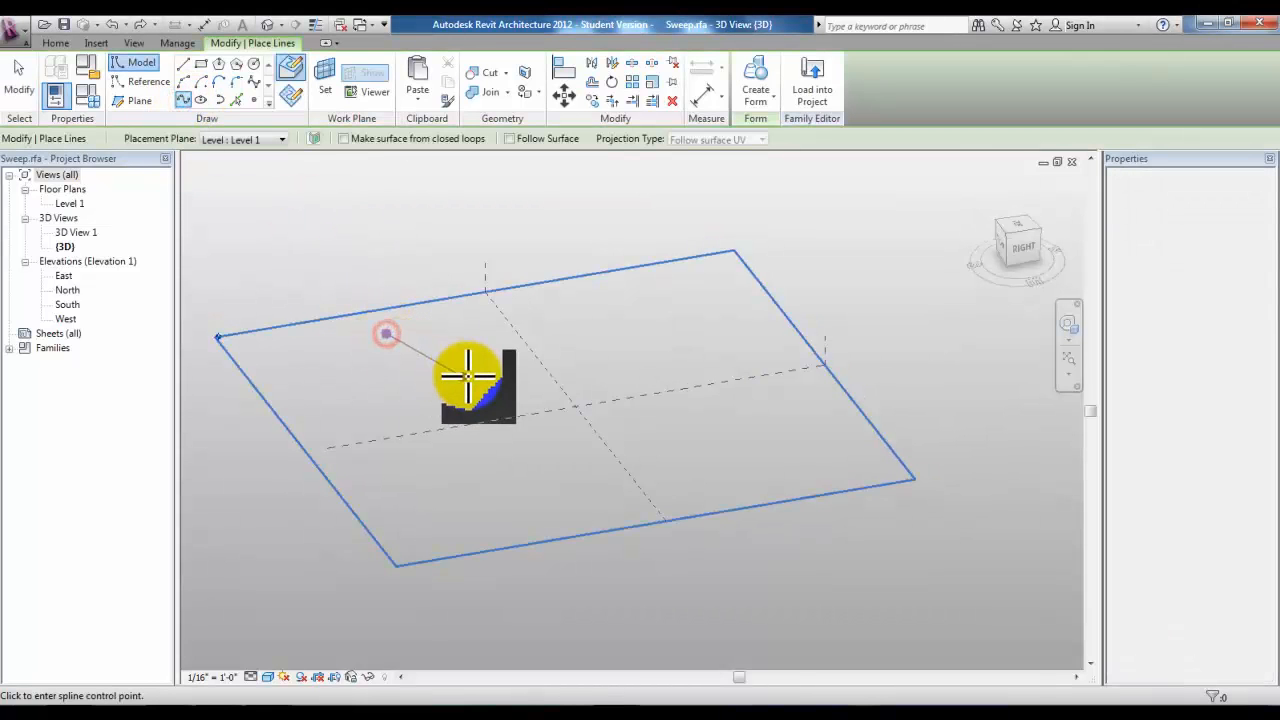
click(494, 360)
click(556, 443)
click(743, 474)
key(Escape)
scroll(521, 352, up, 2)
key(Escape)
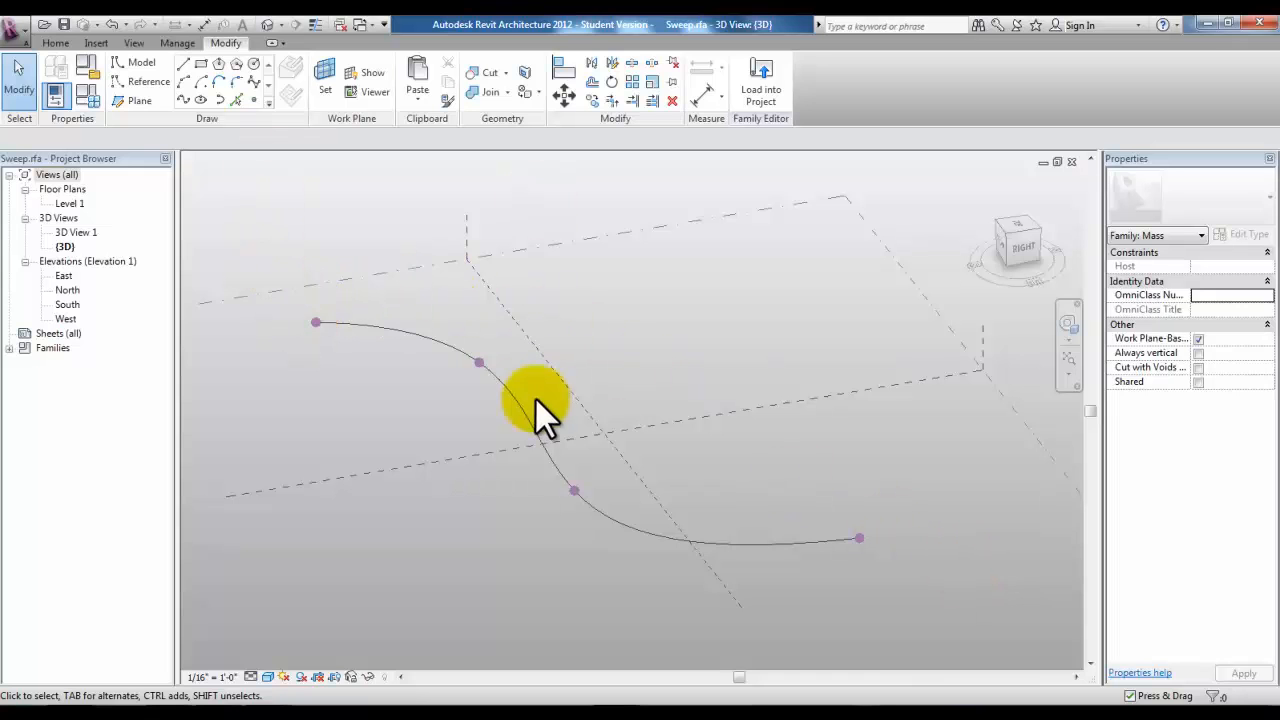
Set the work plane to the spline's second point, display the plane, and open the Workplane Viewer
click(477, 363)
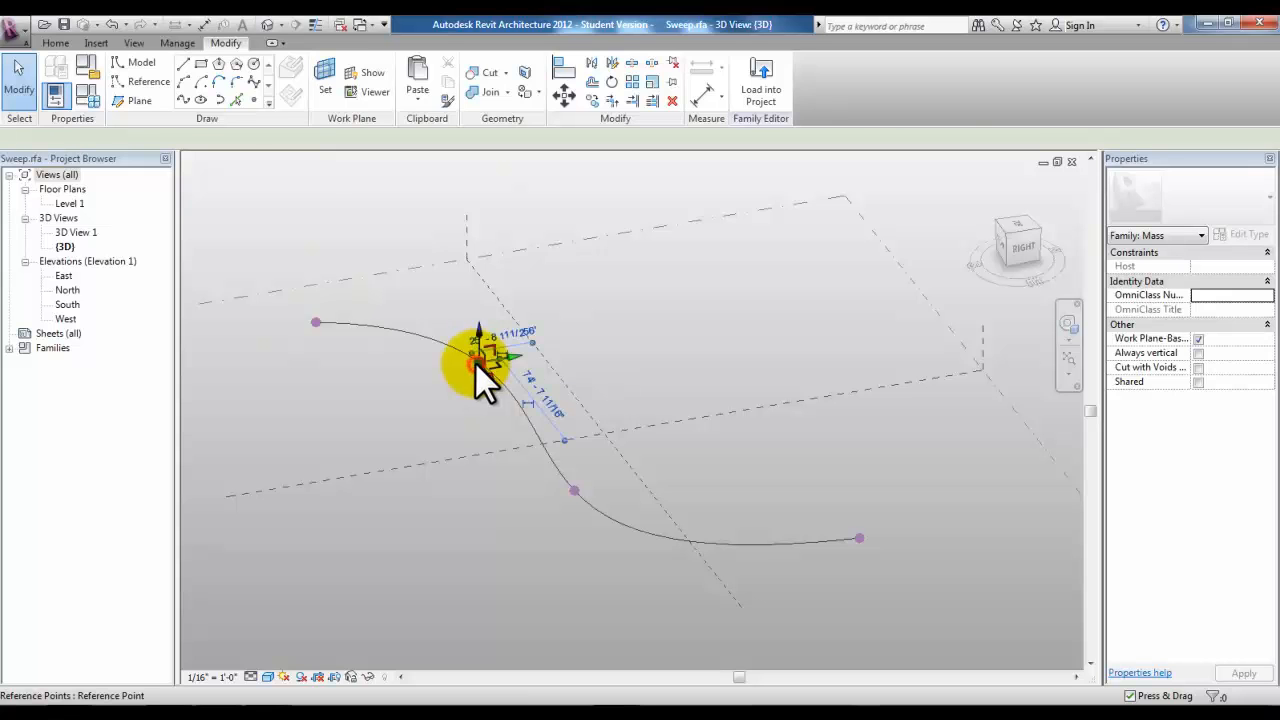
click(326, 89)
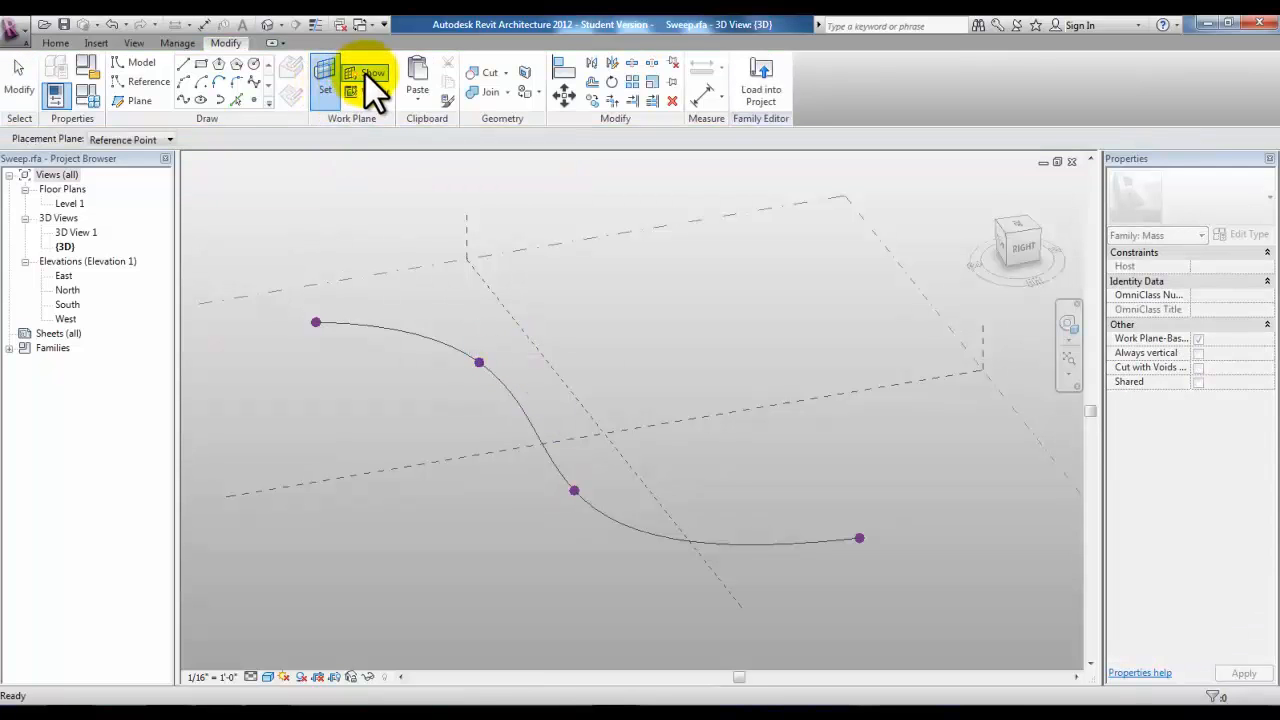
click(366, 72)
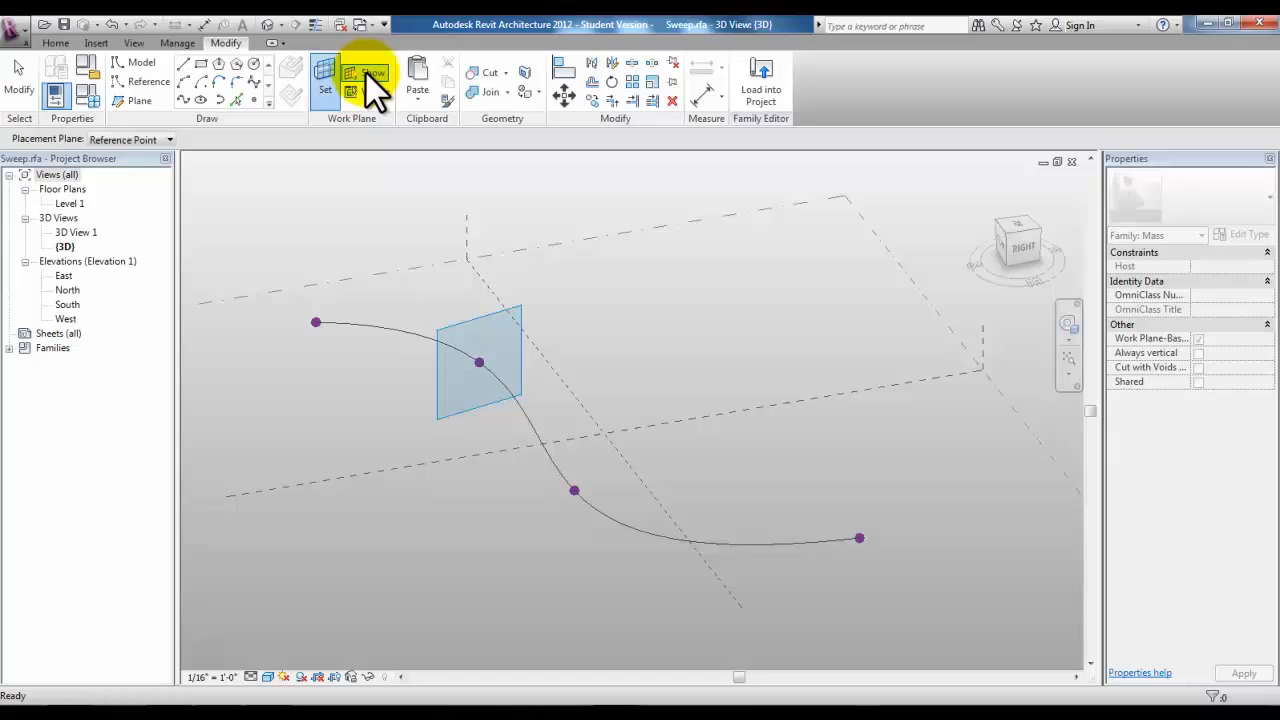
click(374, 93)
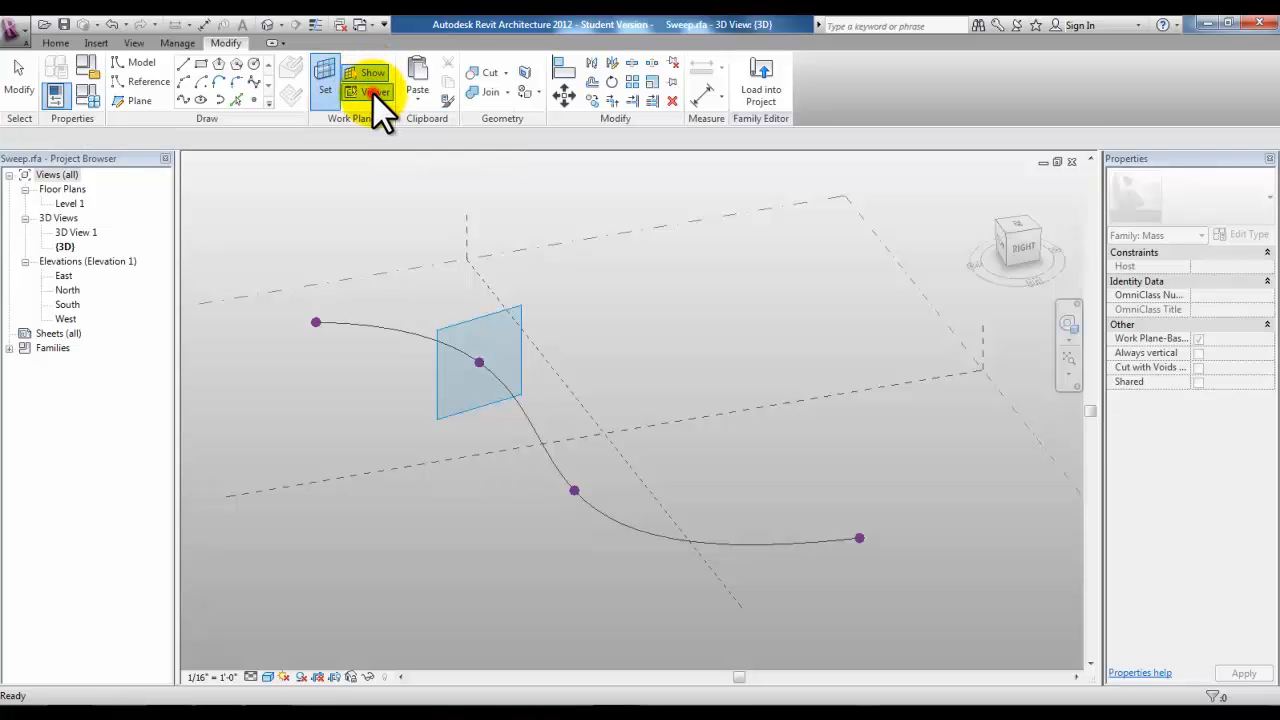
click(325, 78)
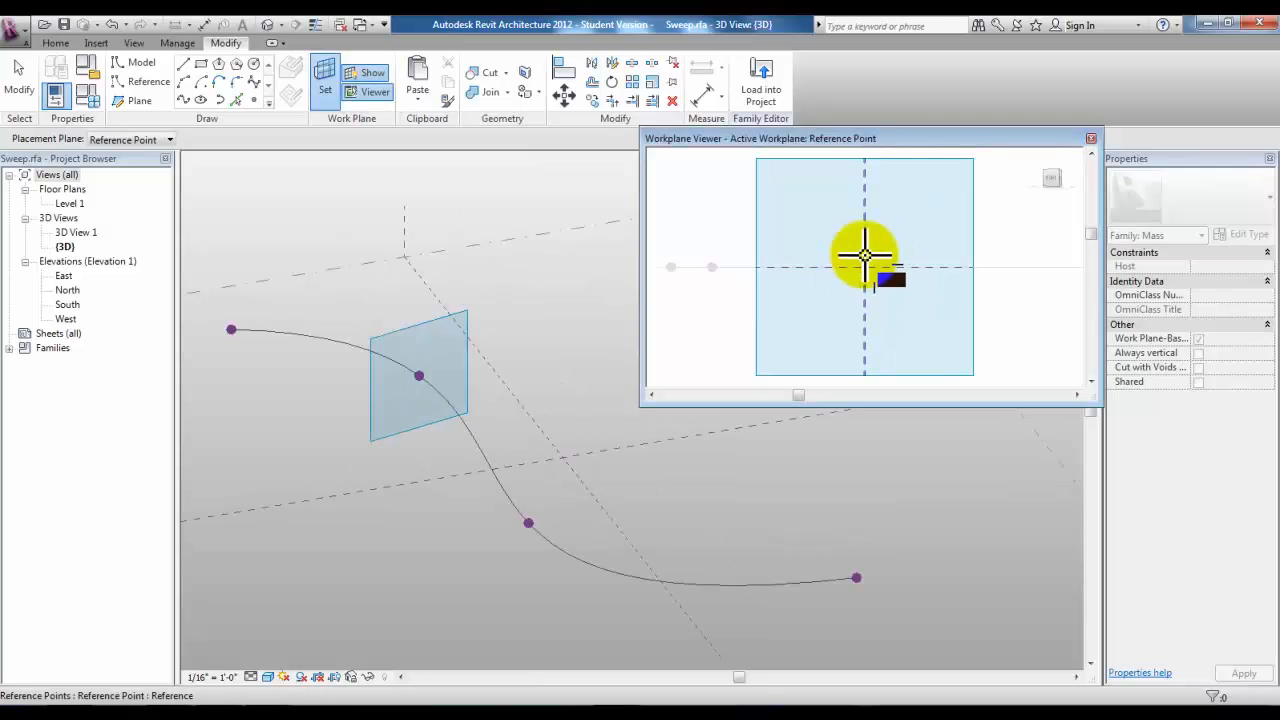
Draw a closed tapered four-sided profile about 28'-6" tall from the reference point's origin, then close the Workplane Viewer
mouse_move(865, 256)
middle_down()
mouse_move(854, 262)
mouse_move(867, 254)
middle_up()
scroll(868, 254, down, 1)
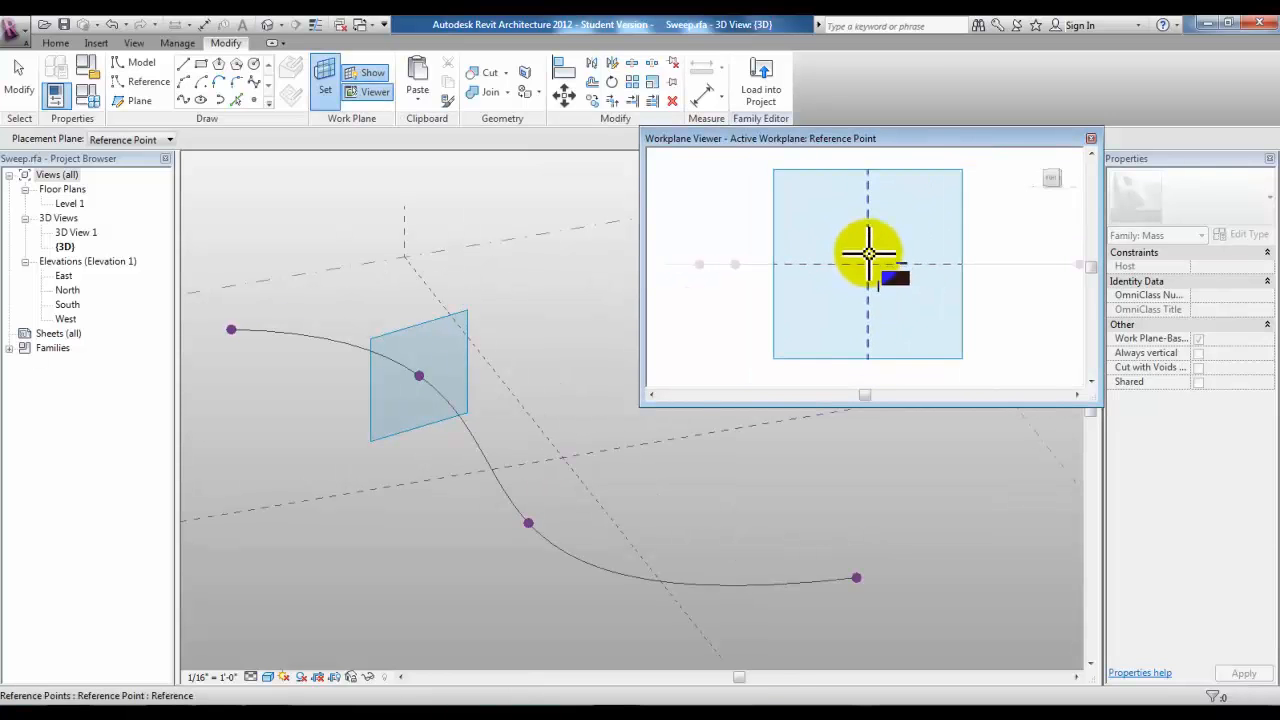
scroll(887, 260, down, 2)
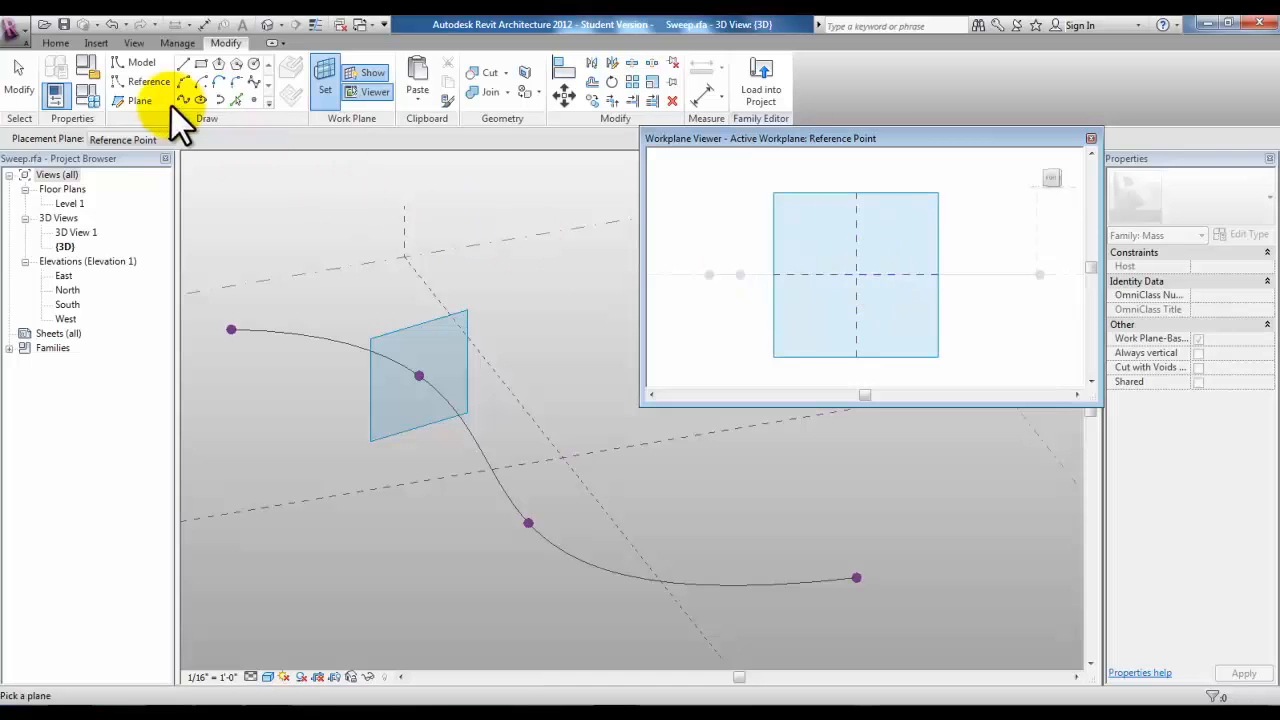
click(184, 66)
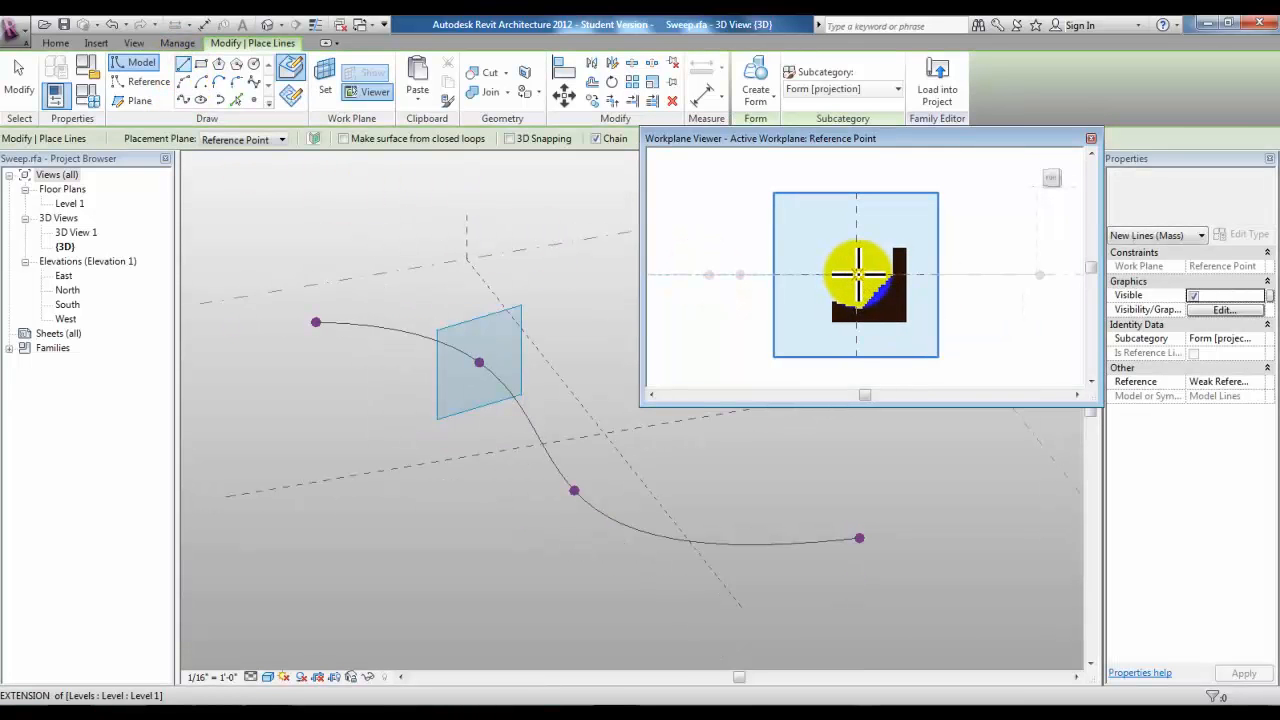
click(855, 272)
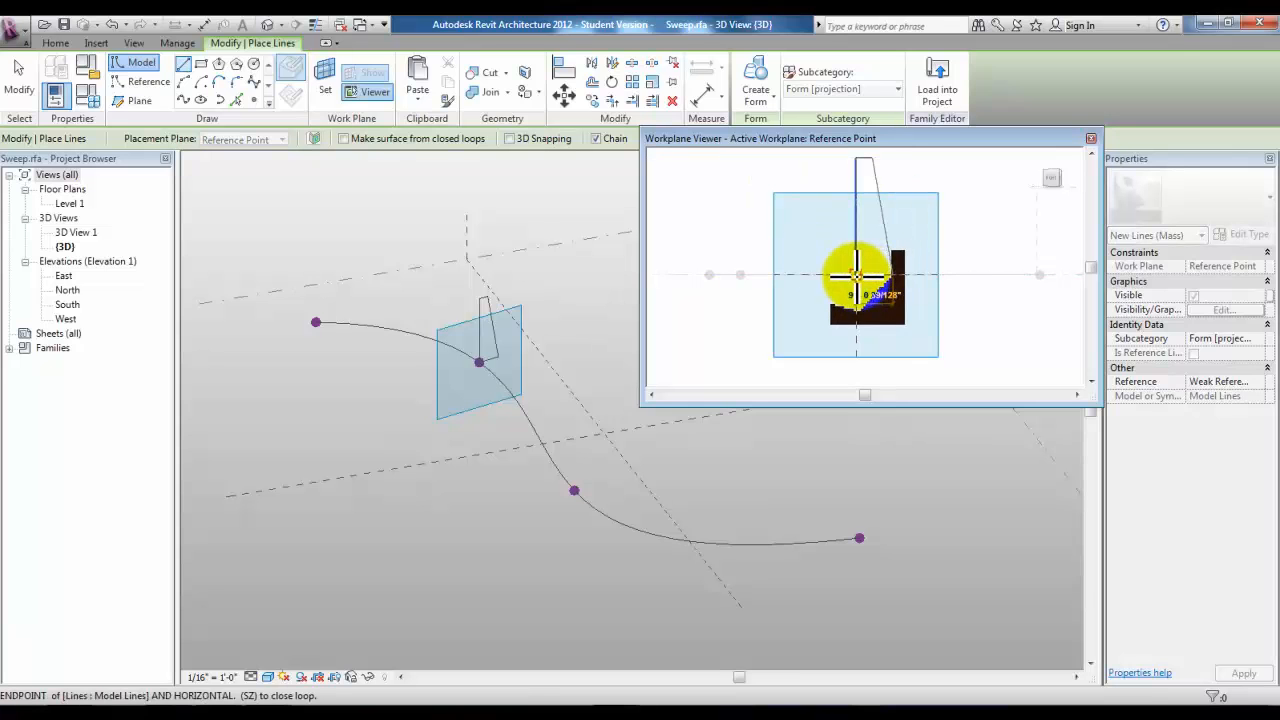
click(856, 272)
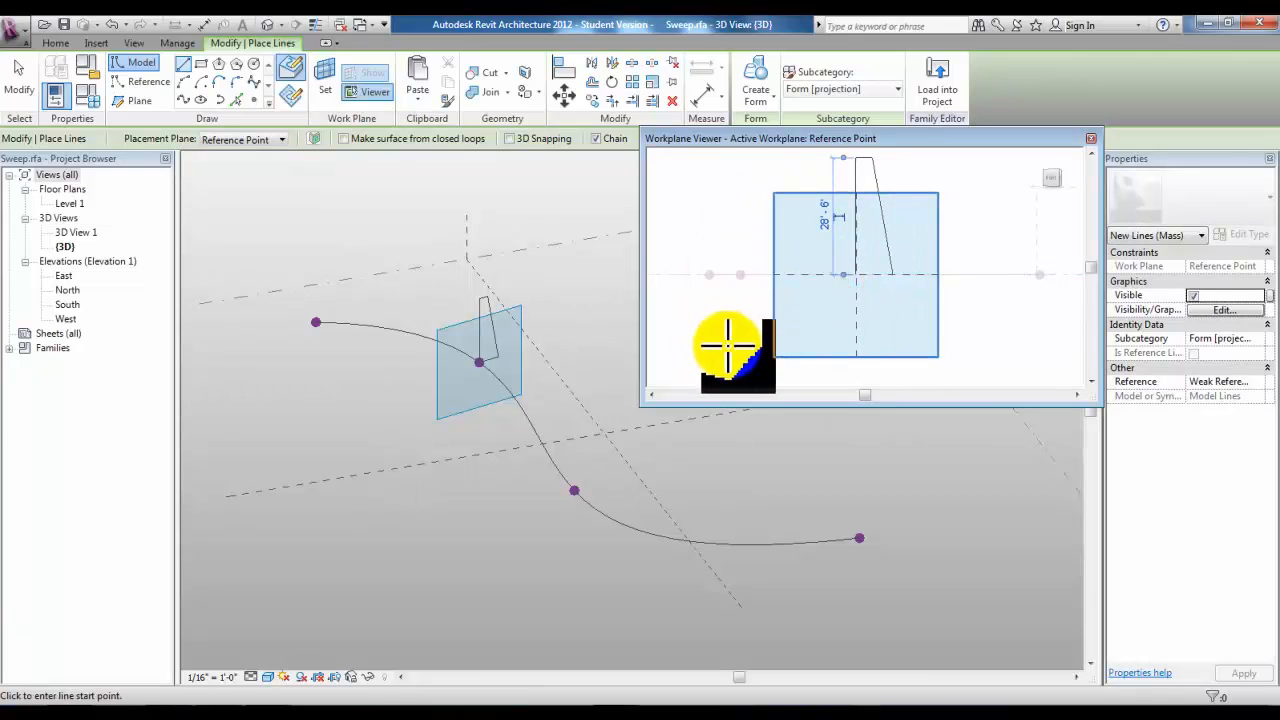
key(Escape)
key(Escape)
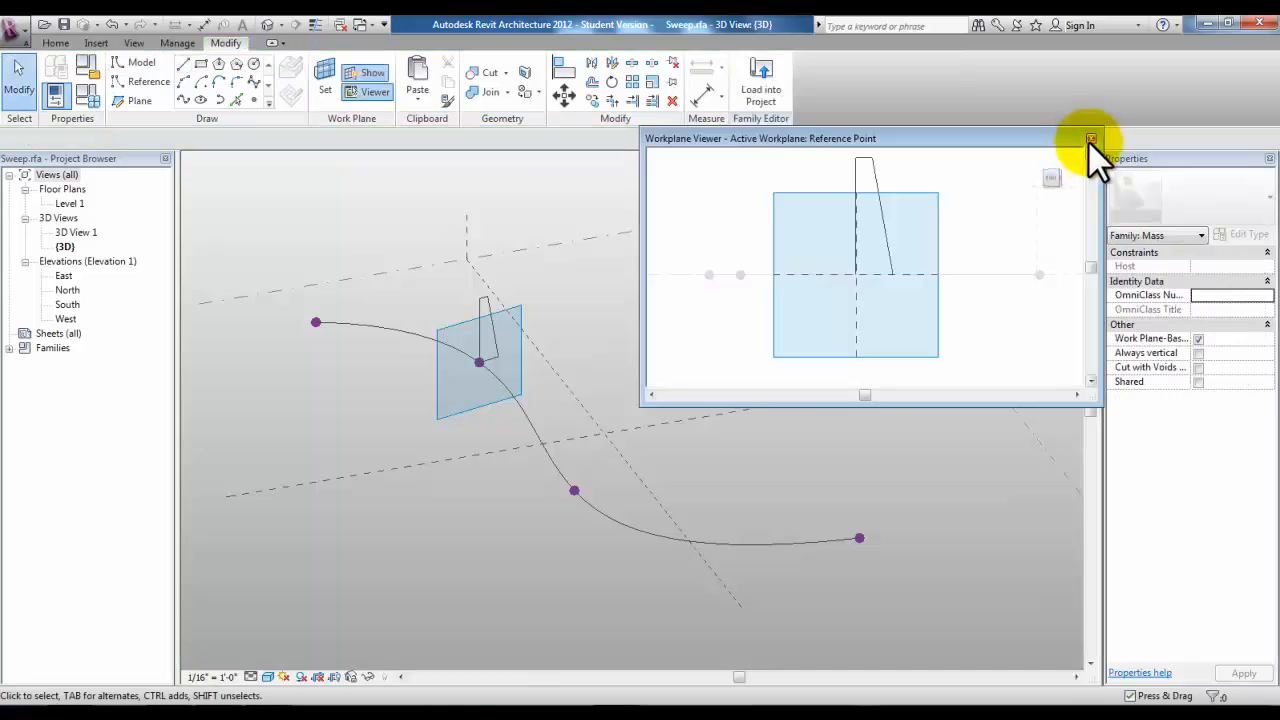
click(1090, 138)
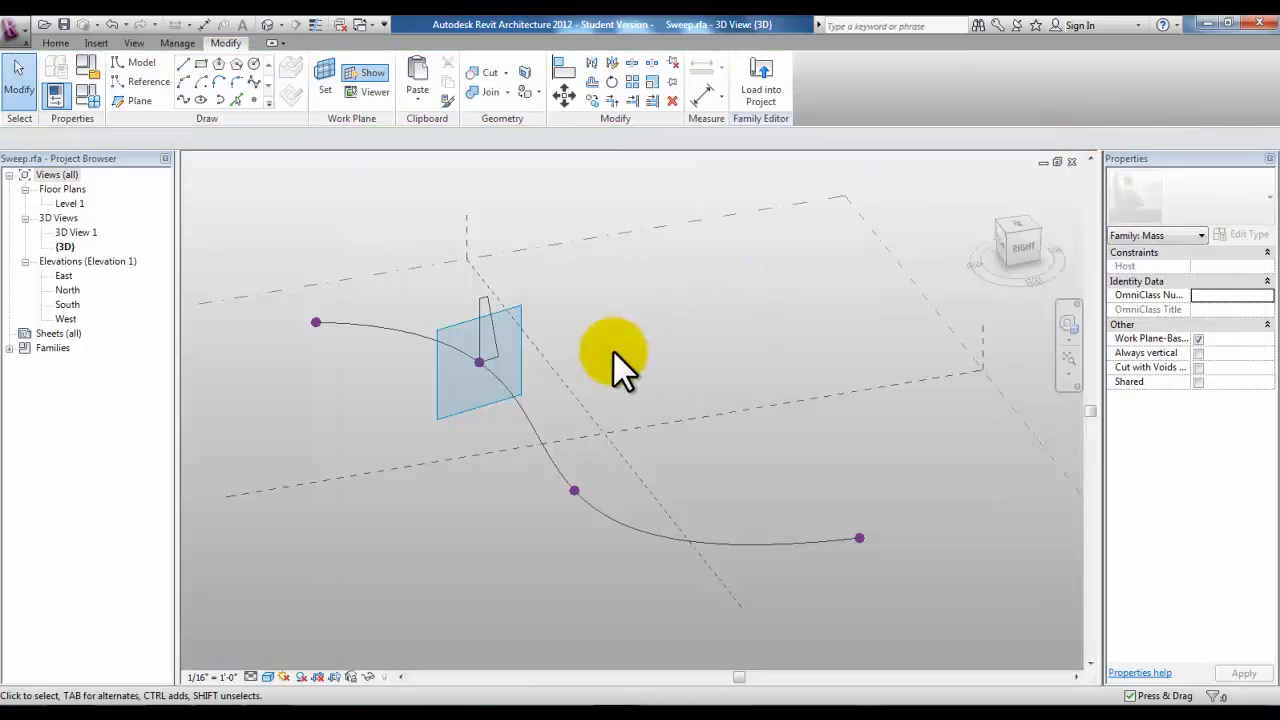
Create a solid form from the spline path and the tapered profile, and save the family
drag(277, 247, 921, 577)
click(760, 95)
click(772, 126)
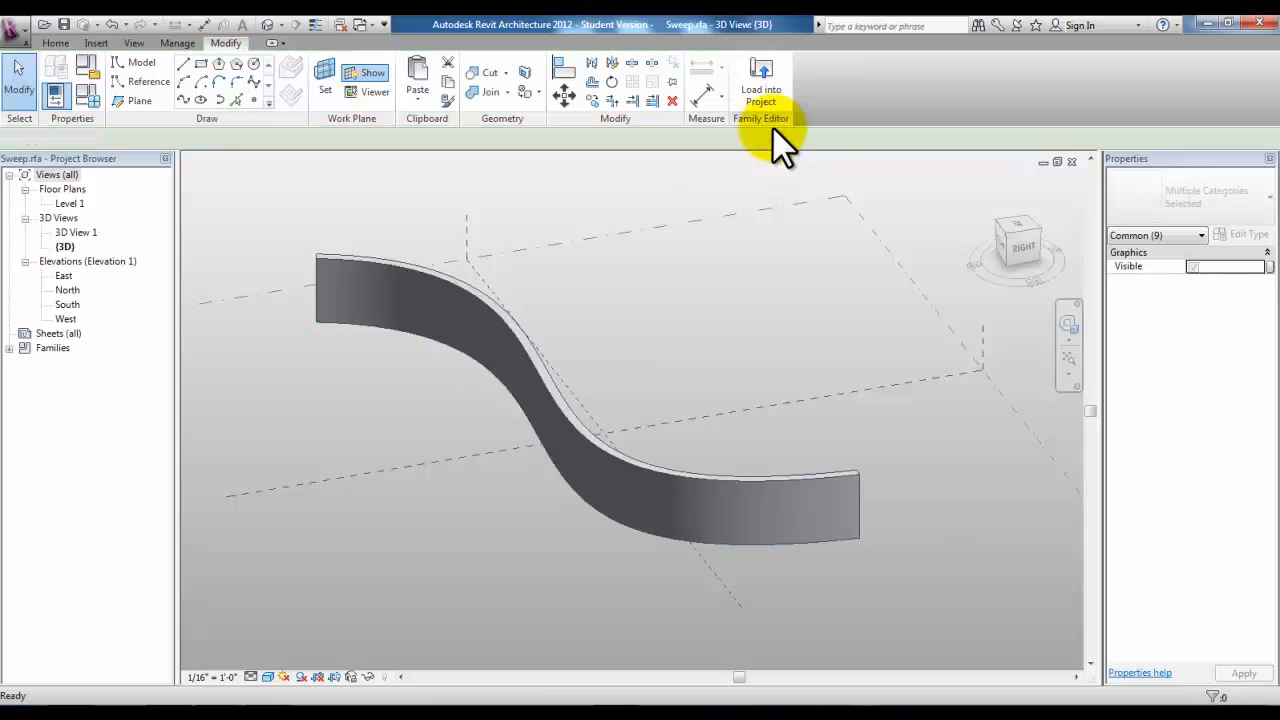
click(64, 25)
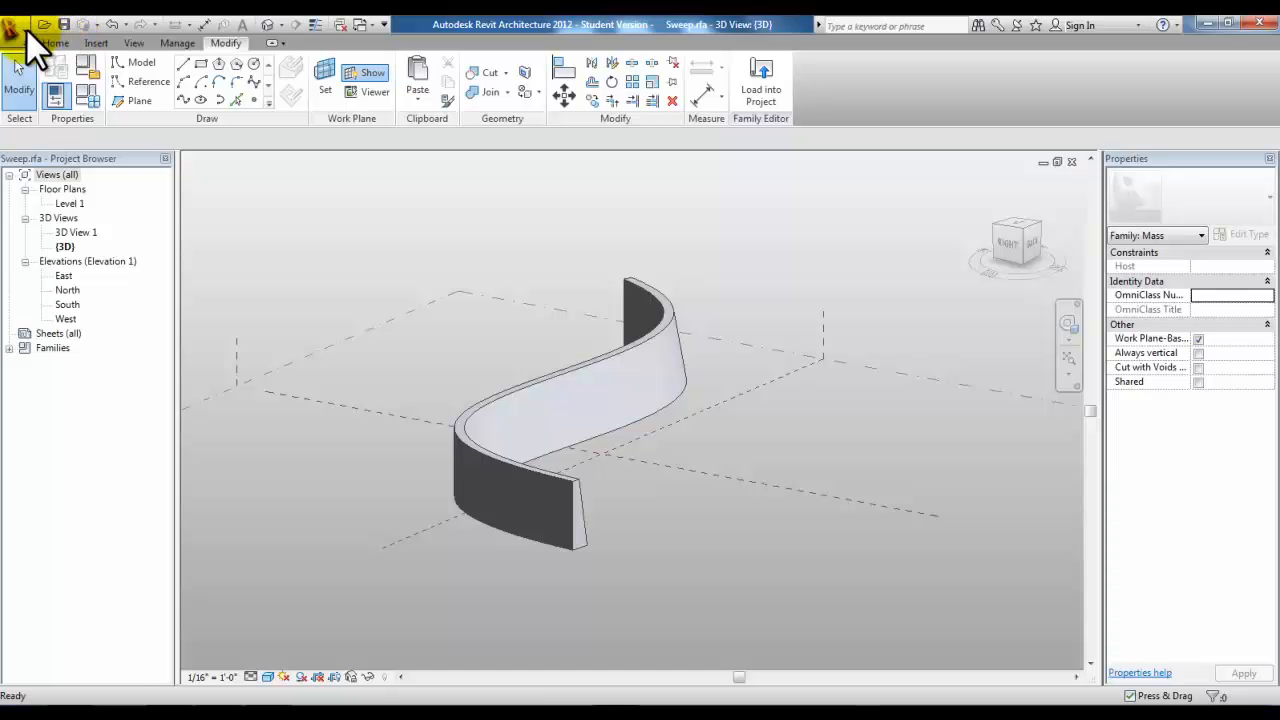
Create a new conceptual mass family from the Mass.rft template and save it as Revolve
click(26, 29)
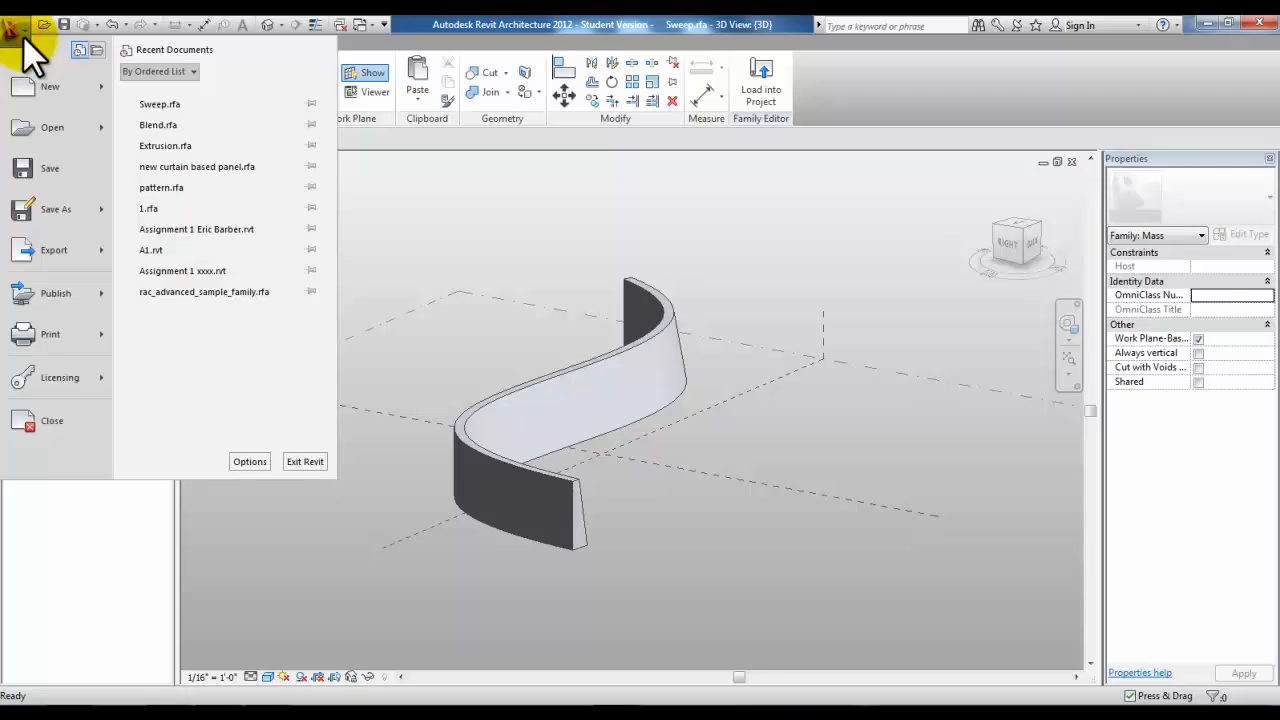
mouse_move(55, 86)
click(191, 202)
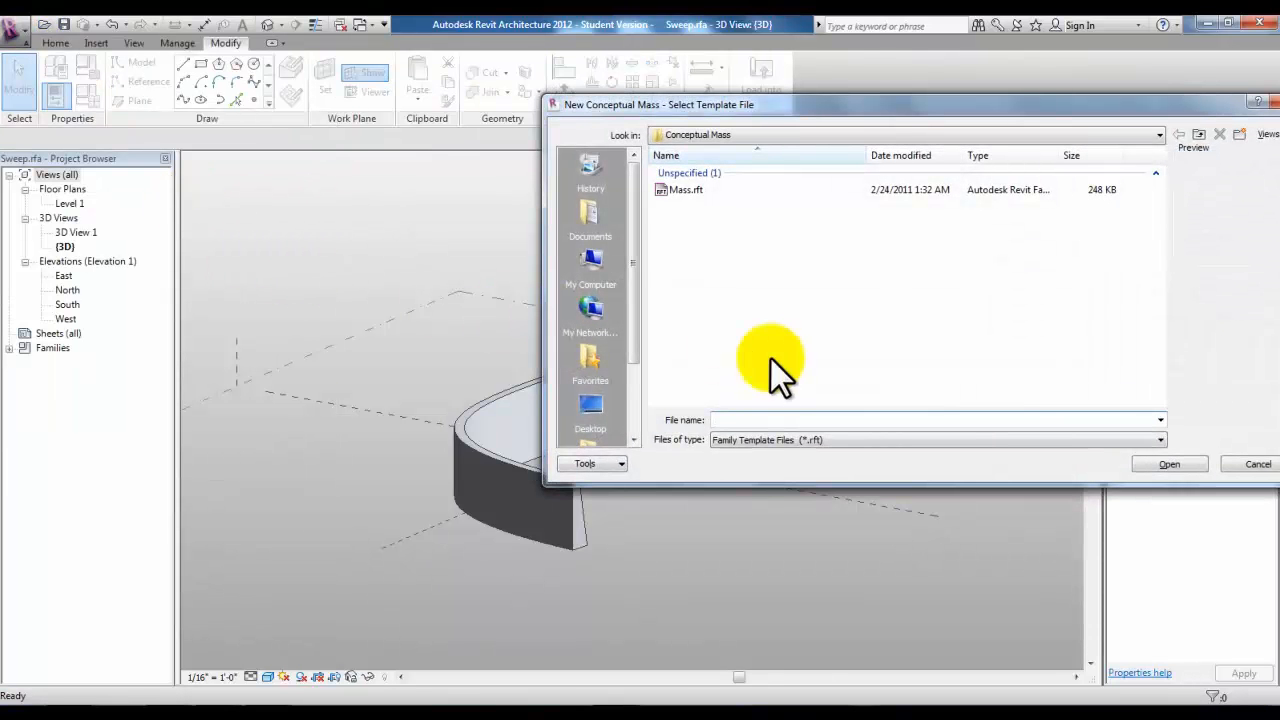
click(675, 197)
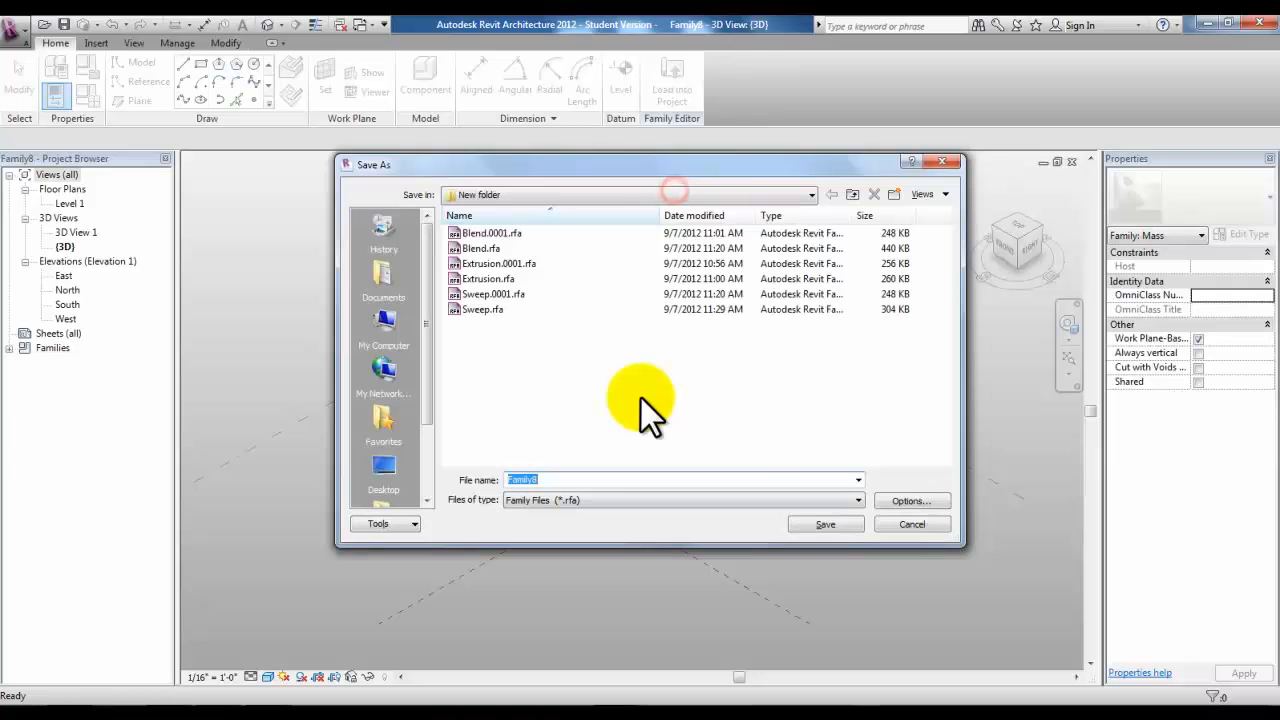
text(Revolve)
key(Return)
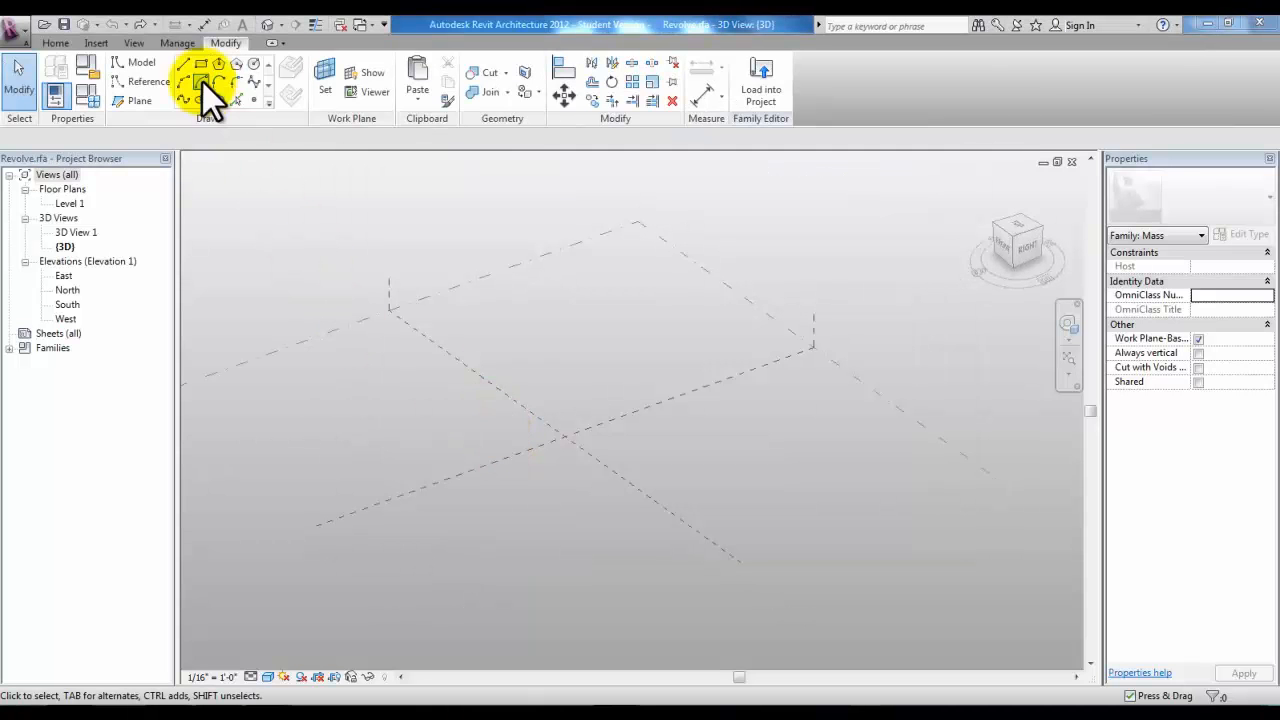
Draw a vertical axis line about 156' tall on the Center (Left/Right) reference plane, starting at the intersection of the center planes
click(179, 63)
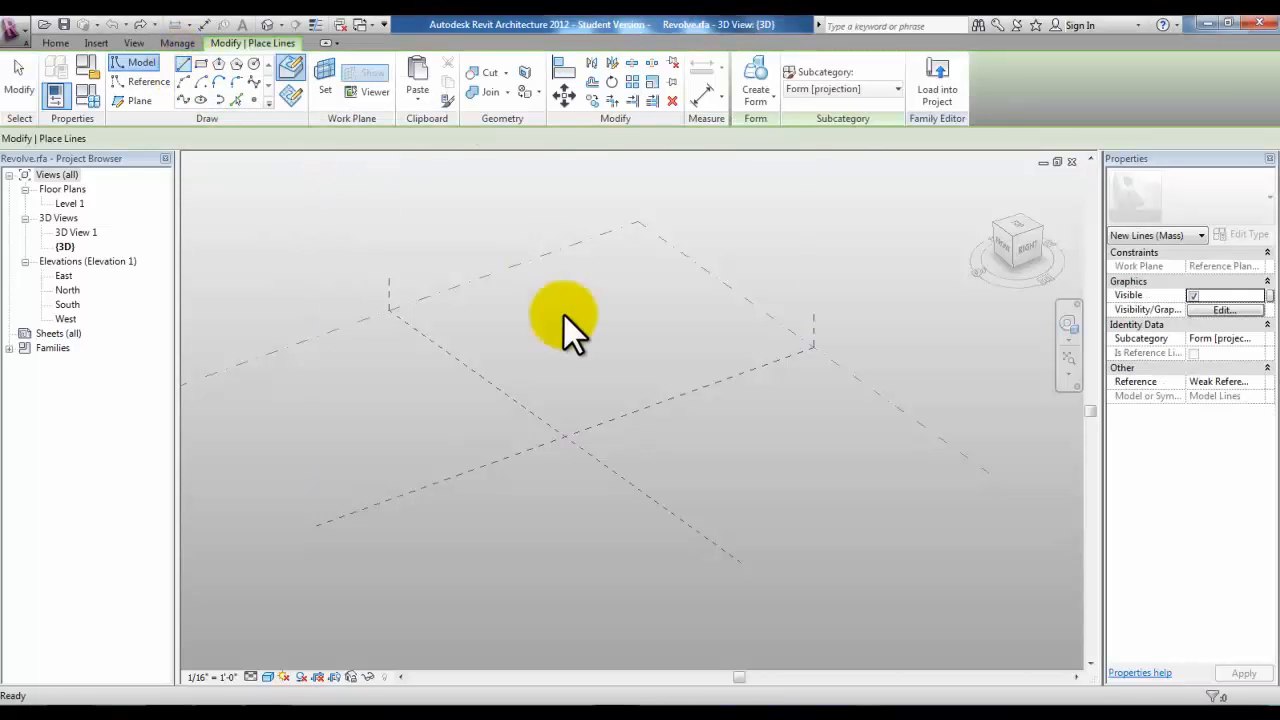
key(Escape)
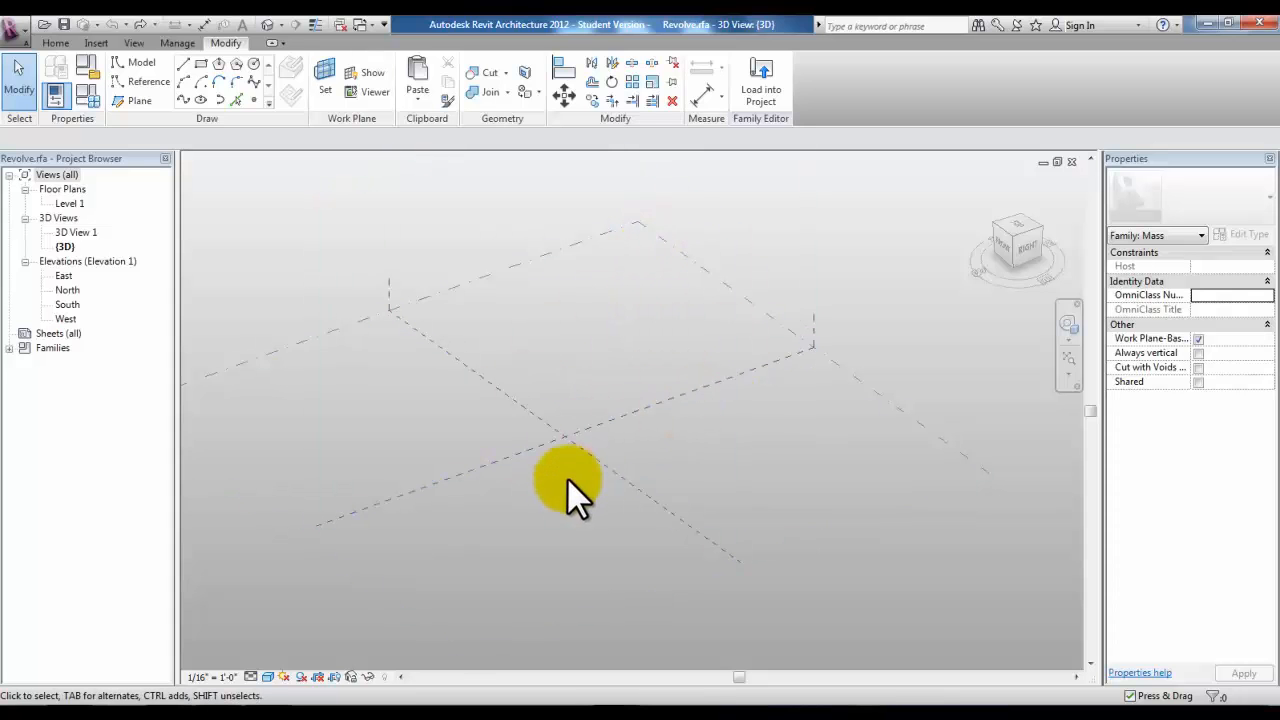
click(496, 459)
middle_drag(496, 458, 519, 500)
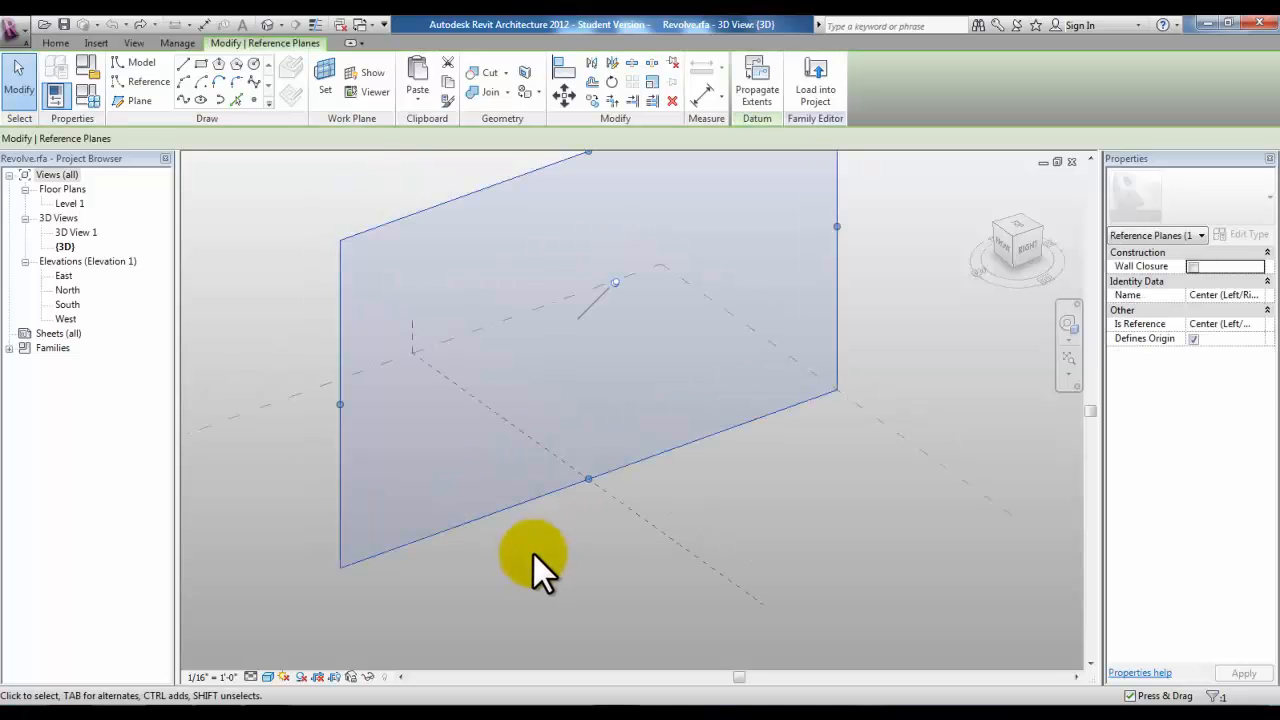
click(184, 63)
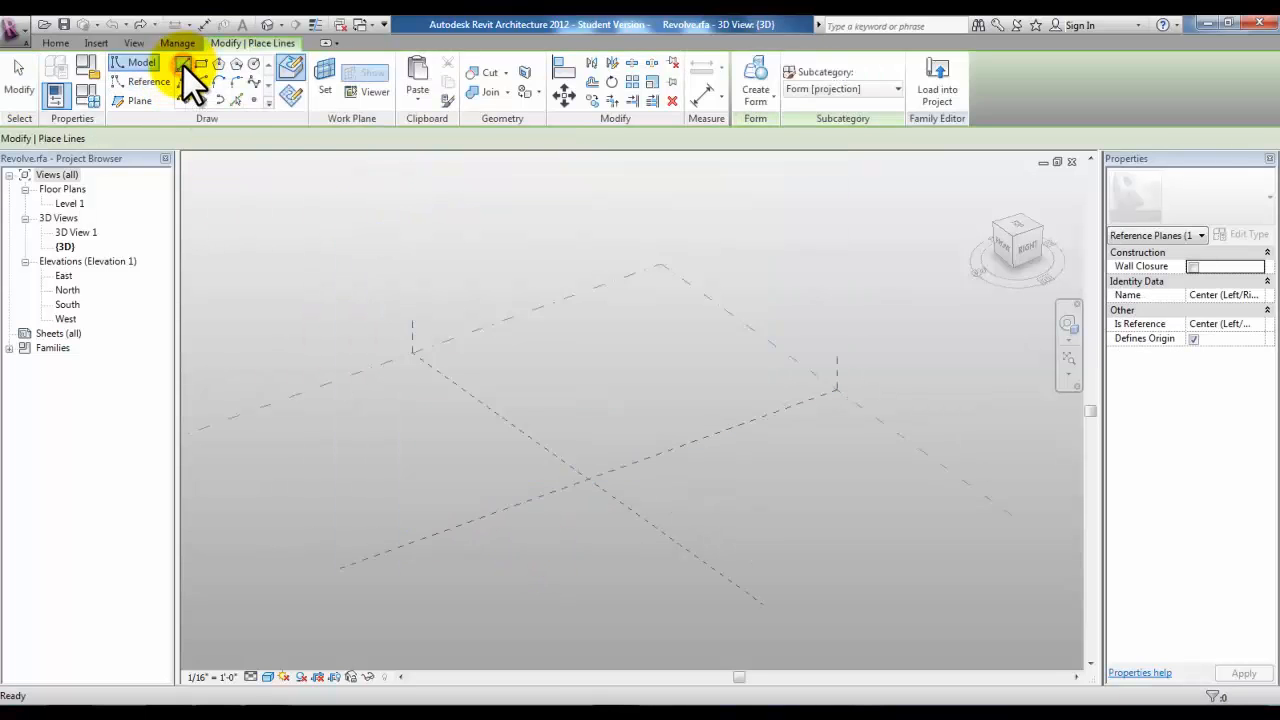
click(588, 480)
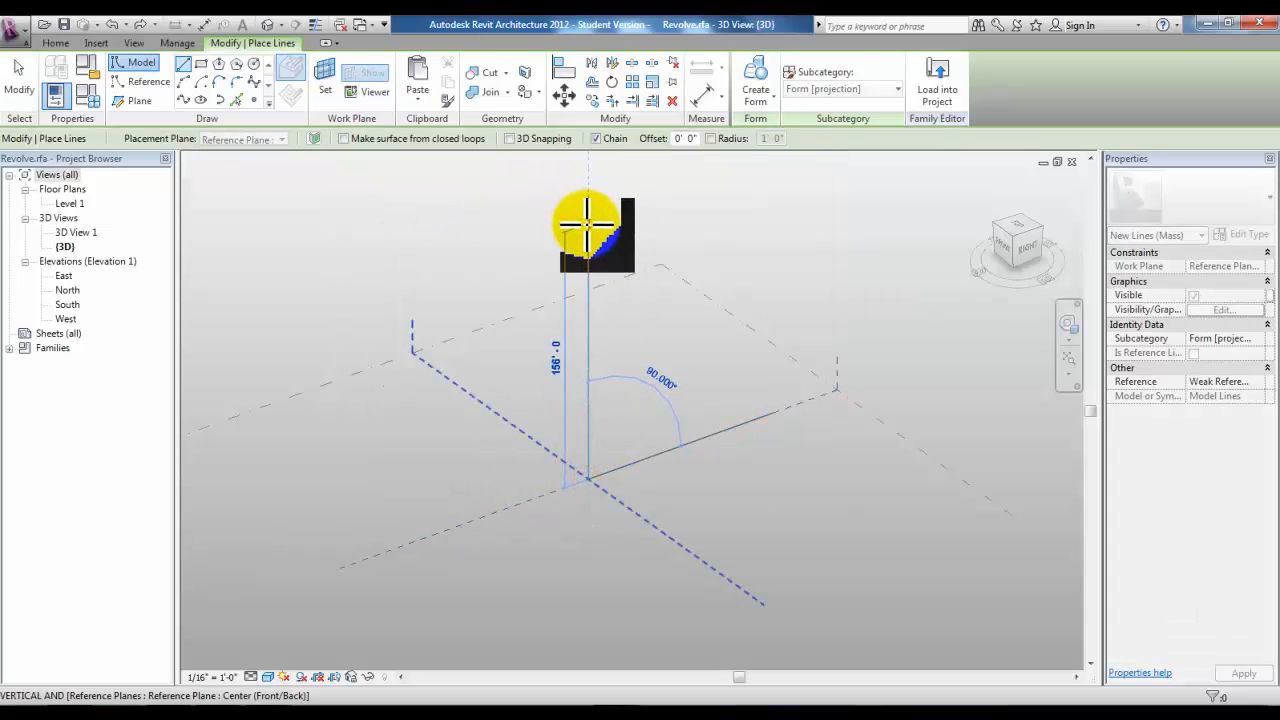
click(589, 228)
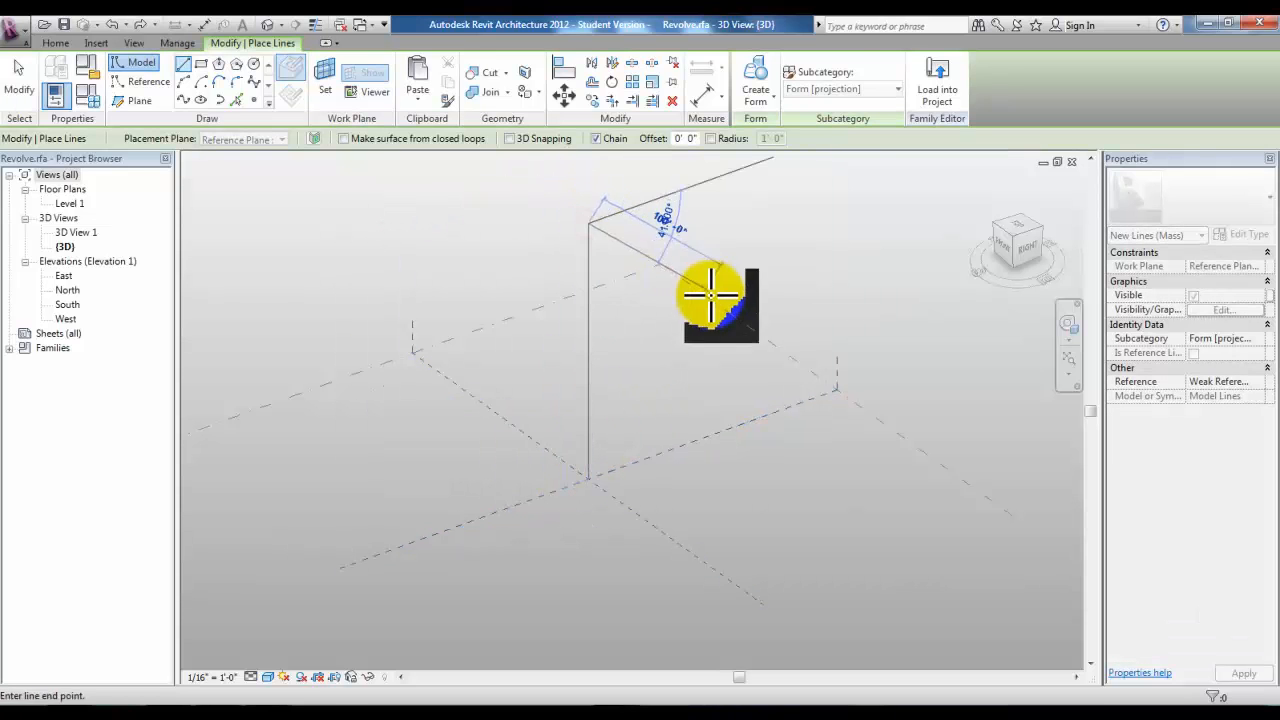
key(Escape)
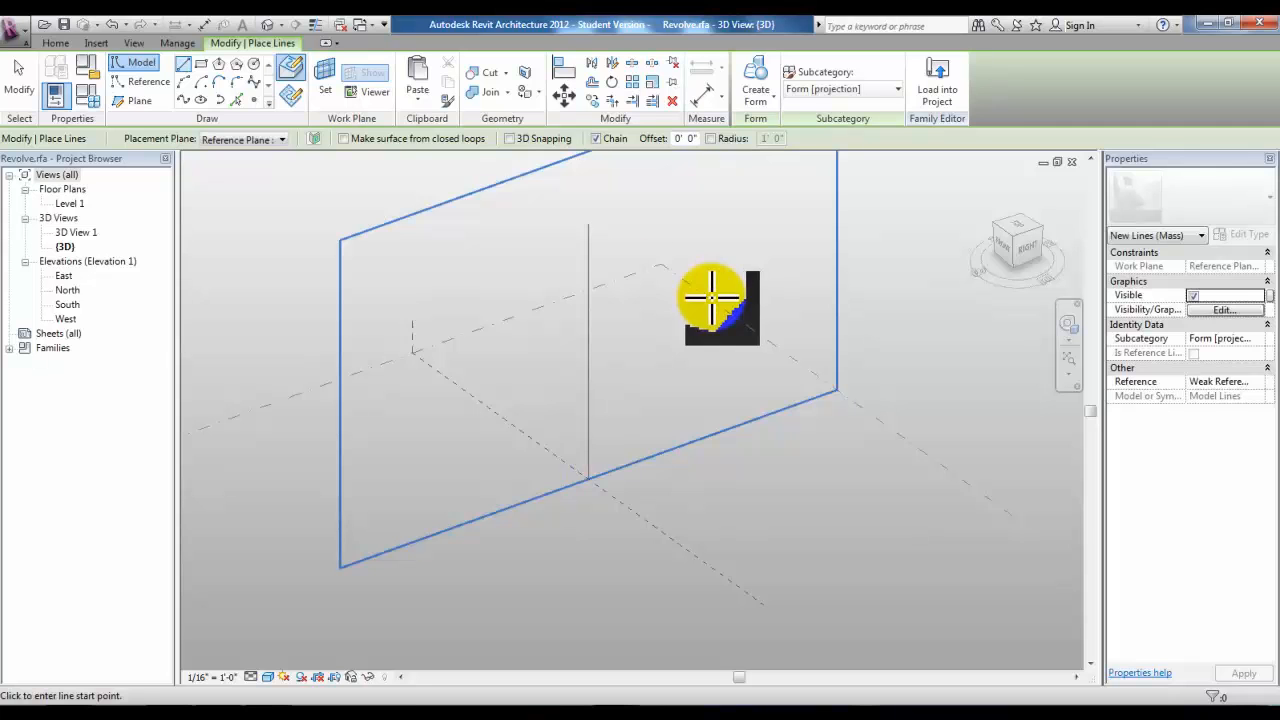
Draw a three-point spline beside the vertical axis, bulging outward from near its top height down to the base line of the work plane
click(252, 80)
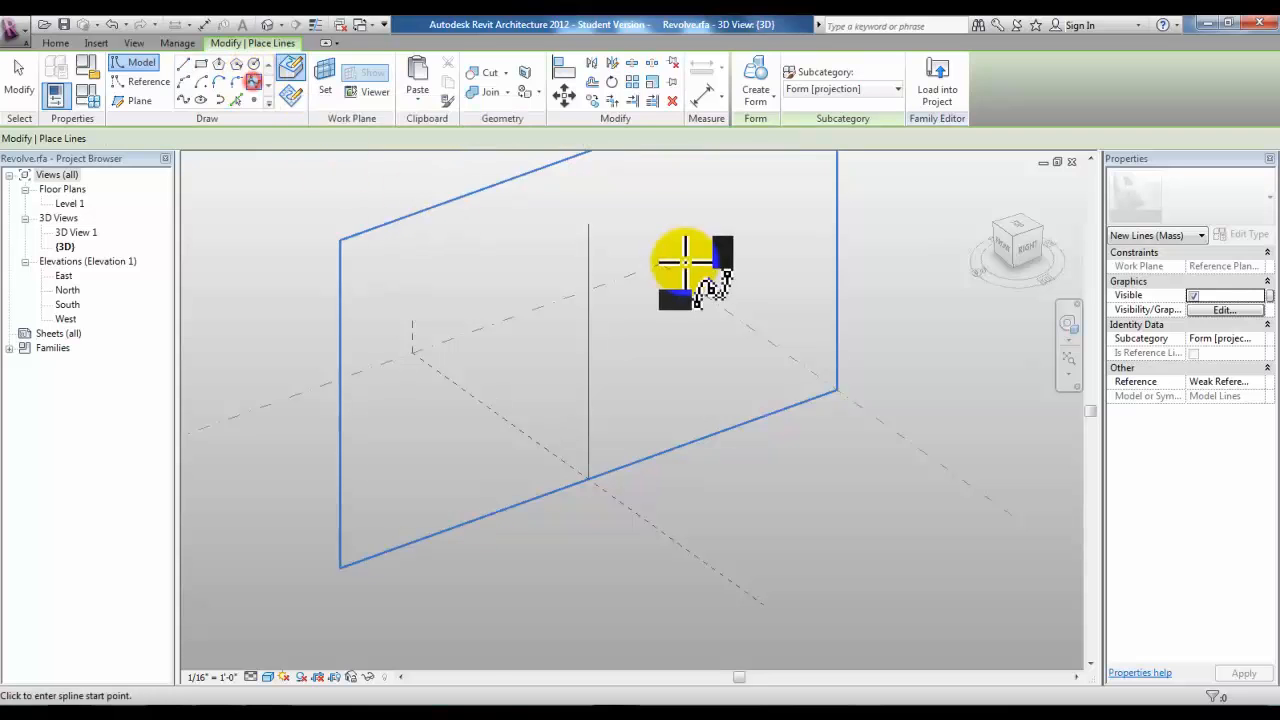
click(660, 210)
click(716, 293)
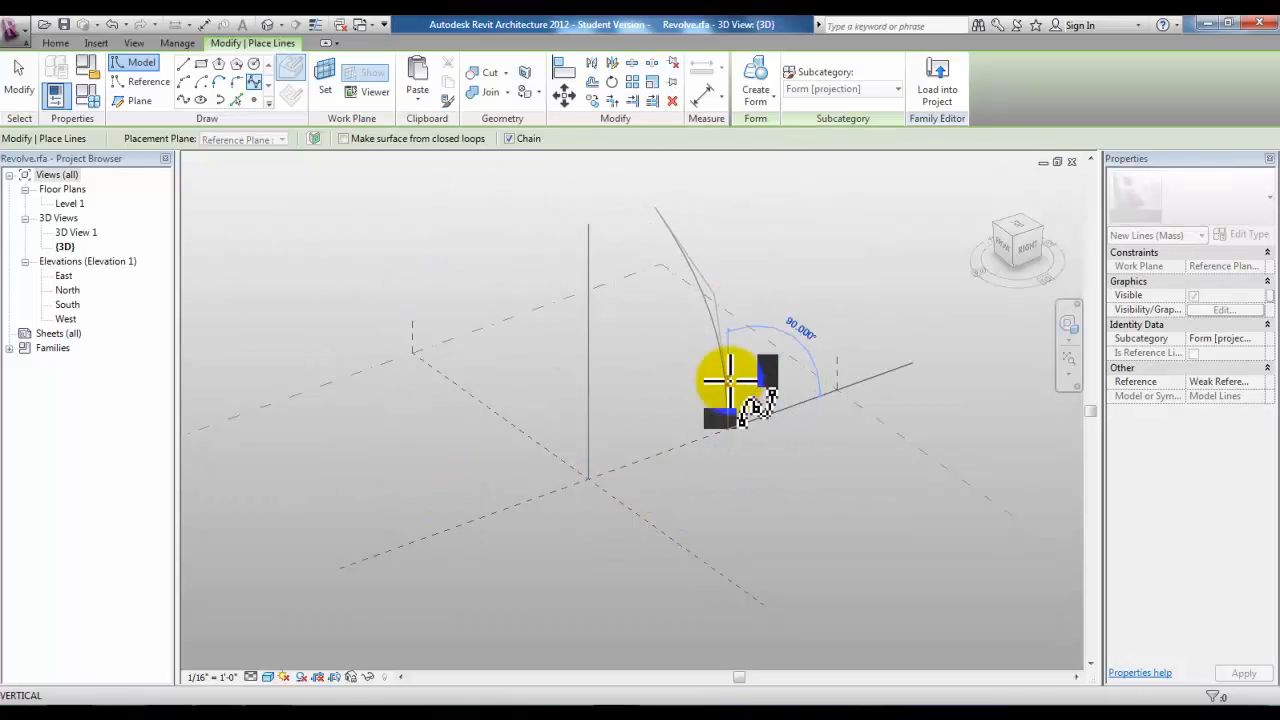
key(Escape)
key(Escape)
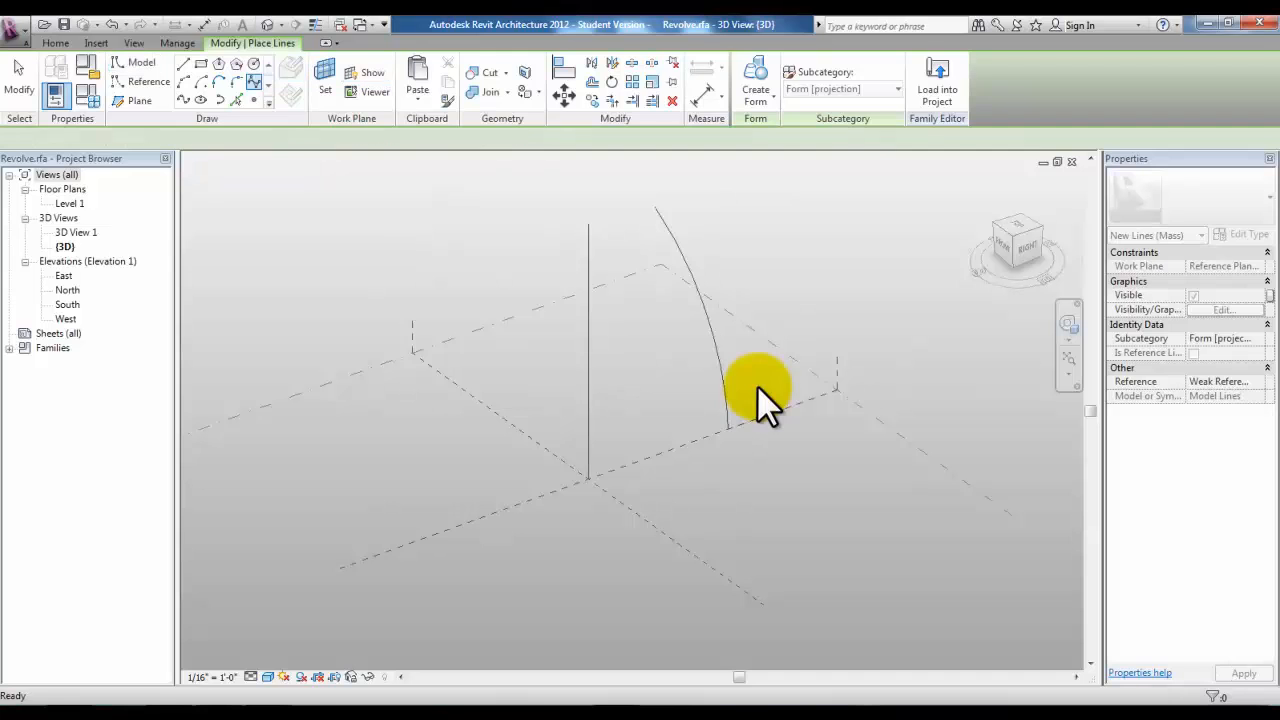
Create a solid form from the axis line and the spline, choosing the revolved result instead of the flat surface
drag(562, 169, 746, 500)
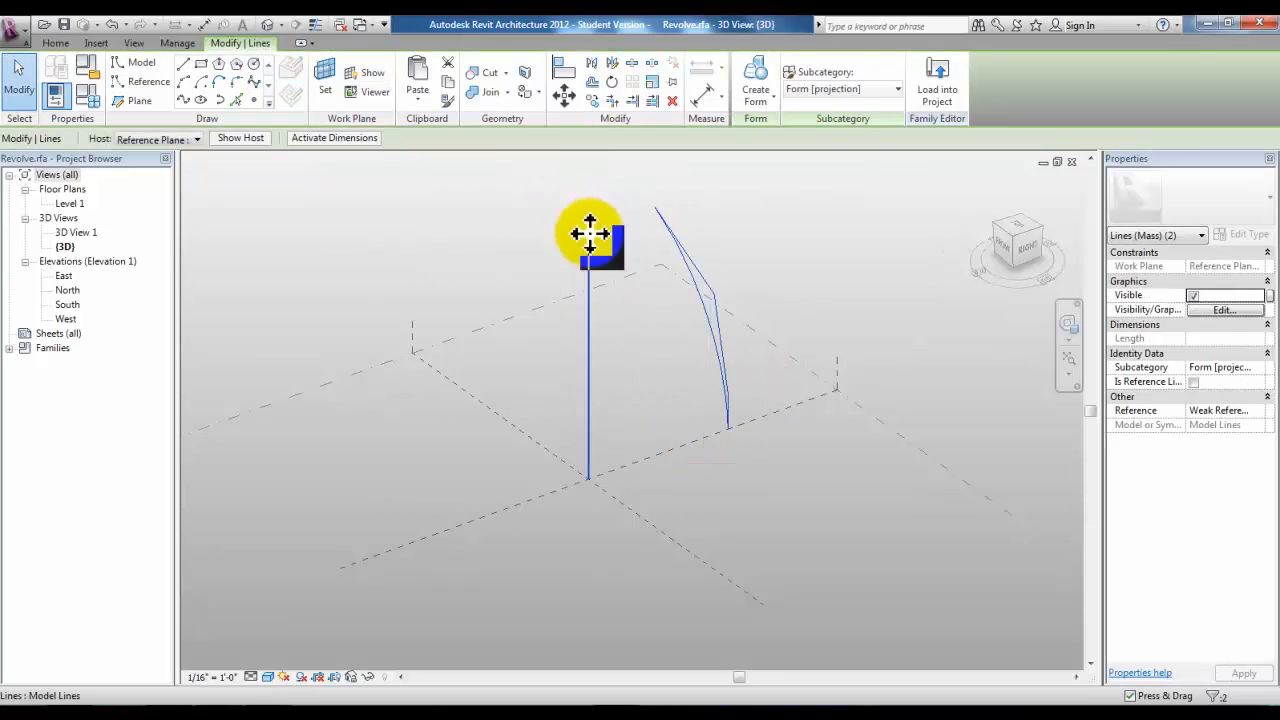
click(754, 105)
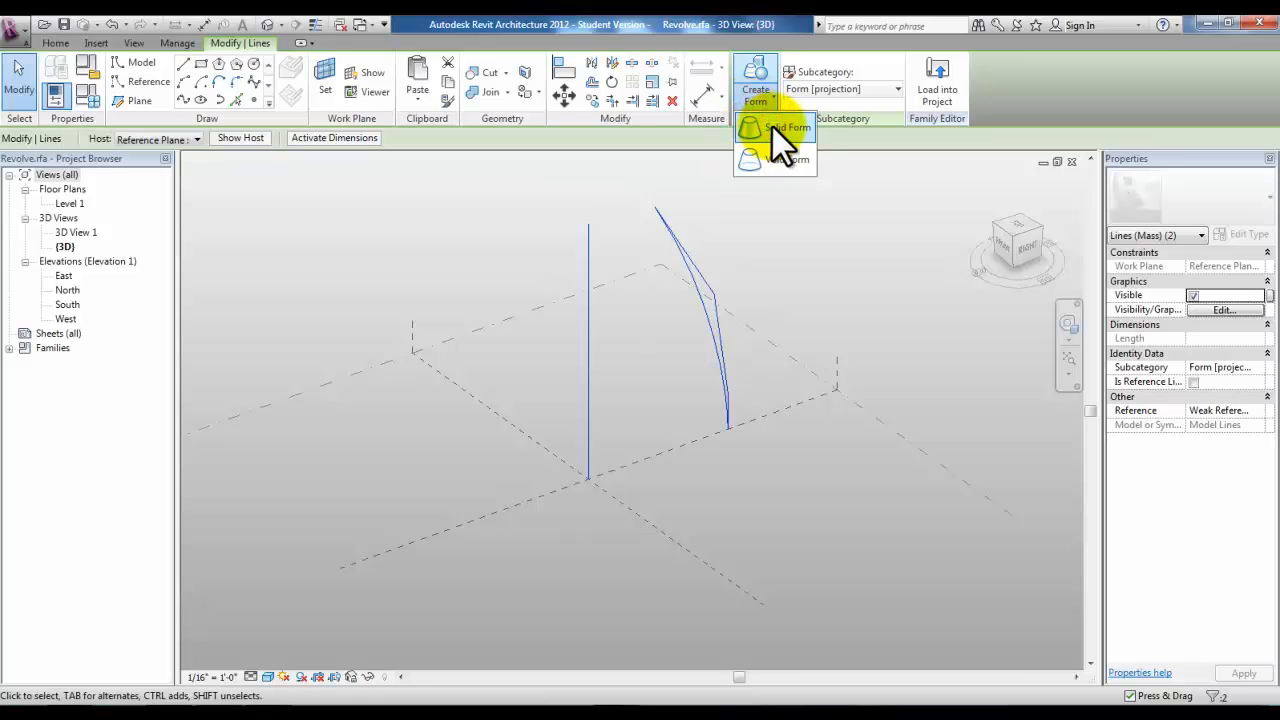
click(771, 125)
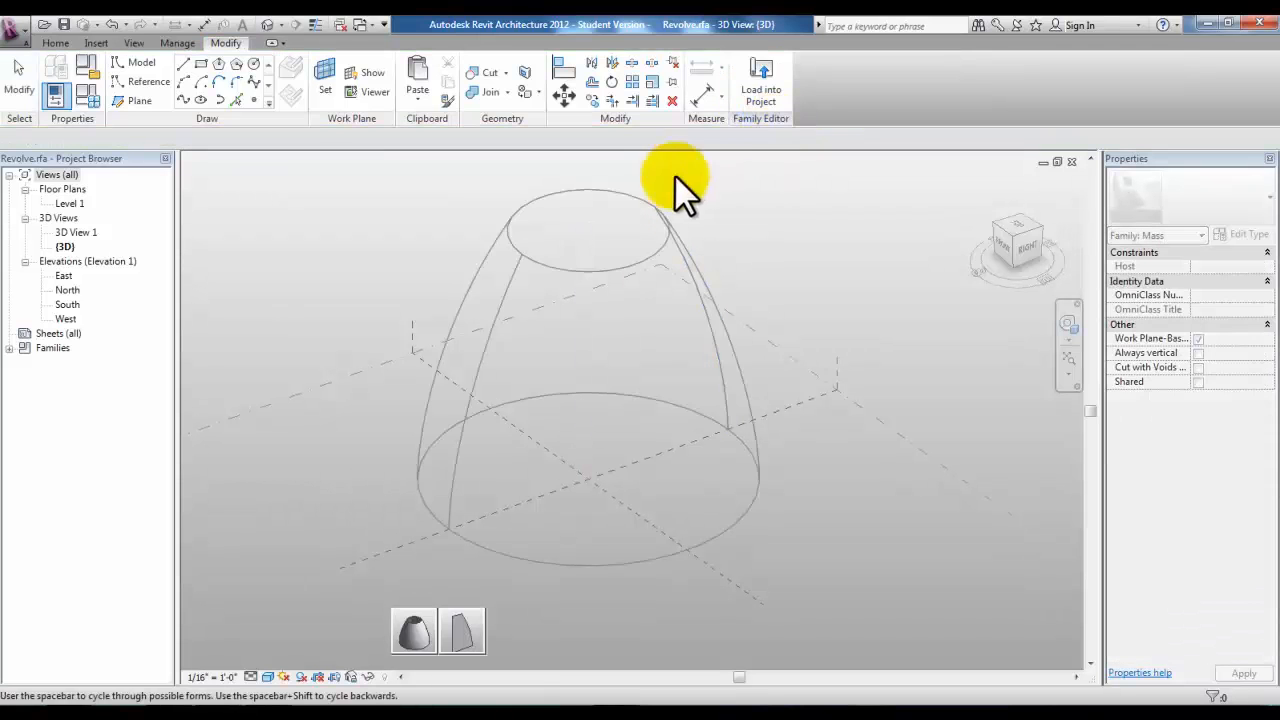
click(461, 636)
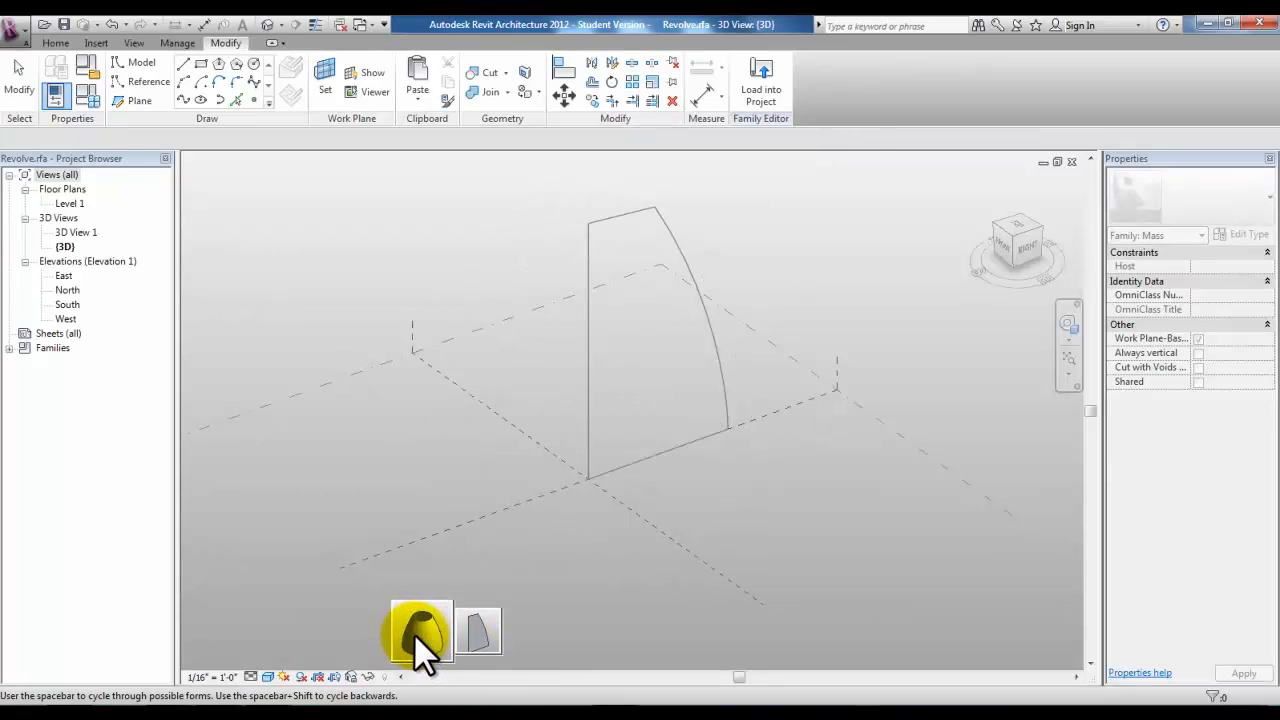
click(416, 636)
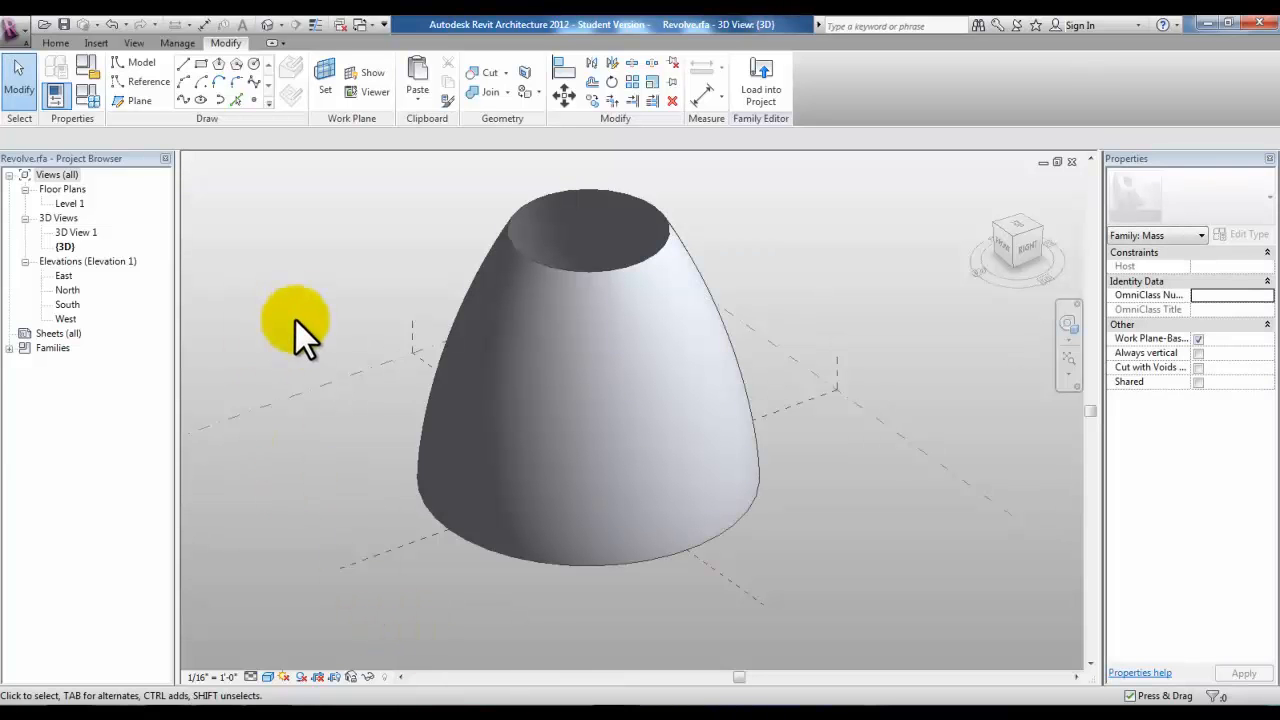
Turn on X-Ray for the revolved form and add a horizontal edge around its upper part
key(Tab)
key(Tab)
key(Tab)
click(565, 280)
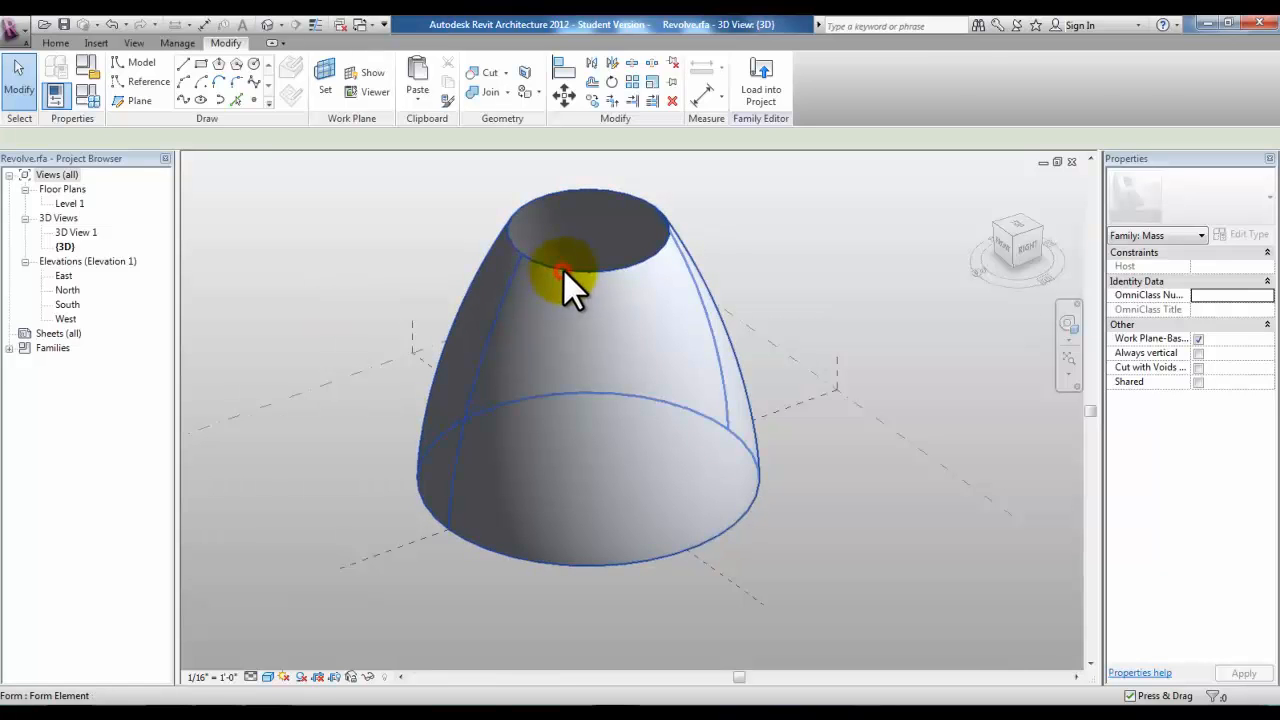
click(876, 94)
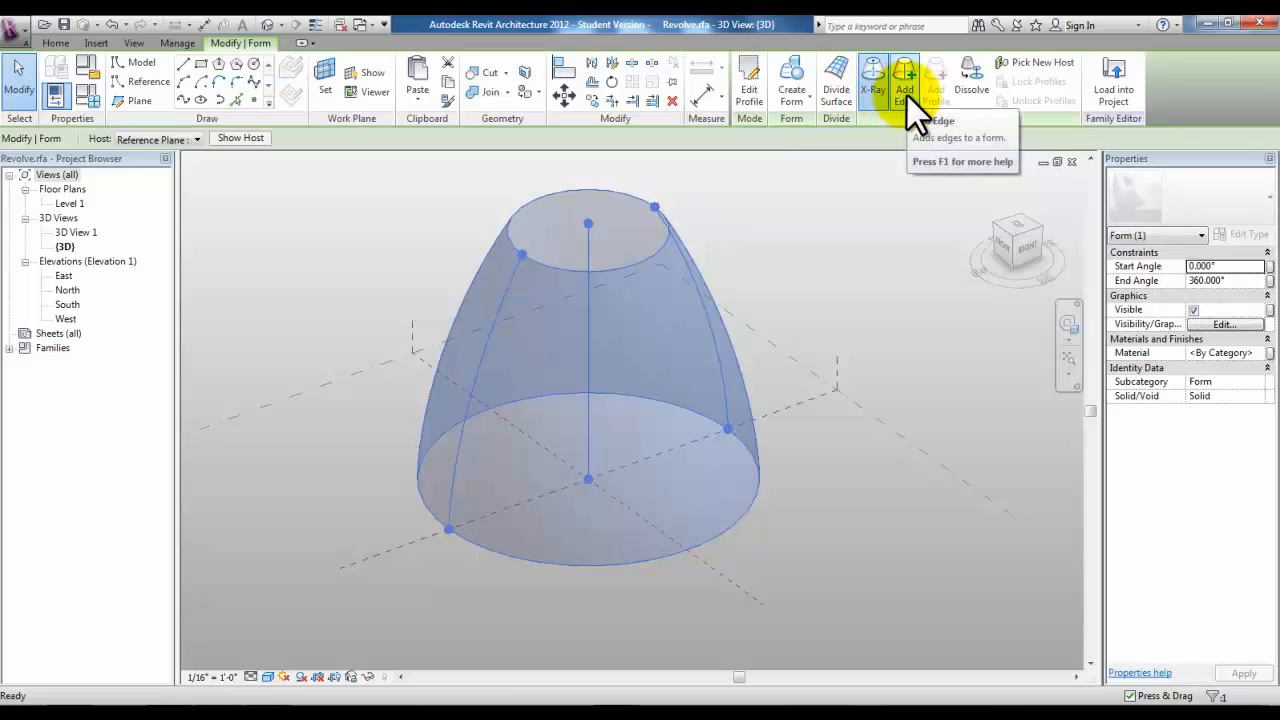
click(906, 94)
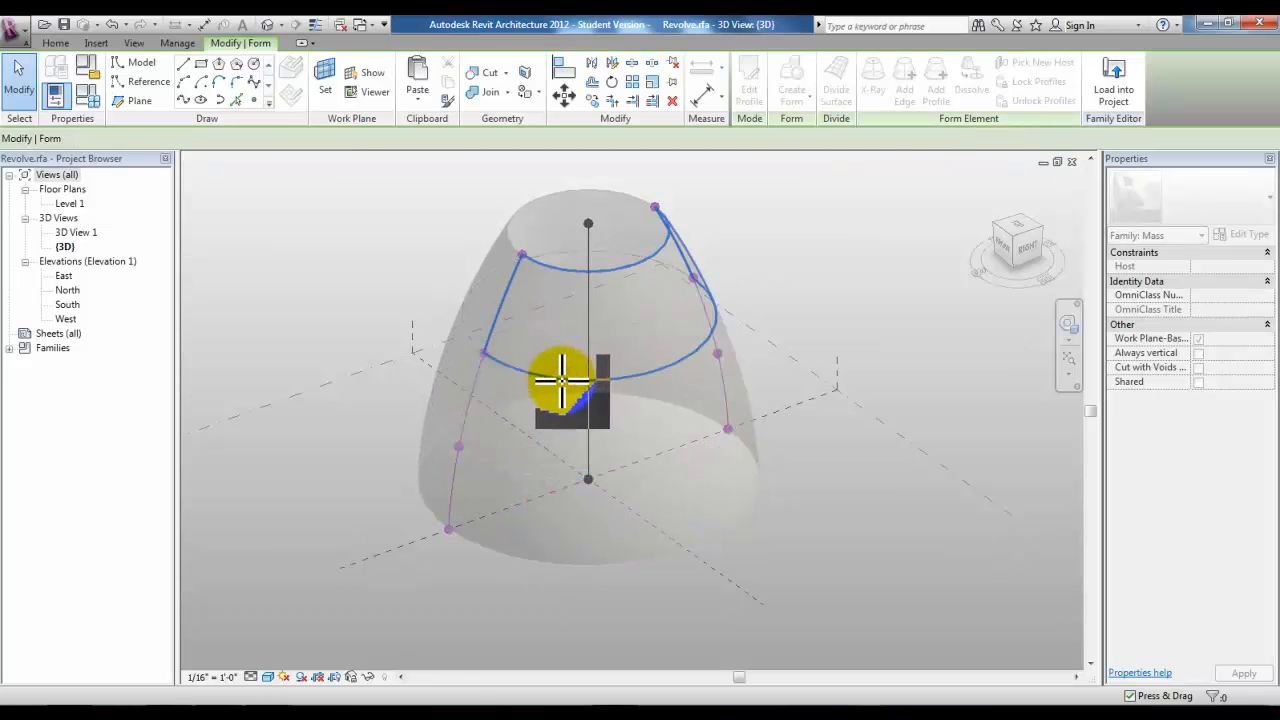
click(564, 376)
key(Escape)
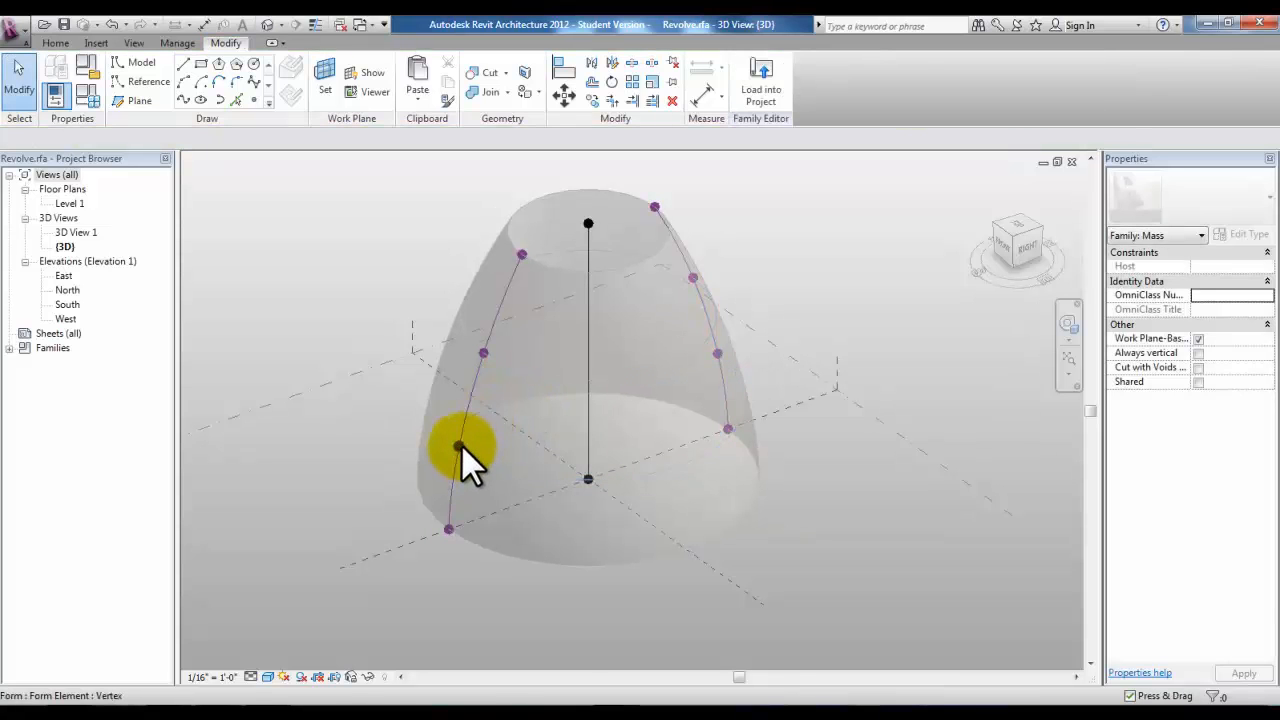
Pull the lower intermediate profile vertex of the revolve inward toward the axis, and save the family
click(460, 446)
drag(429, 455, 447, 462)
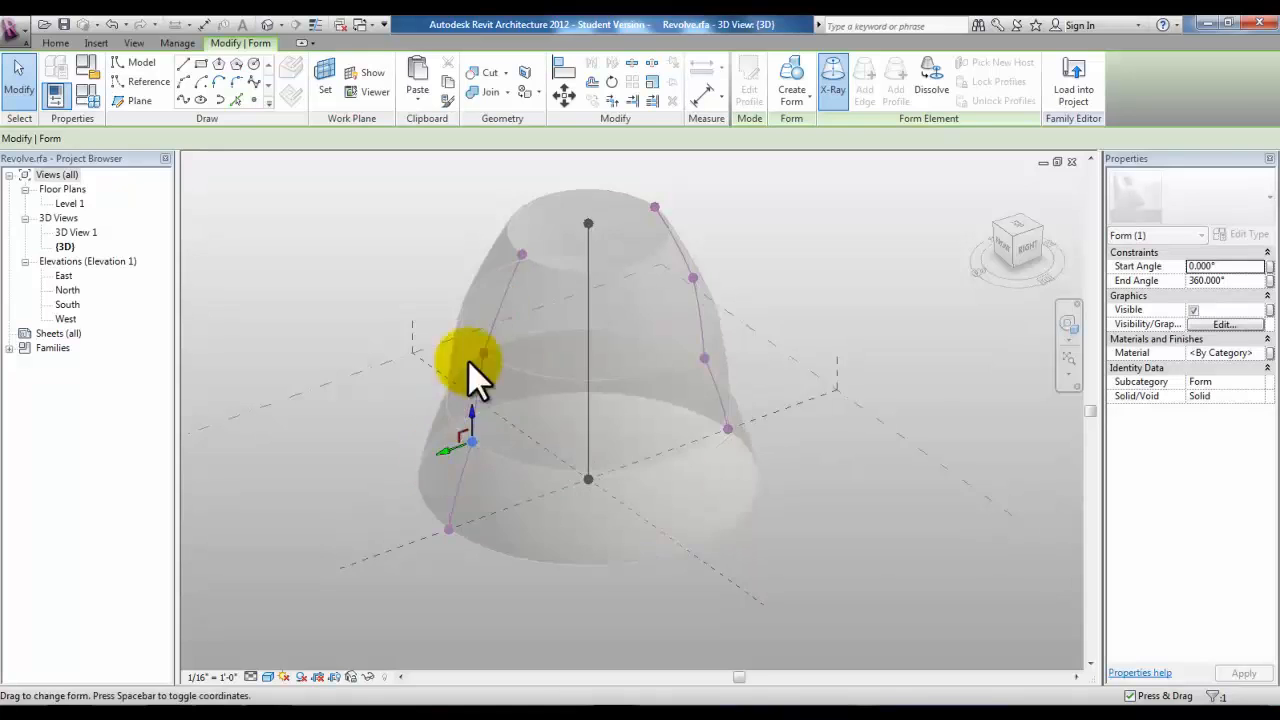
click(729, 200)
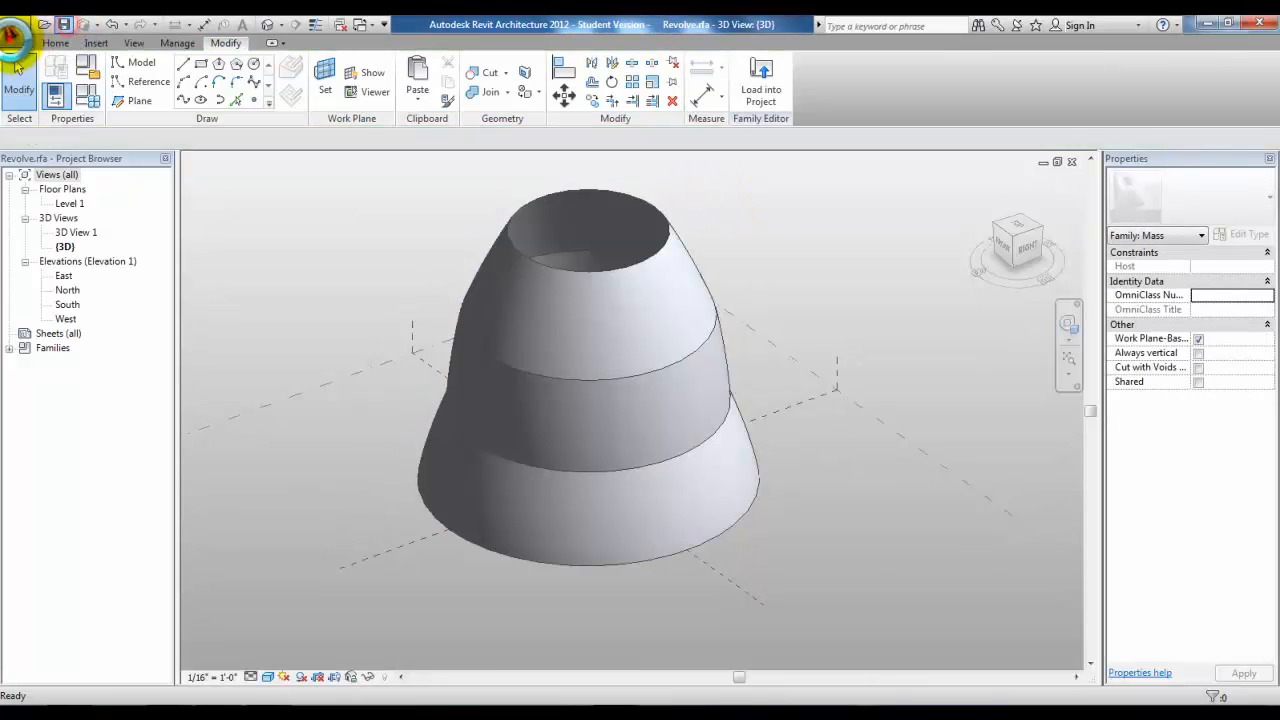
click(12, 32)
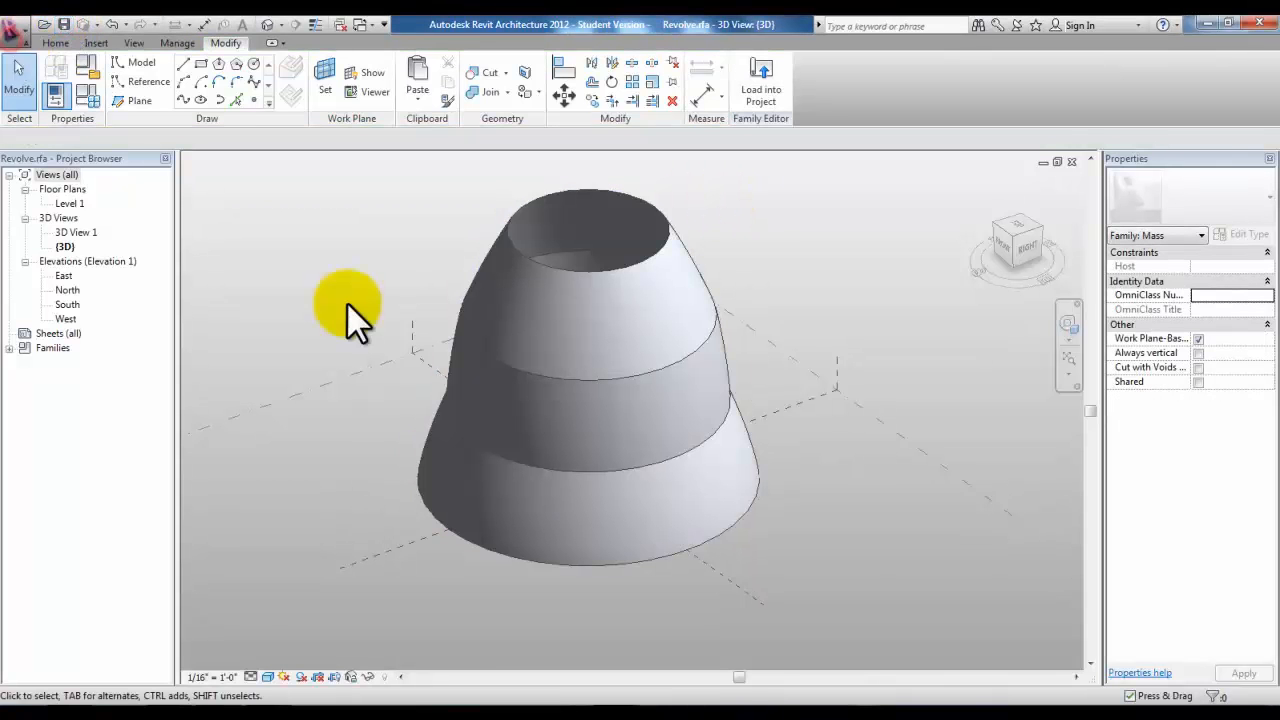
Create a new conceptual mass family from the Mass.rft template and save it as Swept Blend
click(17, 32)
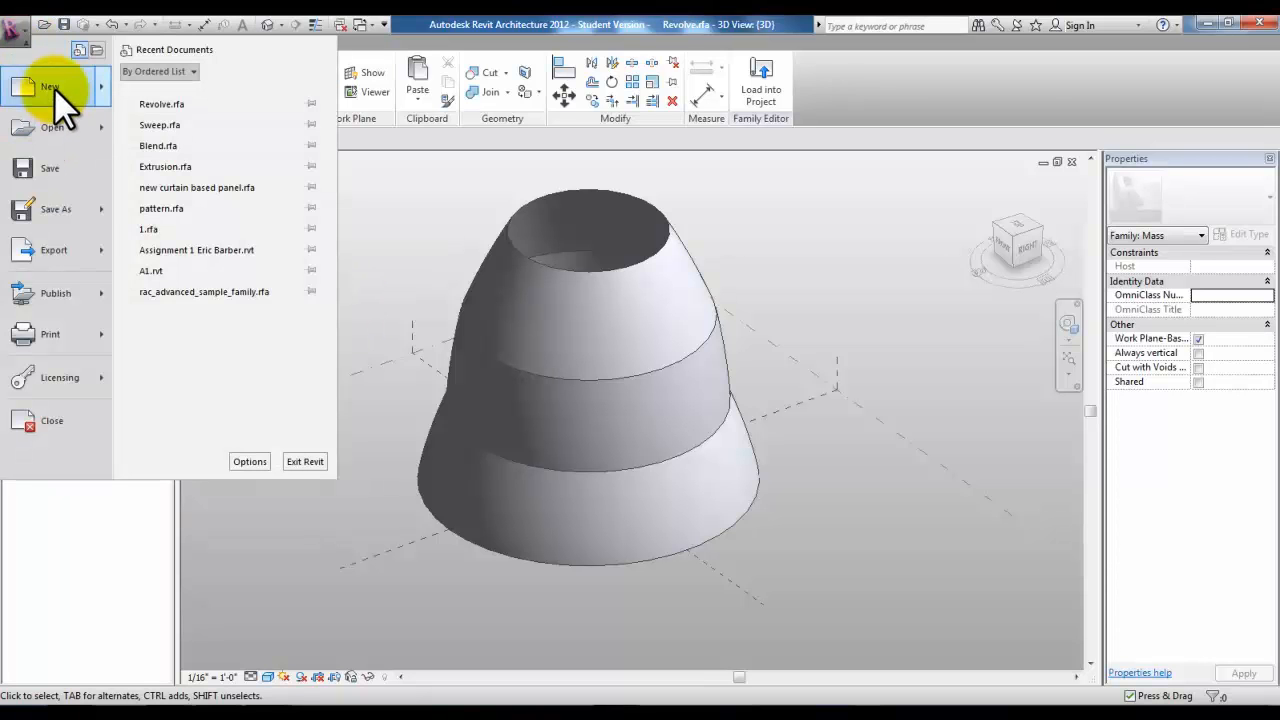
mouse_move(54, 88)
click(195, 198)
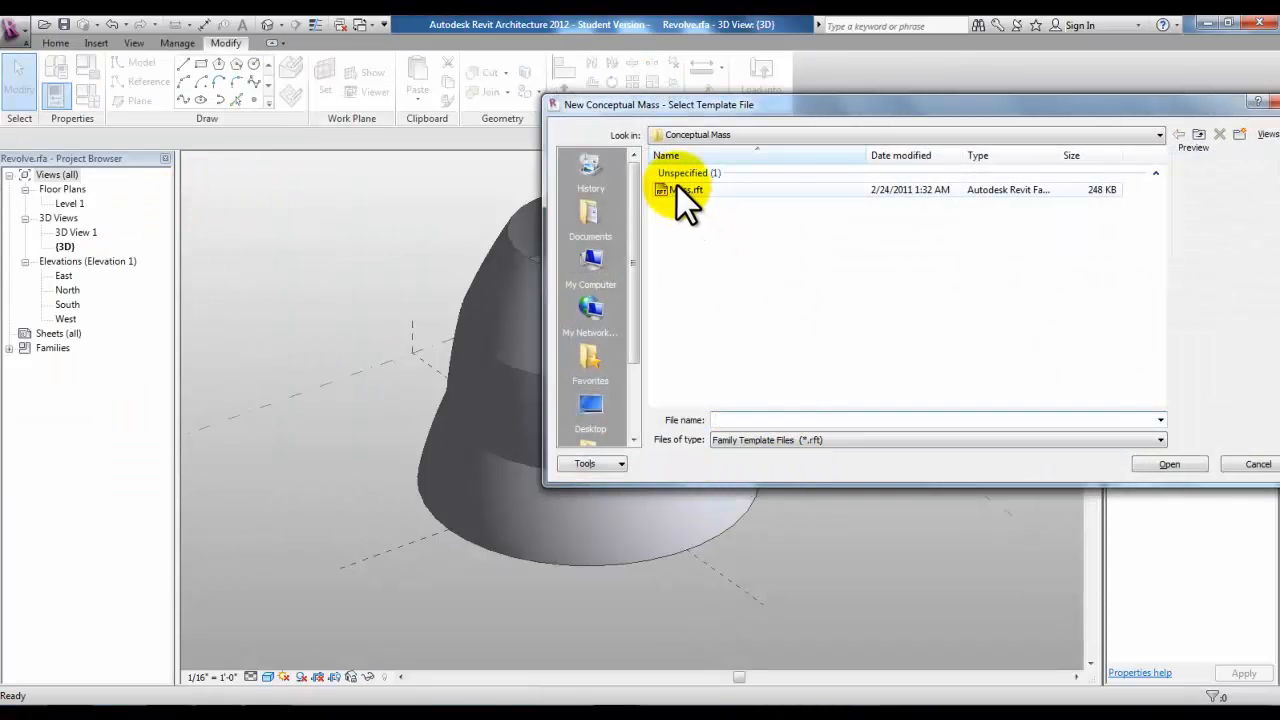
double_click(677, 188)
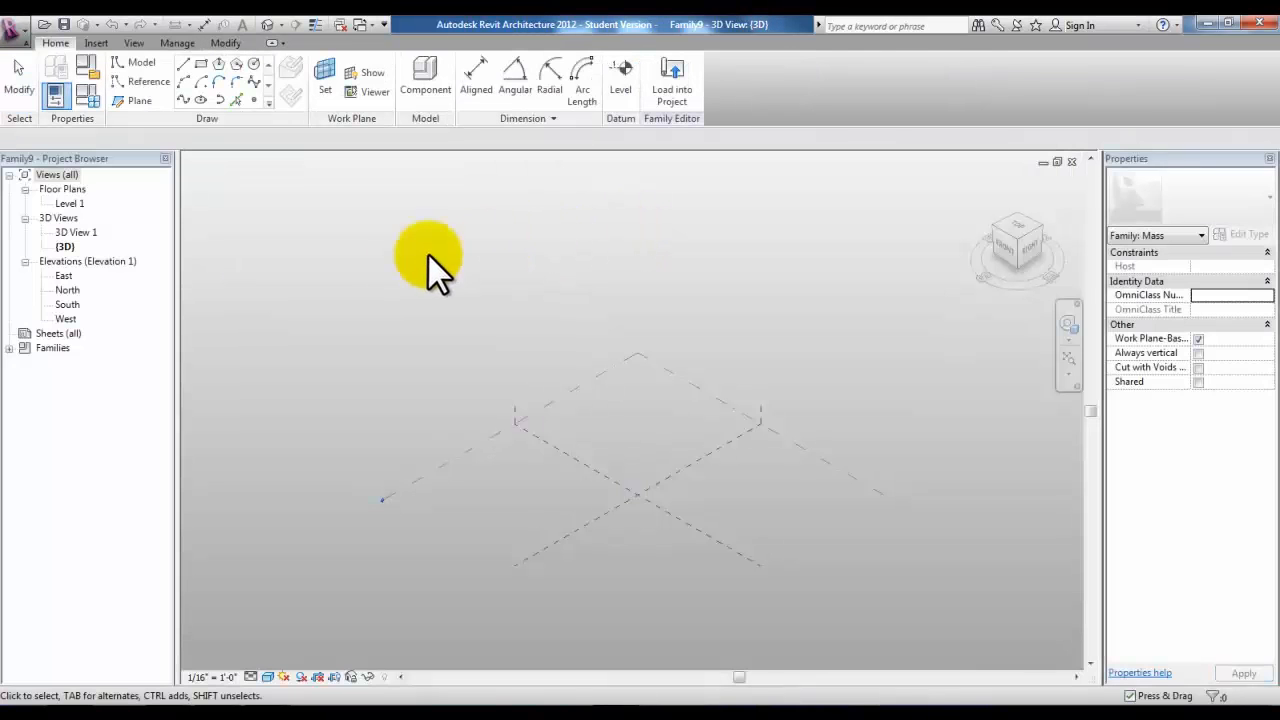
key(ctrl+s)
text(Swept Blend)
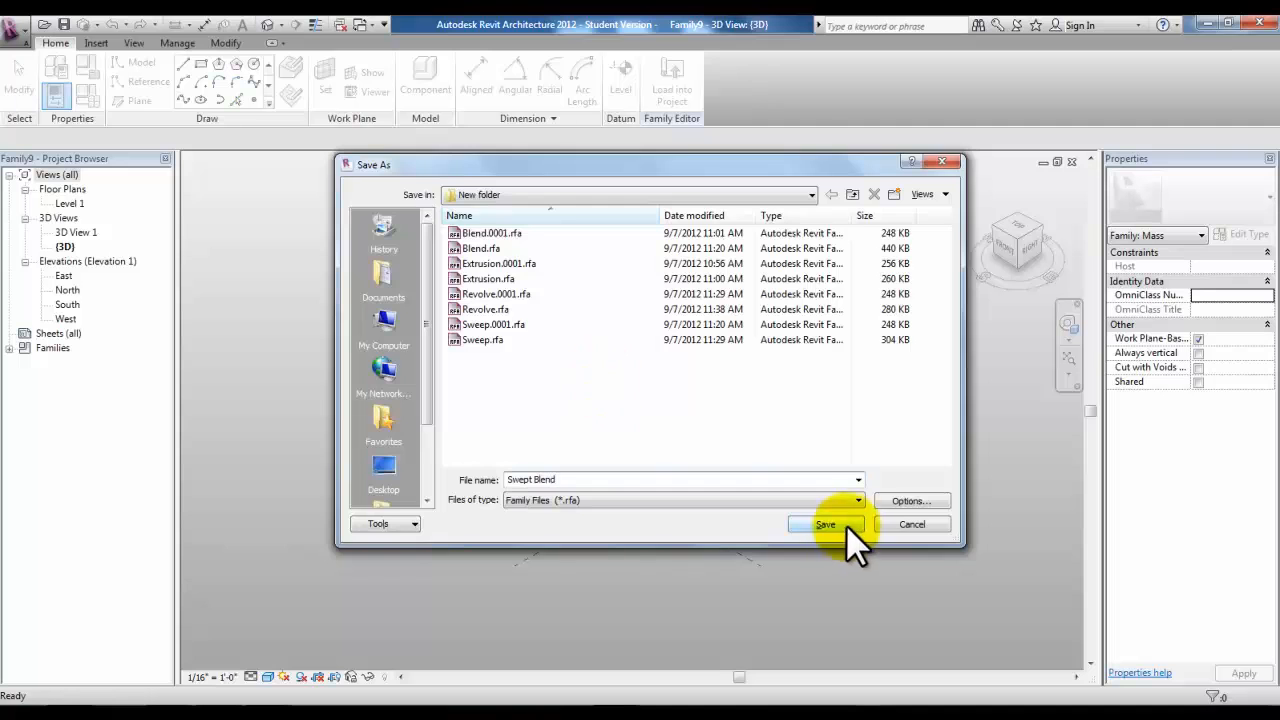
click(846, 527)
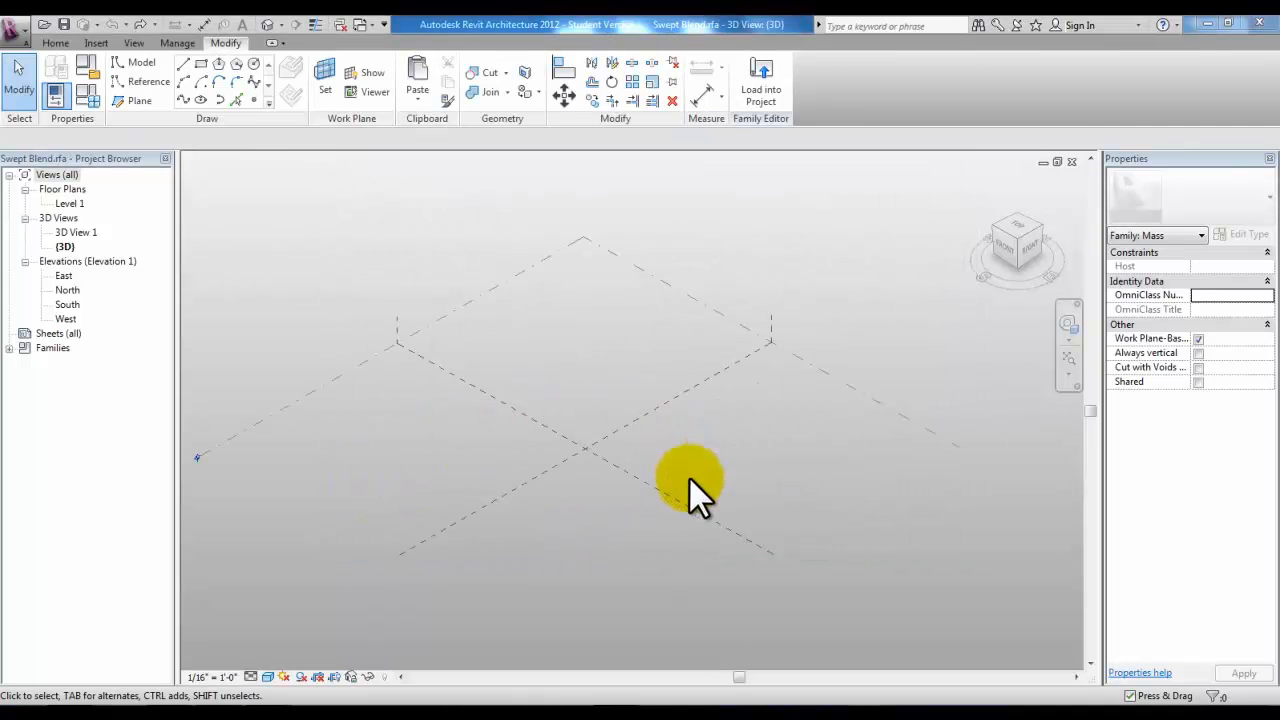
Draw a straight path line about 220' long on Level 1, parallel to a center reference plane
scroll(701, 437, up, 1)
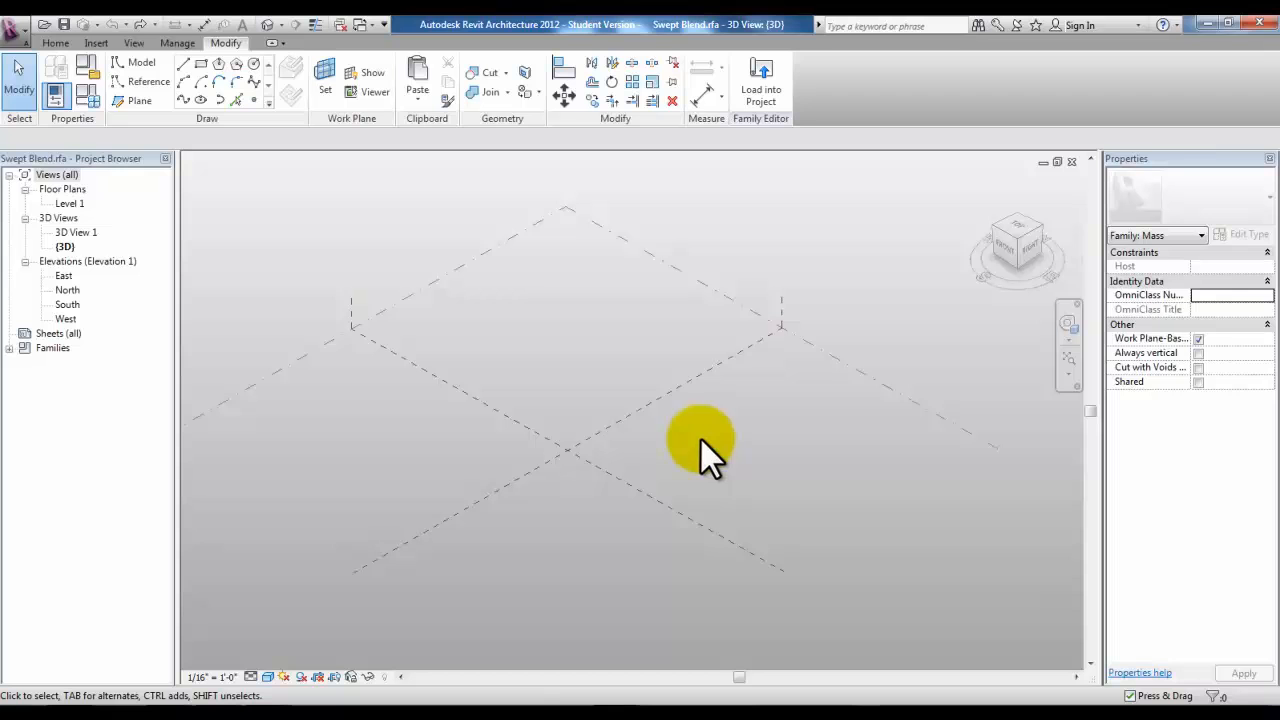
click(409, 298)
click(183, 64)
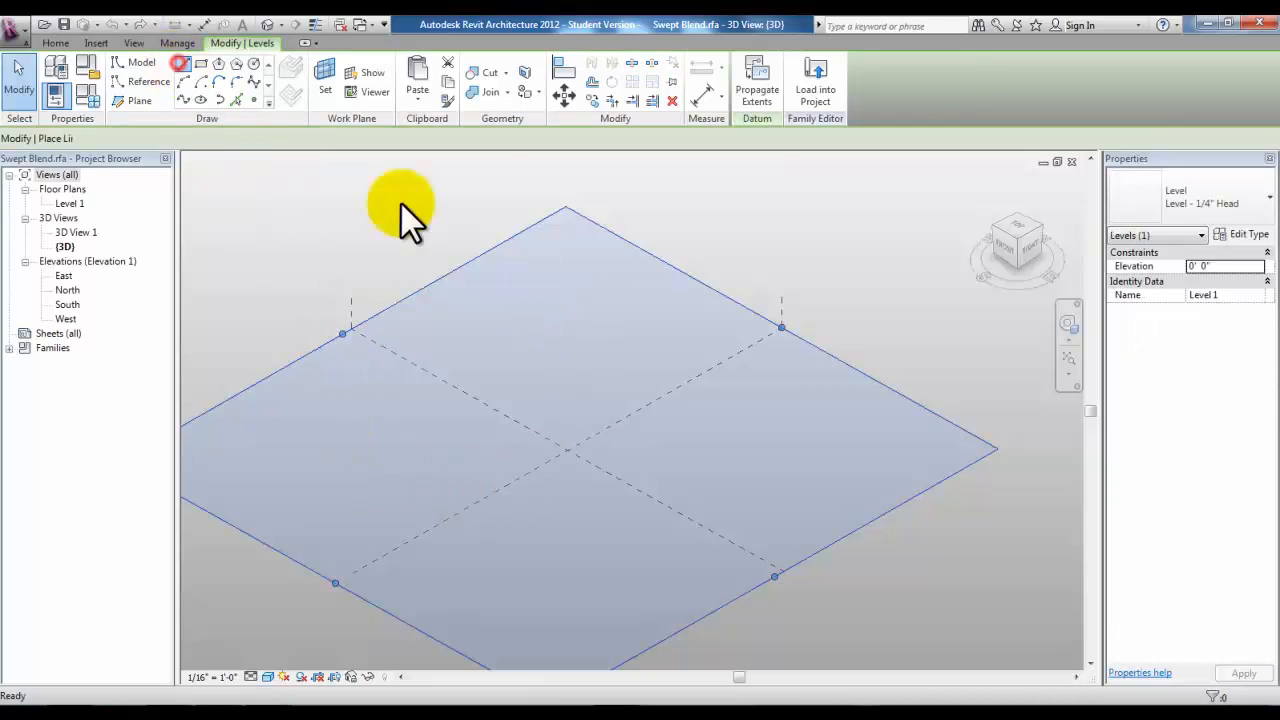
click(480, 327)
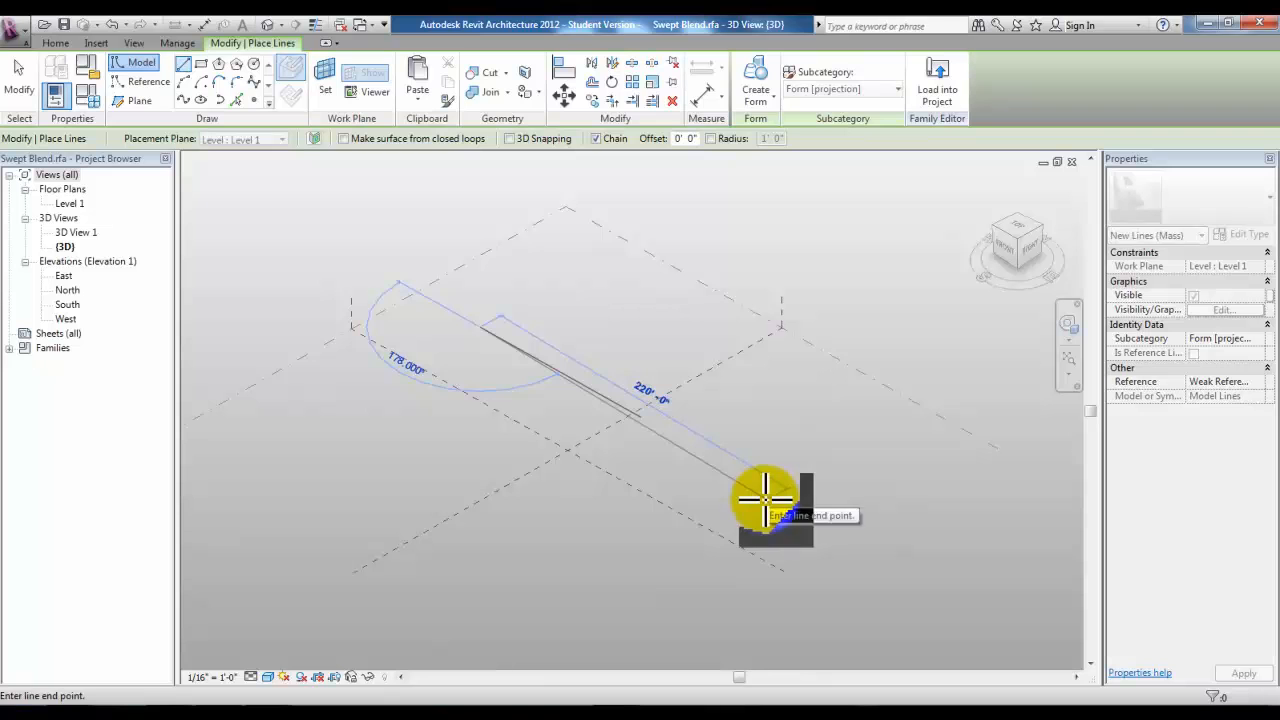
click(766, 500)
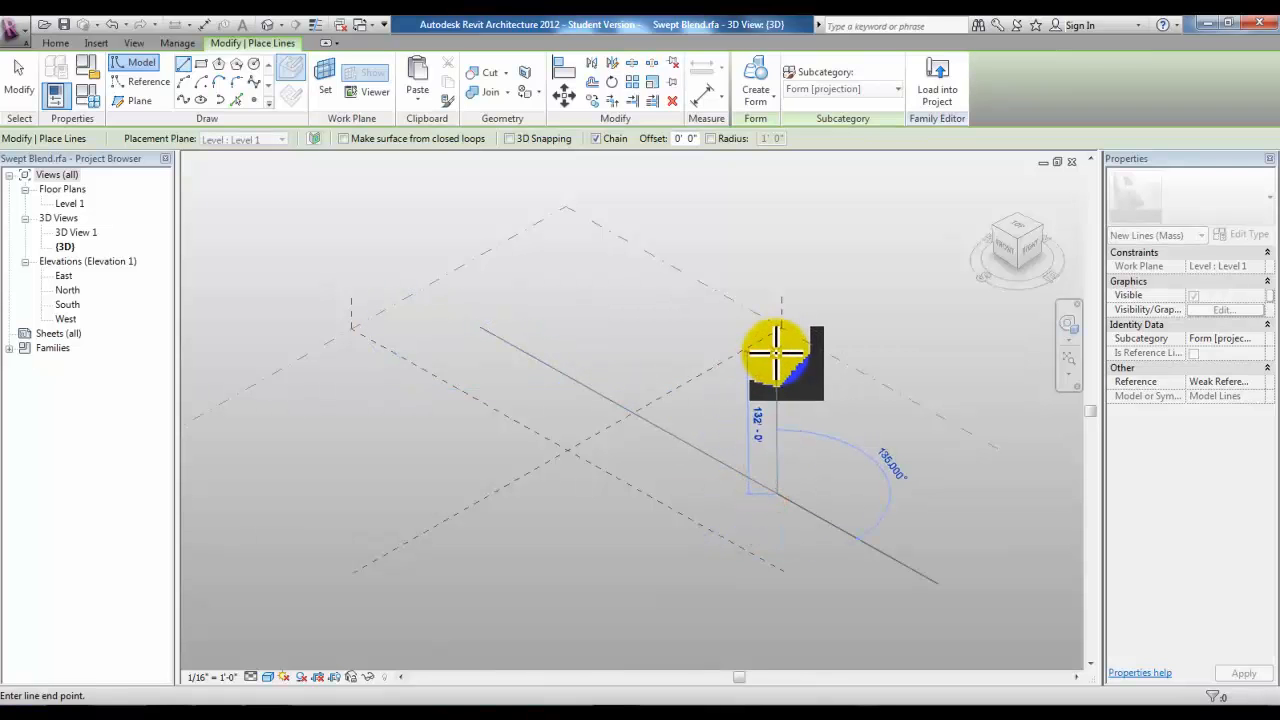
key(Escape)
key(Escape)
Place three reference points on the path line: one at each end and one near its middle
scroll(775, 420, up, 3)
mouse_move(778, 444)
middle_down()
mouse_move(937, 486)
mouse_move(938, 471)
middle_up()
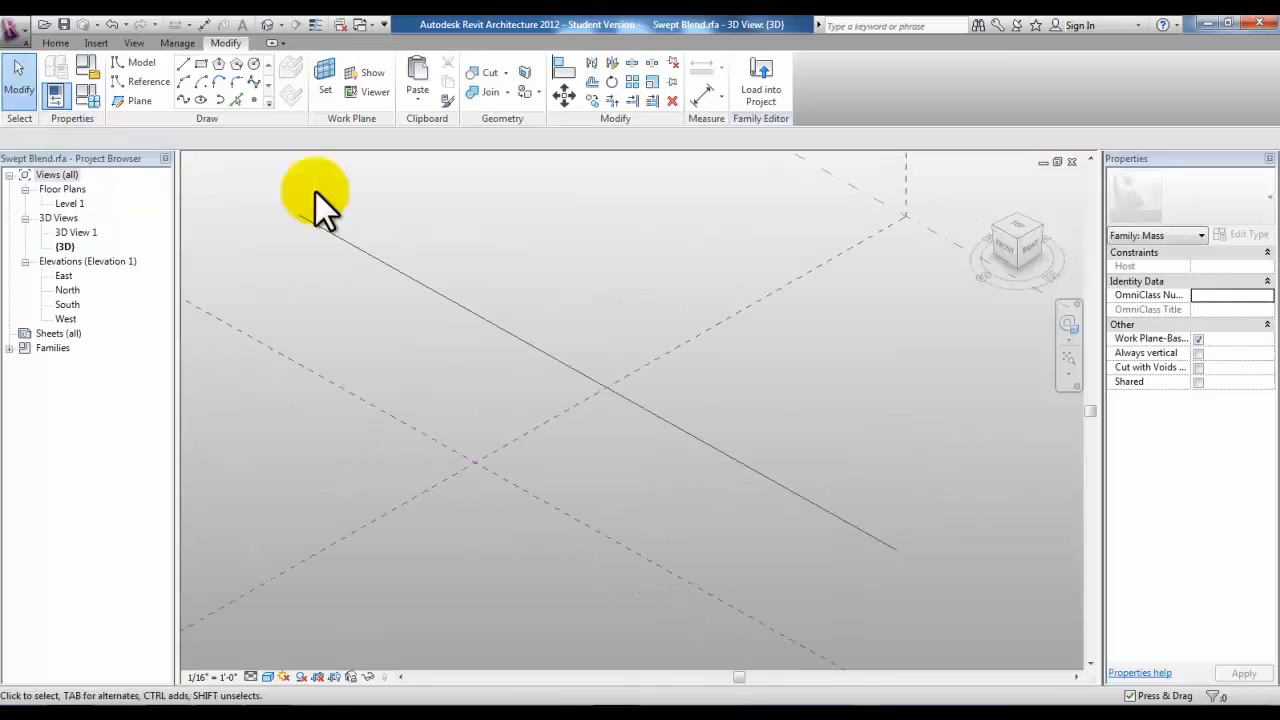
click(255, 105)
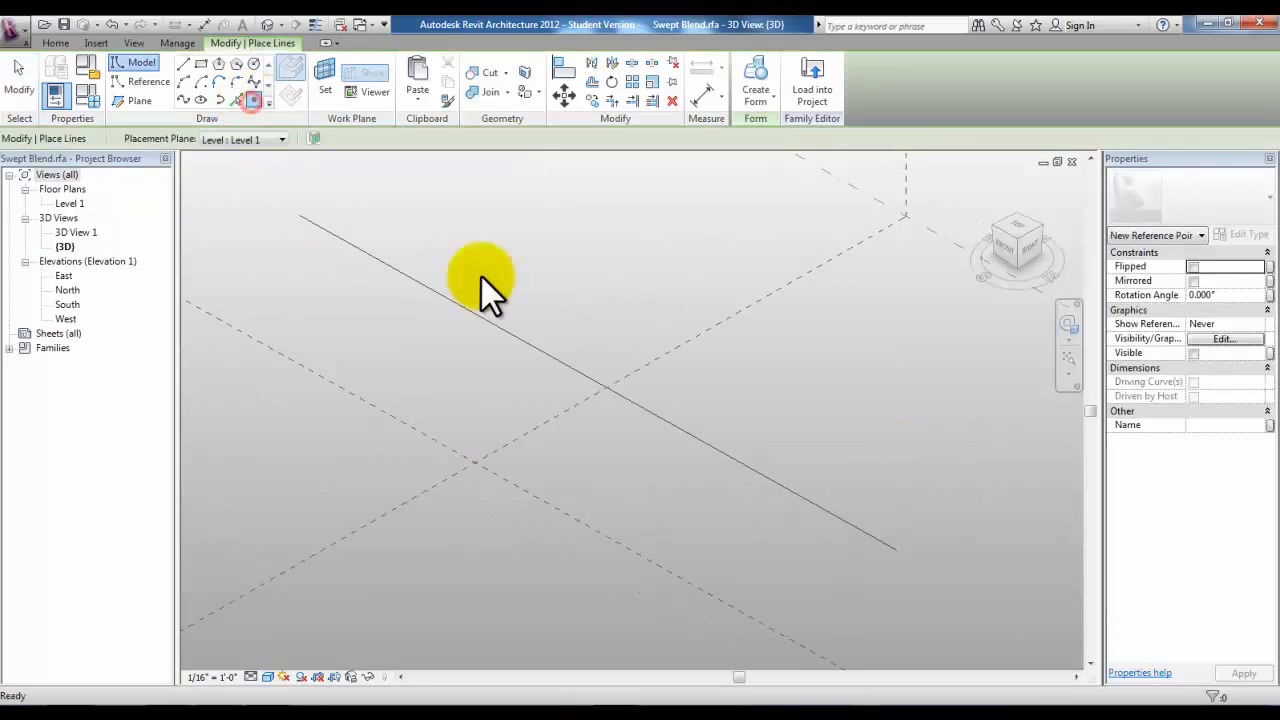
click(898, 550)
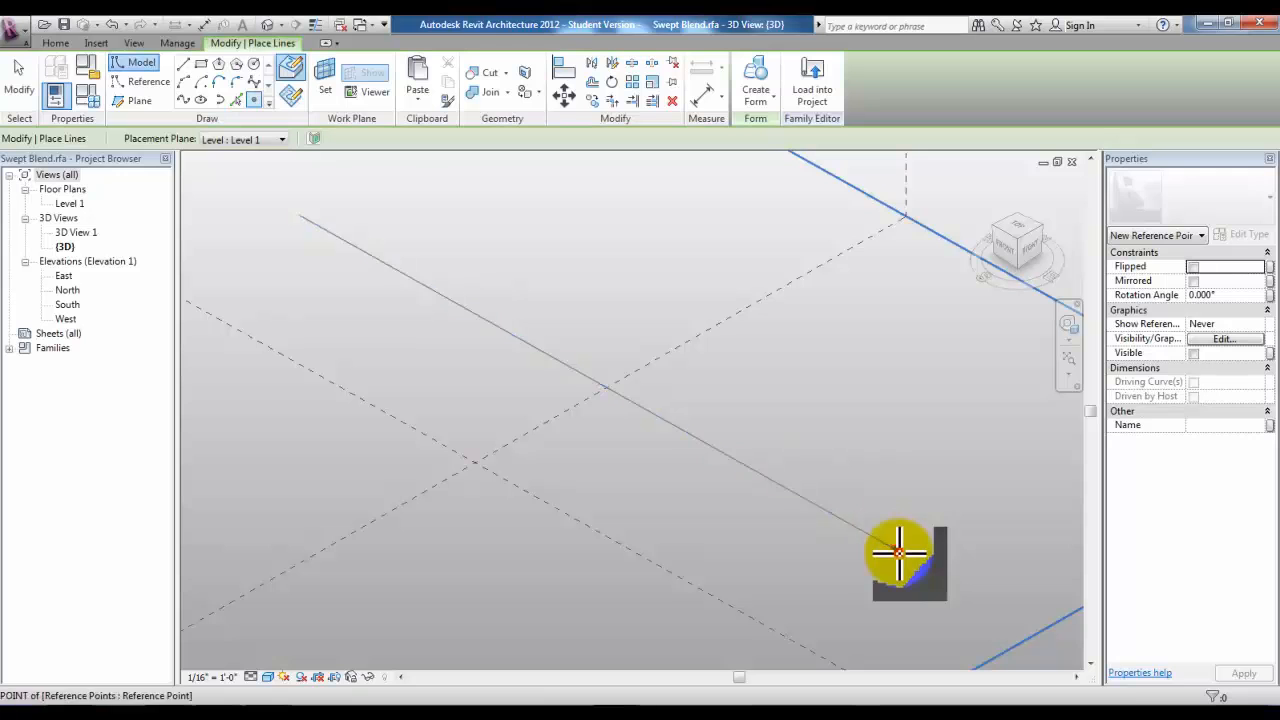
click(553, 357)
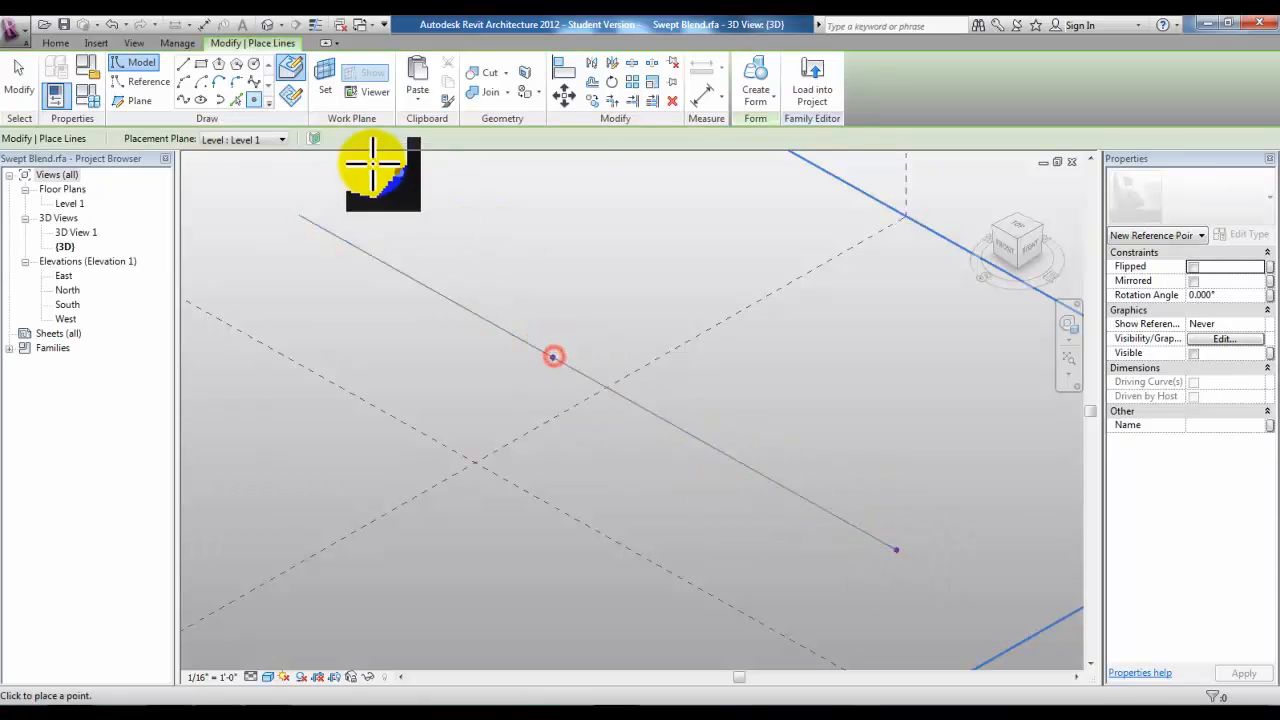
click(300, 215)
key(Escape)
key(Escape)
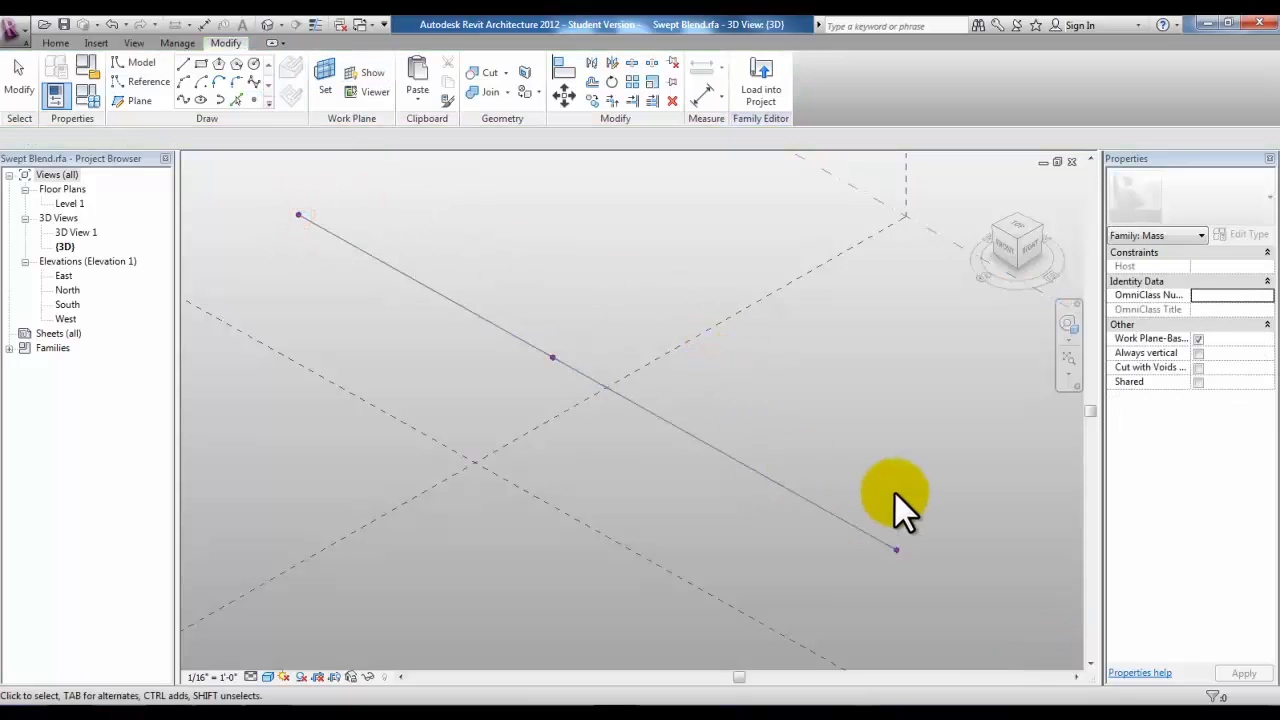
Draw a horizontal base line about 25'-6" long on the work plane of the path's front end reference point, starting at that point
click(896, 552)
scroll(895, 553, up, 1)
middle_drag(895, 553, 760, 524)
click(184, 64)
click(760, 516)
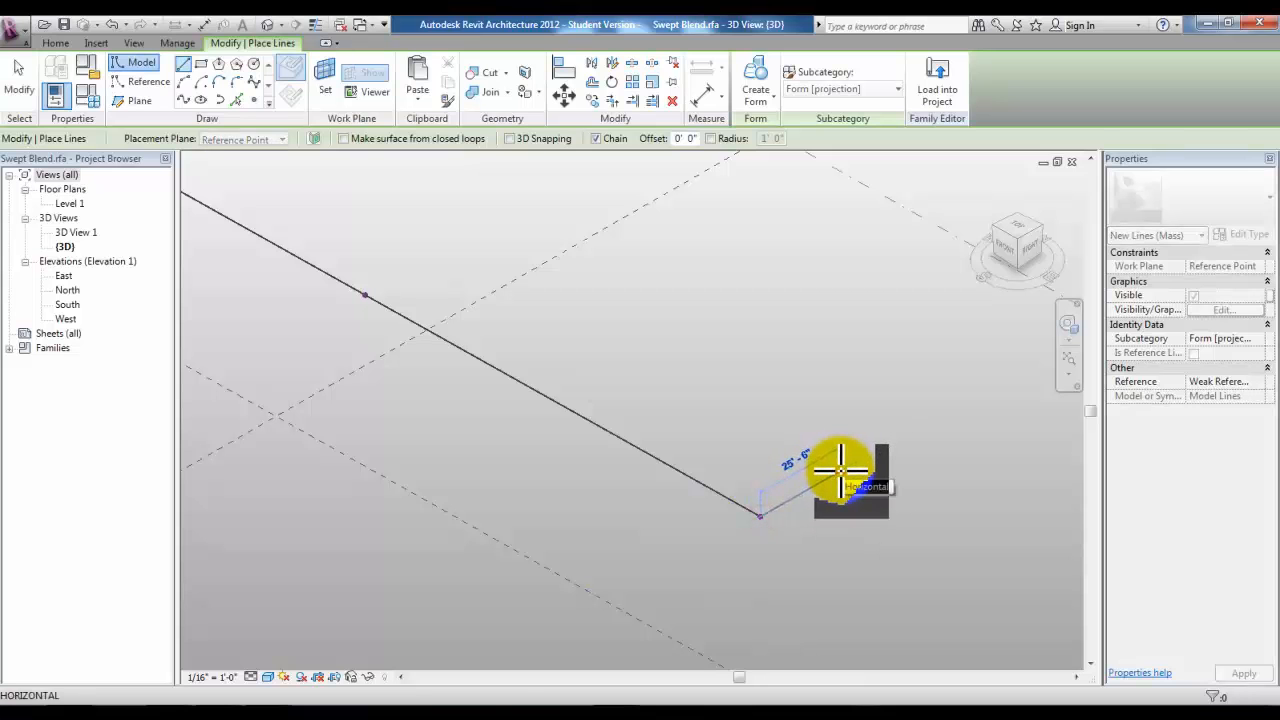
click(840, 468)
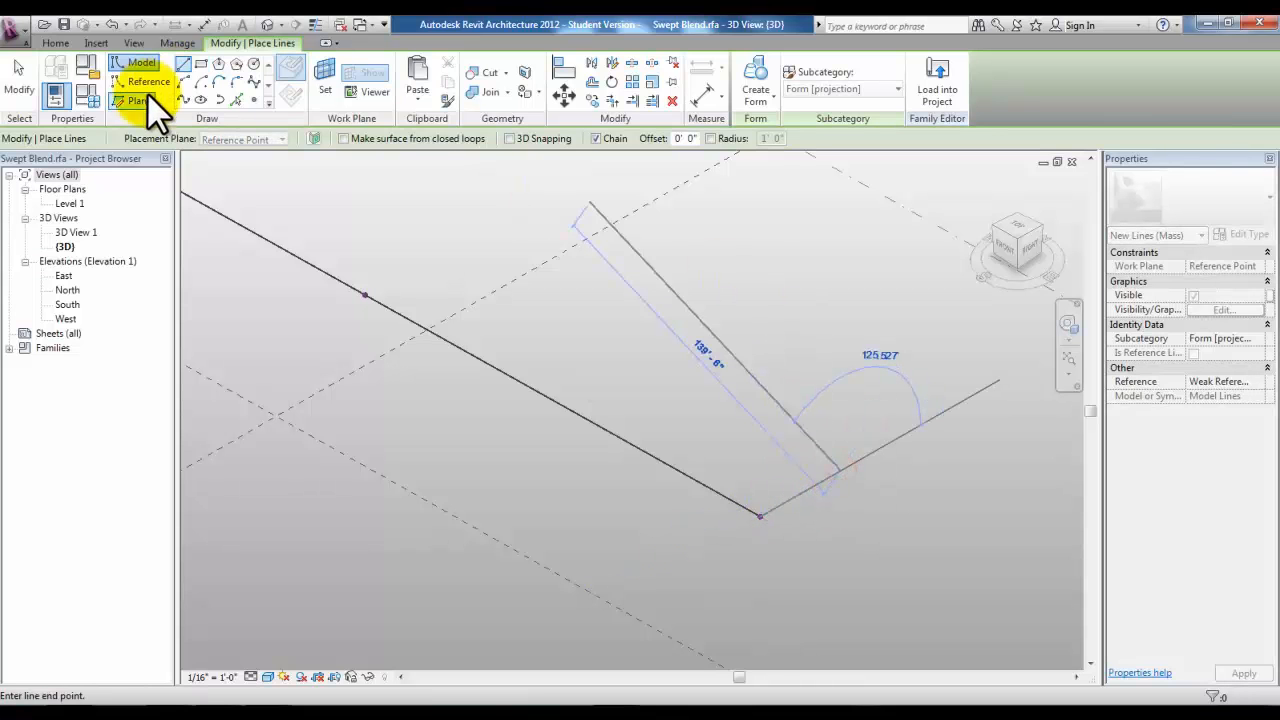
Close the end profile with an arc of about 13' radius joining both ends of its base line
click(183, 81)
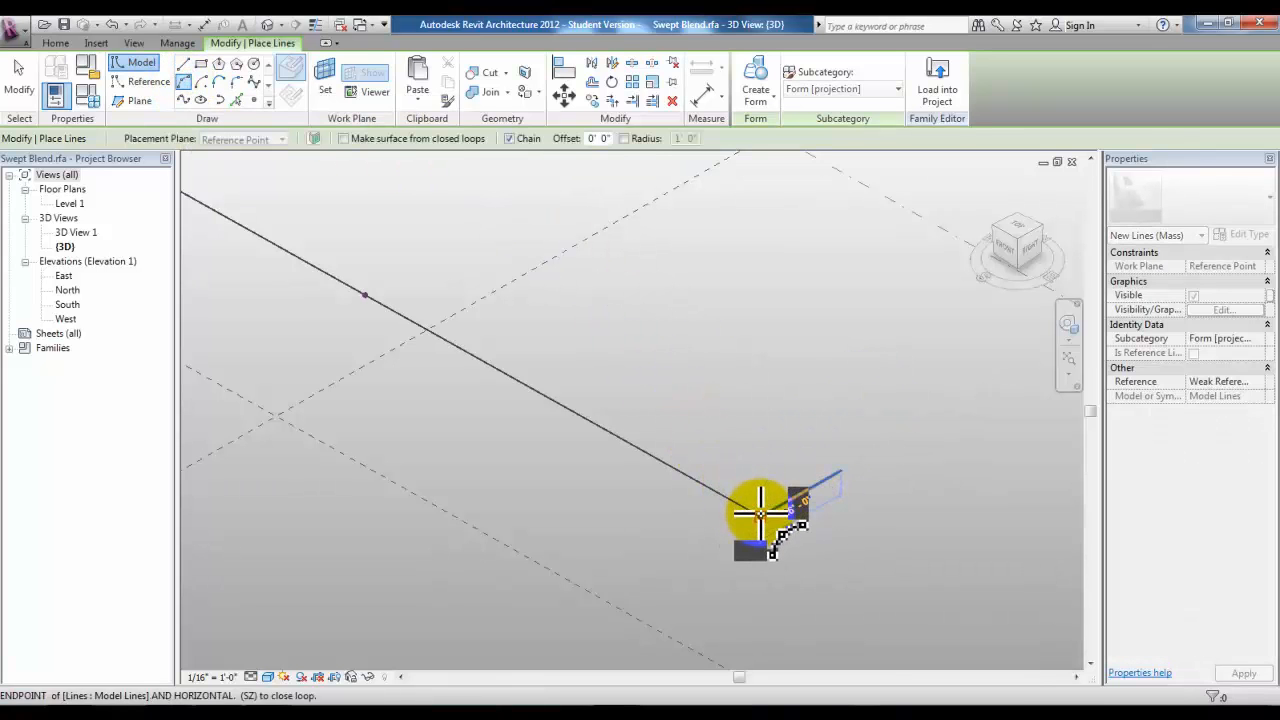
click(768, 470)
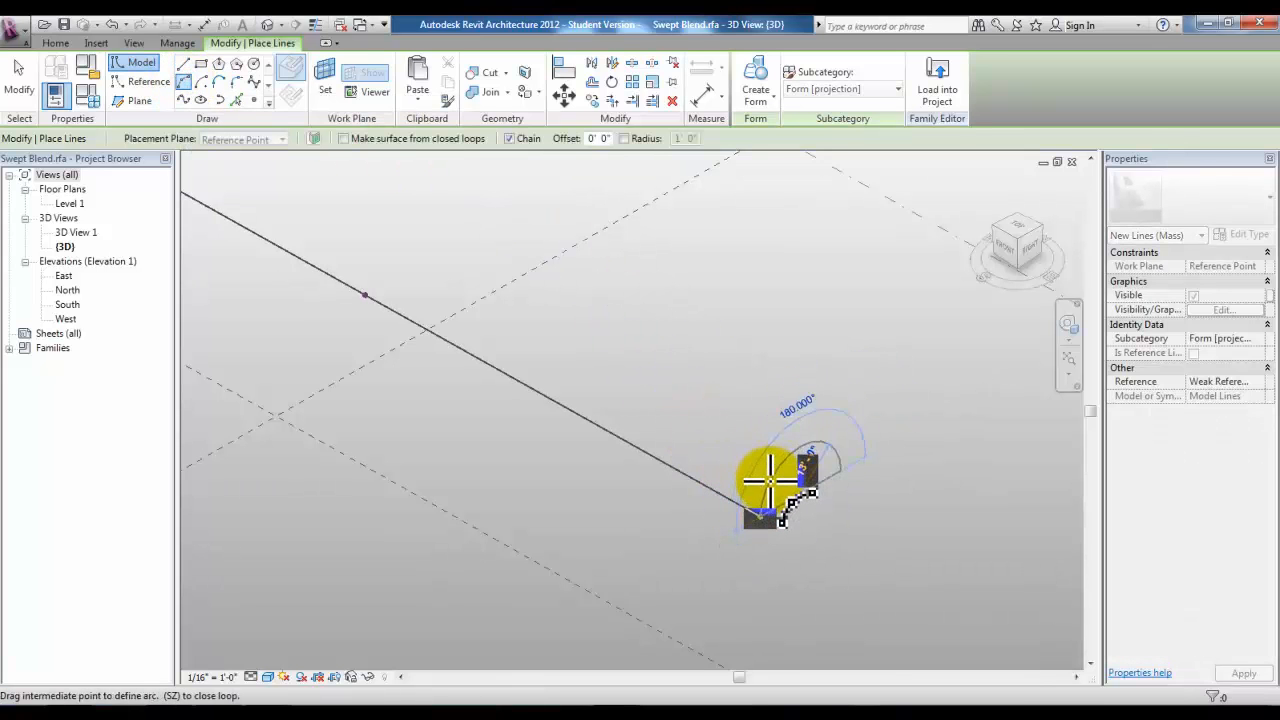
click(770, 481)
scroll(641, 362, down, 1)
middle_drag(594, 364, 674, 420)
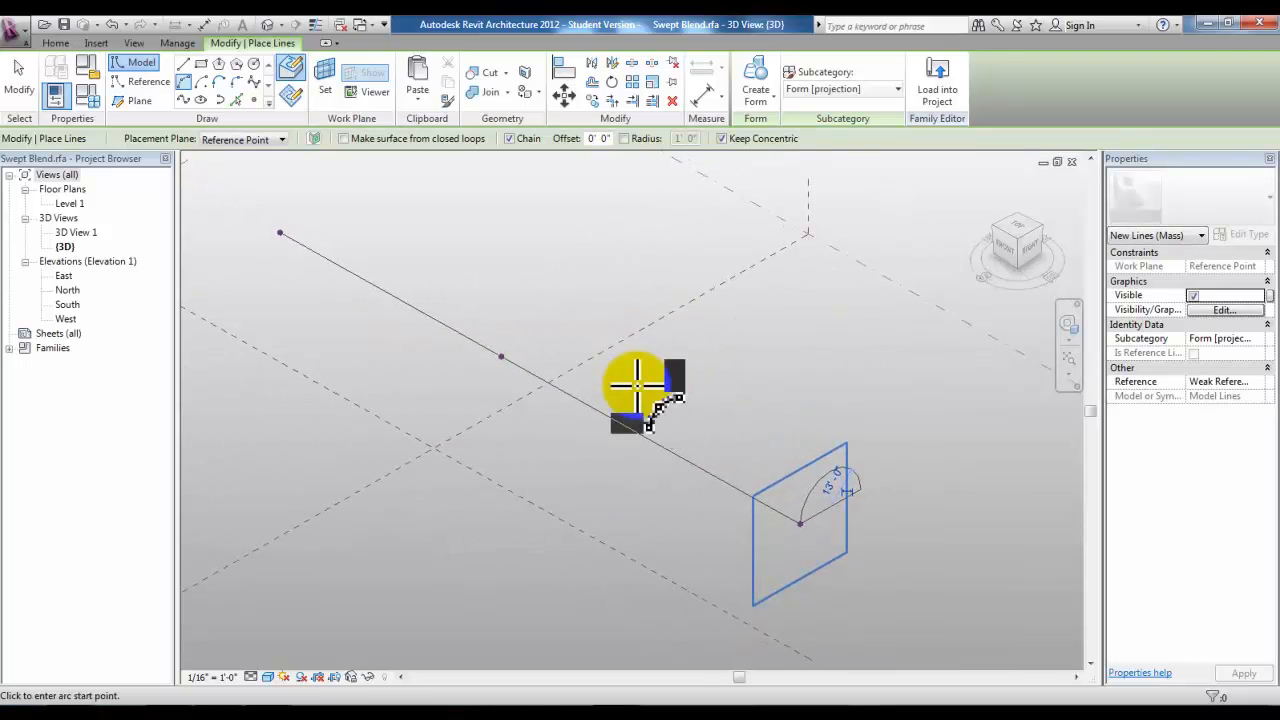
key(Escape)
key(Escape)
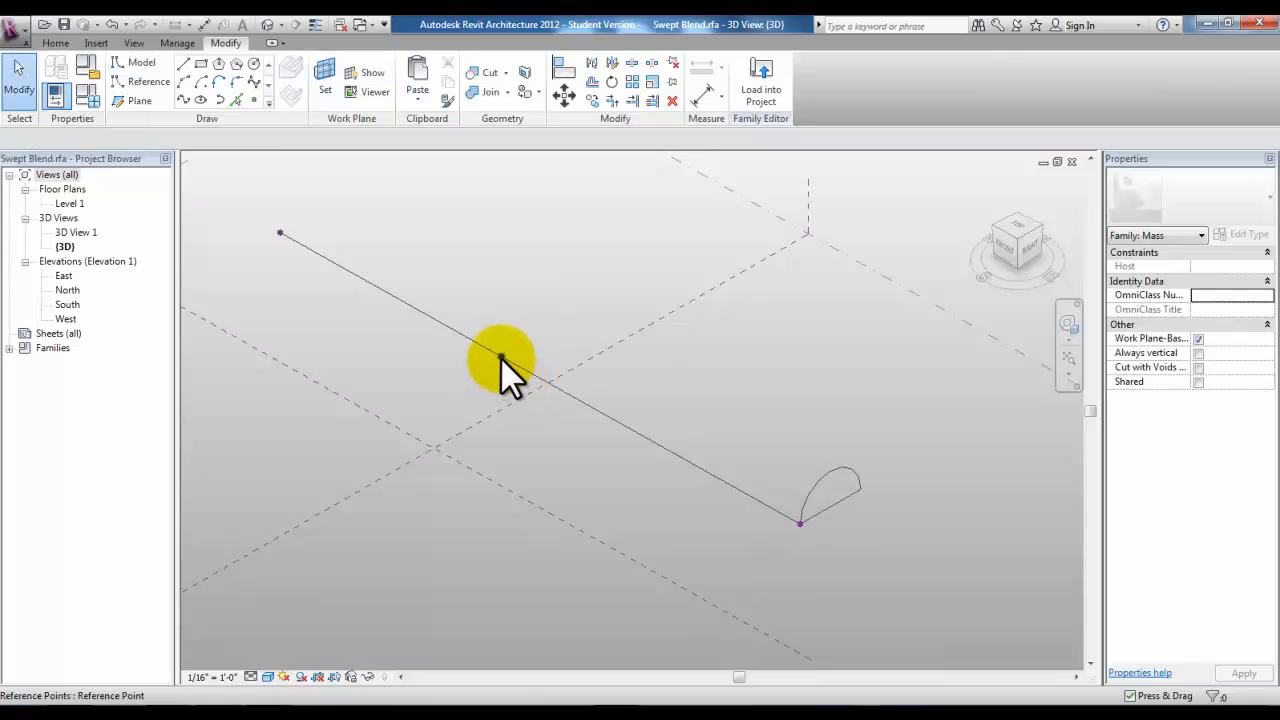
Draw a closed profile on the middle reference point's work plane, using a horizontal base line and a spline arched above it
click(502, 358)
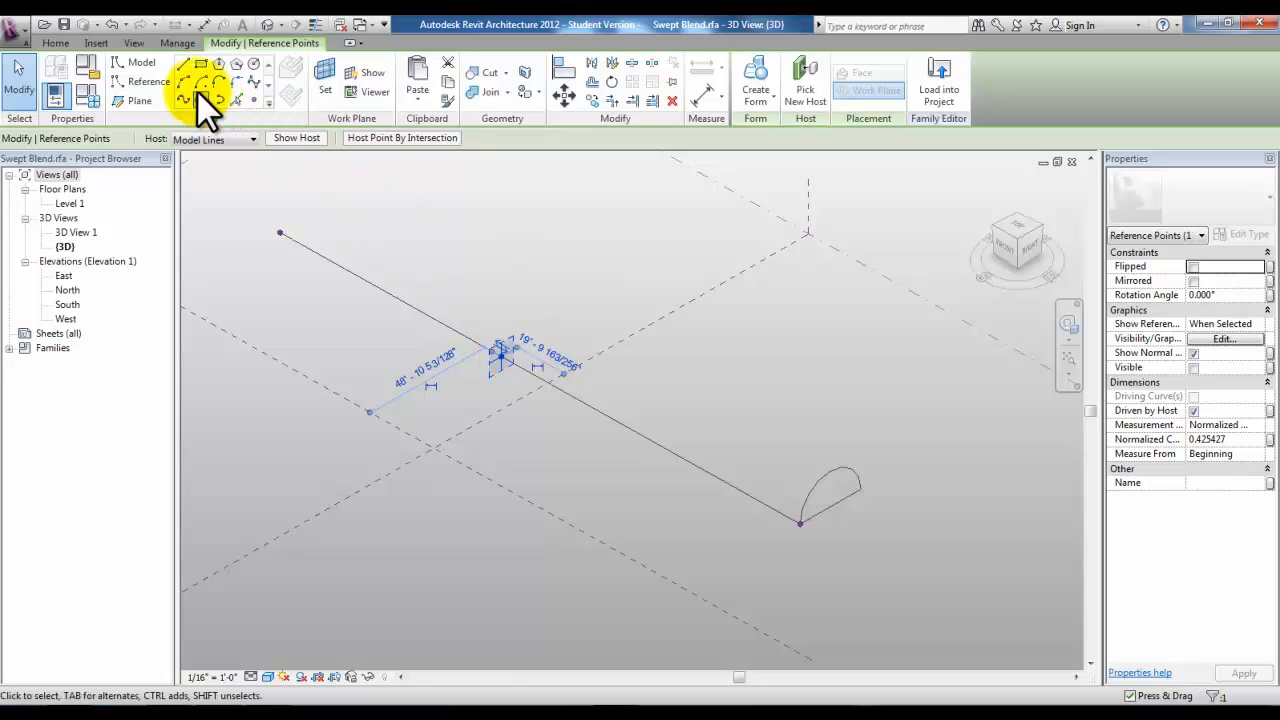
click(184, 62)
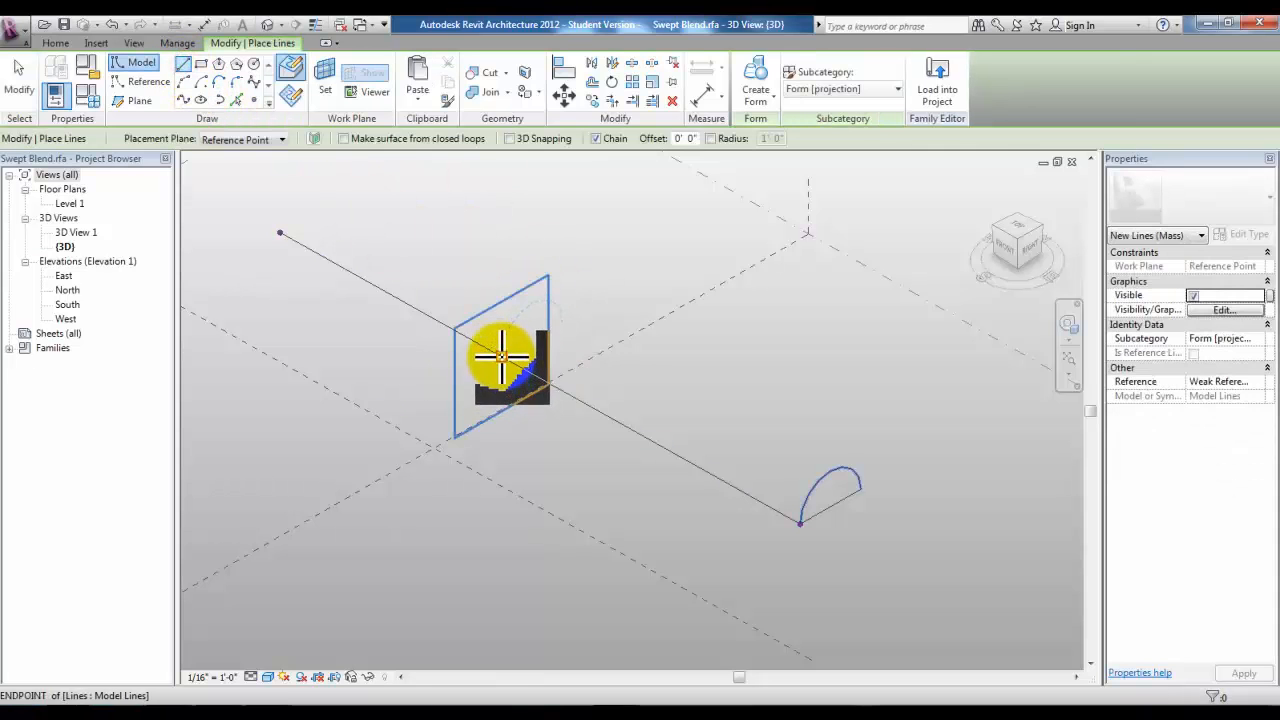
click(502, 355)
click(604, 300)
click(254, 82)
click(502, 355)
click(553, 275)
click(604, 300)
Draw a closed four-sided profile of chained lines on the work plane of the path's far end reference point
middle_drag(480, 300, 488, 368)
click(288, 300)
click(184, 69)
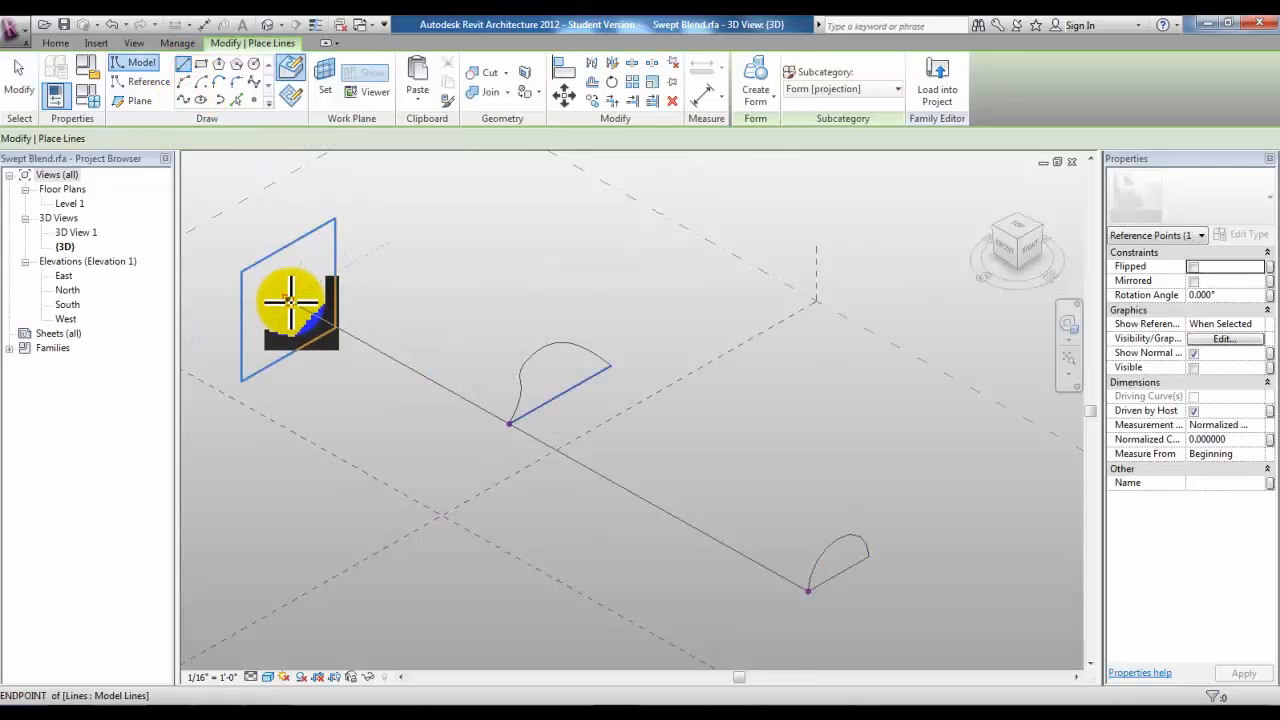
click(288, 300)
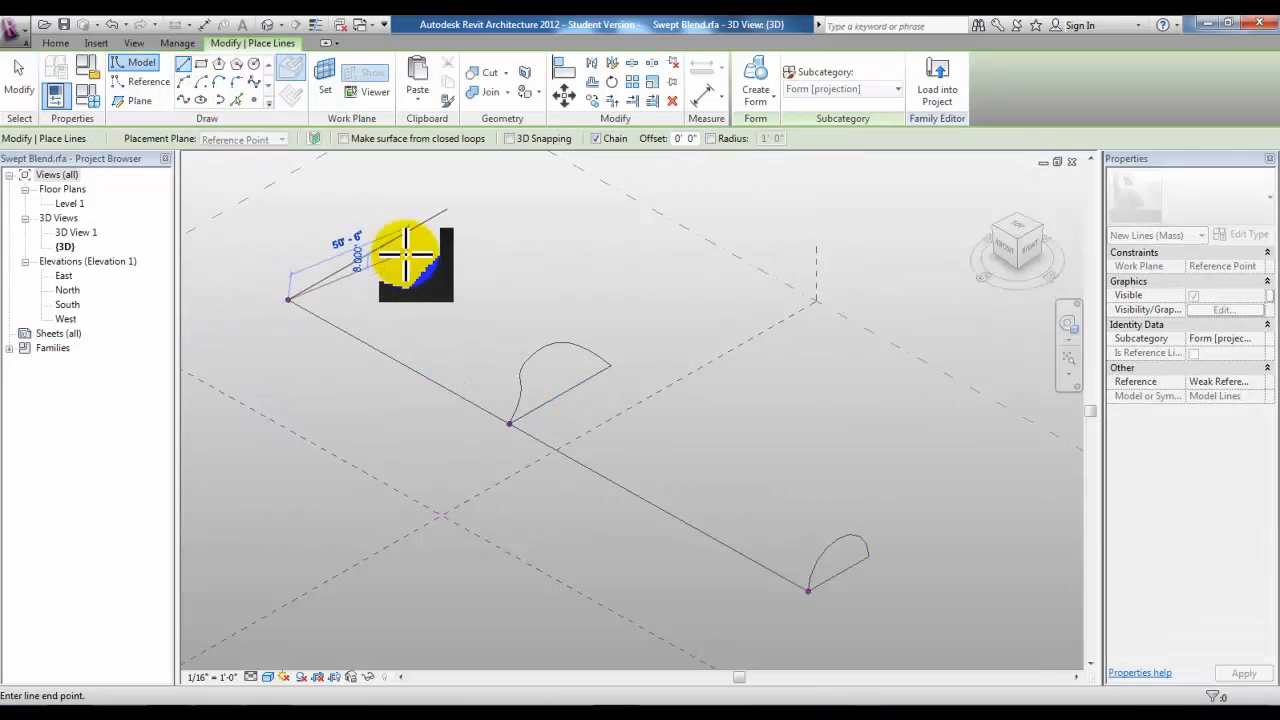
click(358, 188)
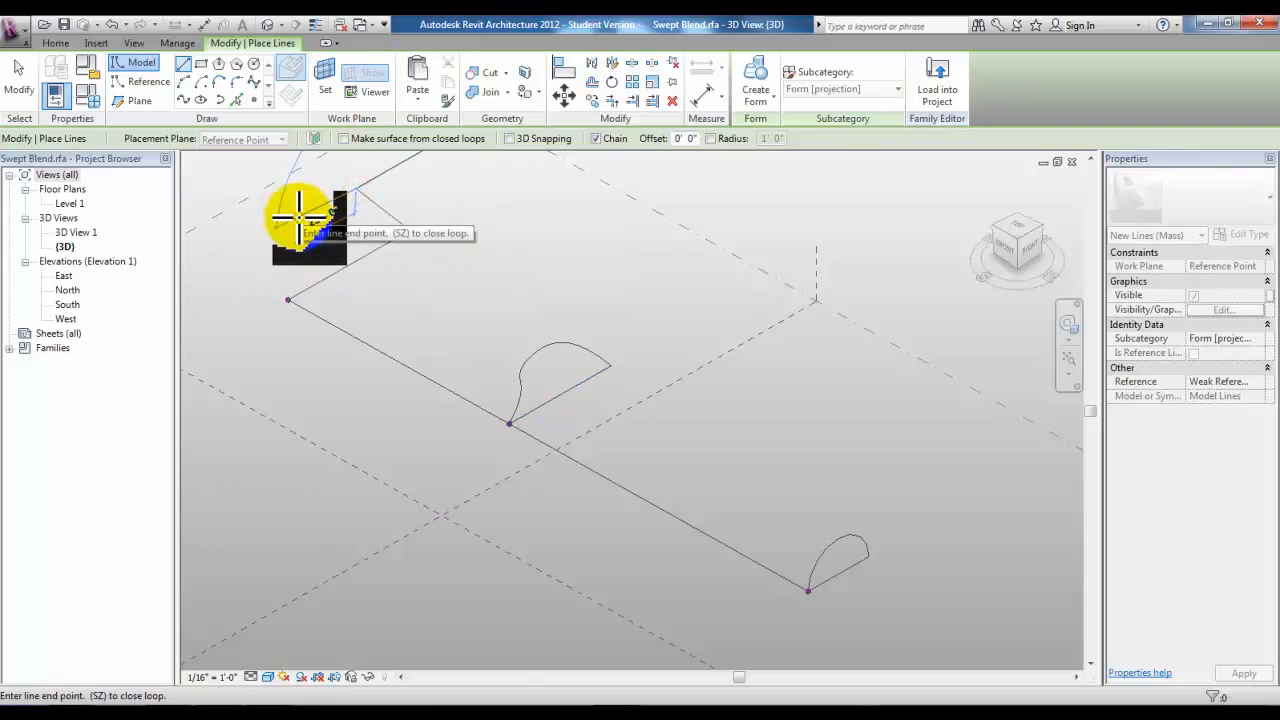
click(298, 307)
key(Escape)
key(Escape)
Create a solid form from the path line and all three profiles
scroll(504, 313, down, 2)
drag(320, 200, 790, 540)
click(758, 84)
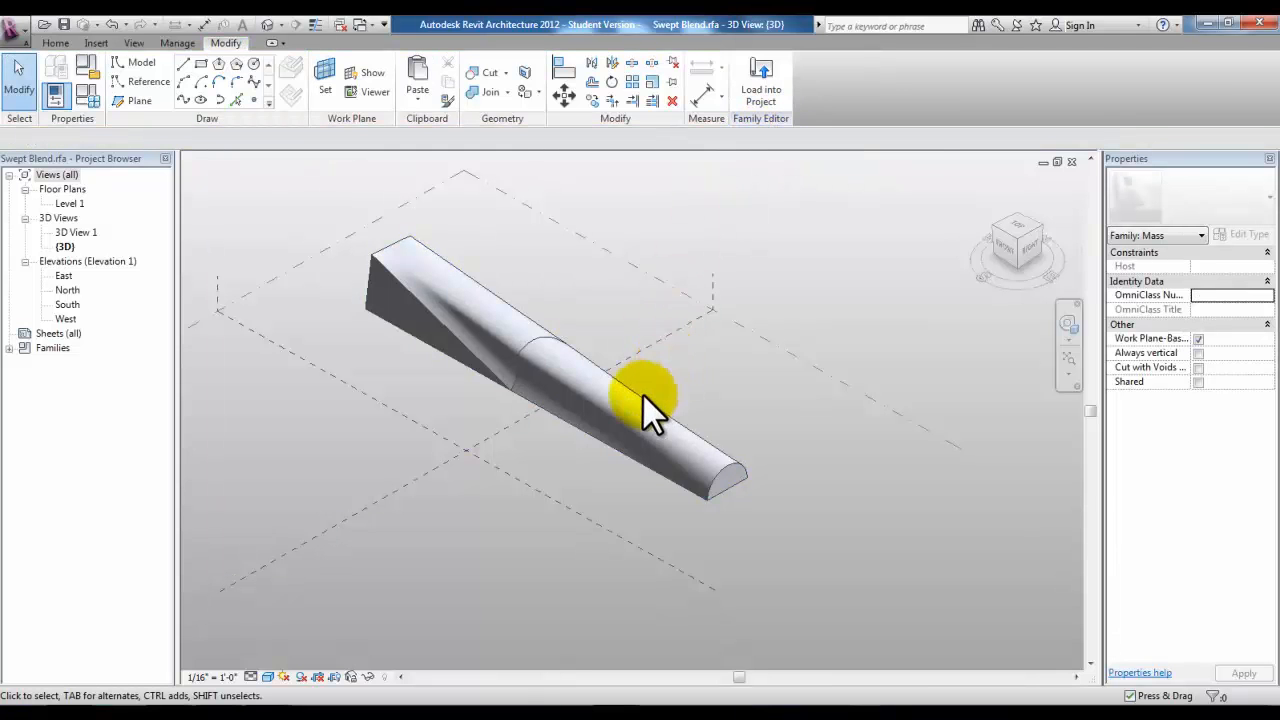
Using X-Ray, add one profile behind and two in front of the form's middle profile, and bulge the front half outward
click(452, 359)
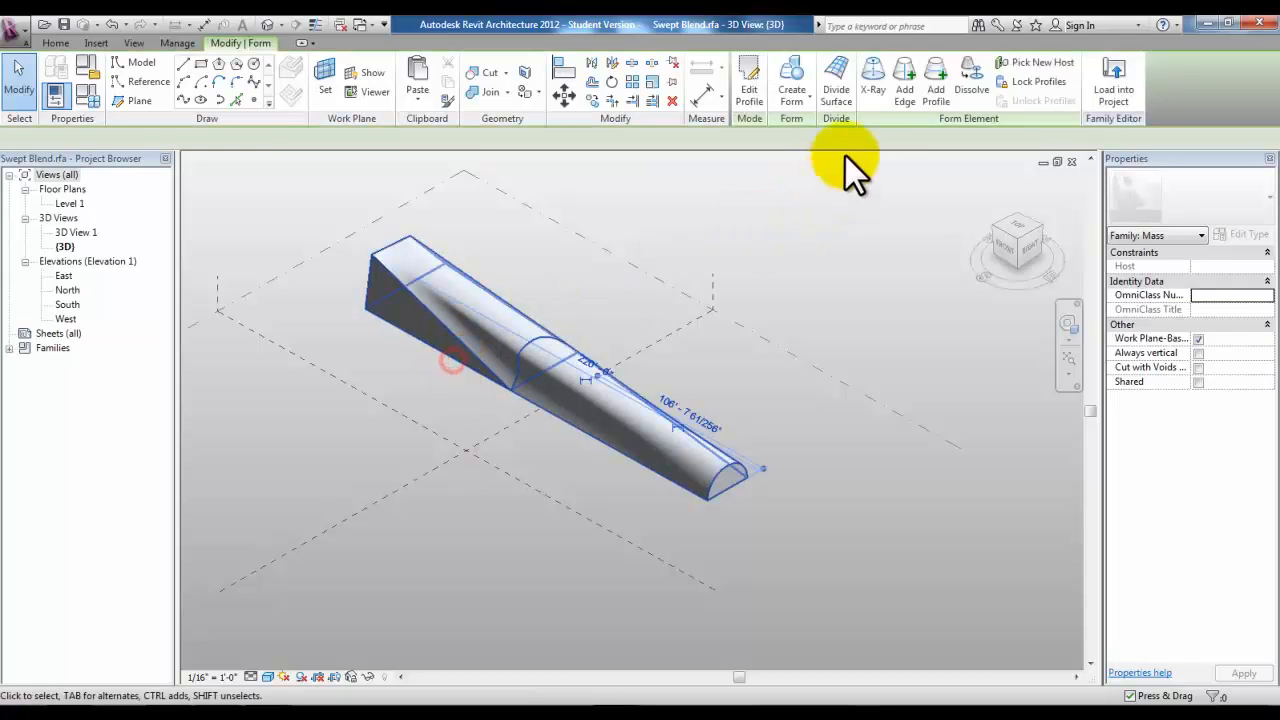
click(877, 100)
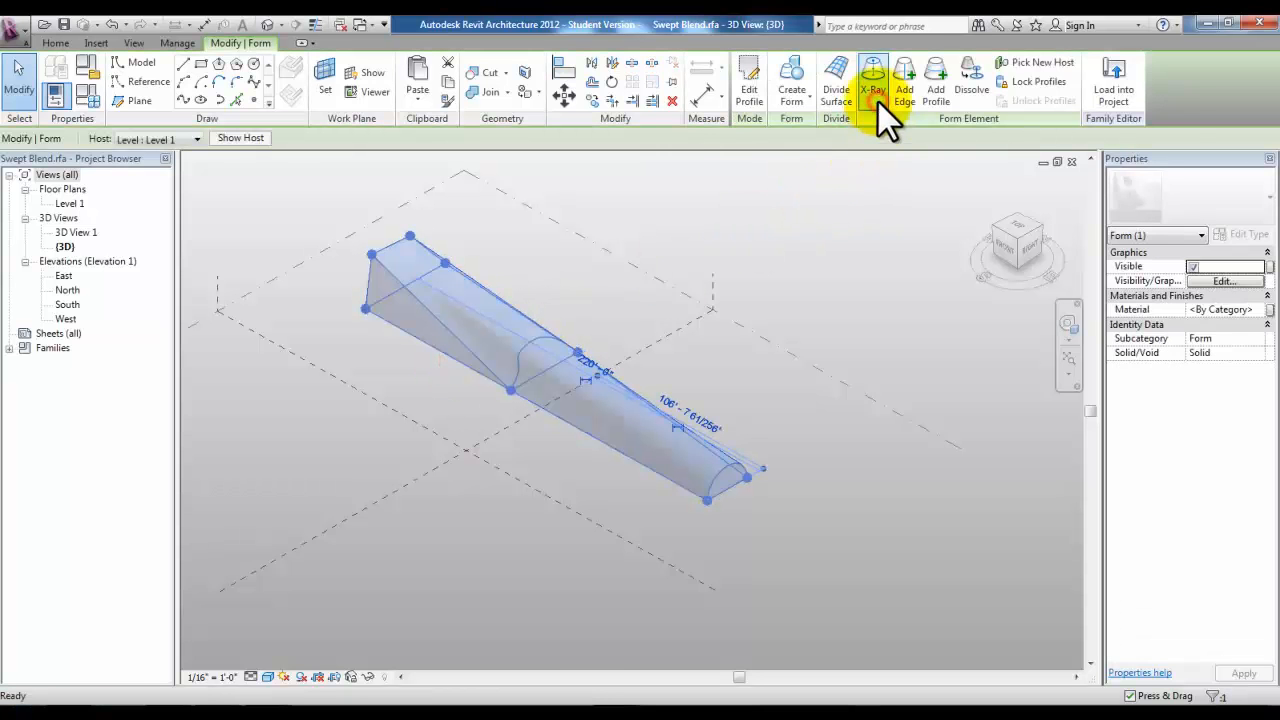
click(940, 100)
click(490, 318)
click(630, 405)
click(688, 443)
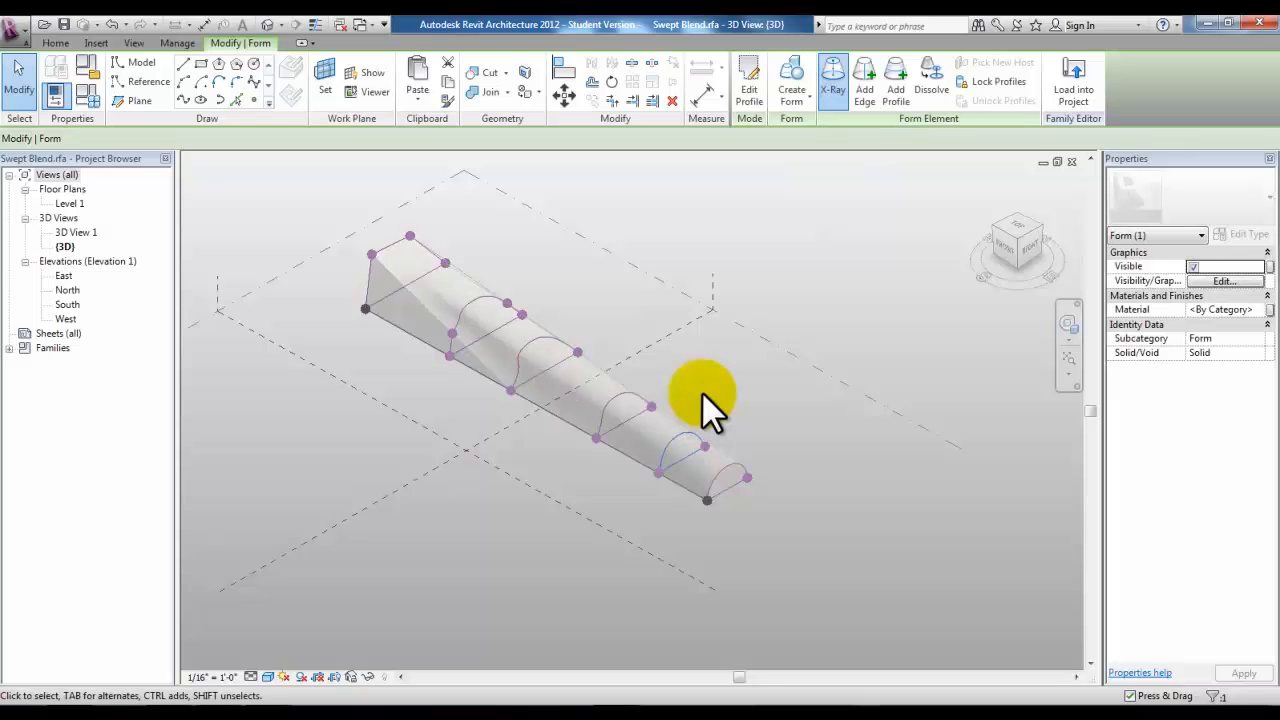
click(702, 392)
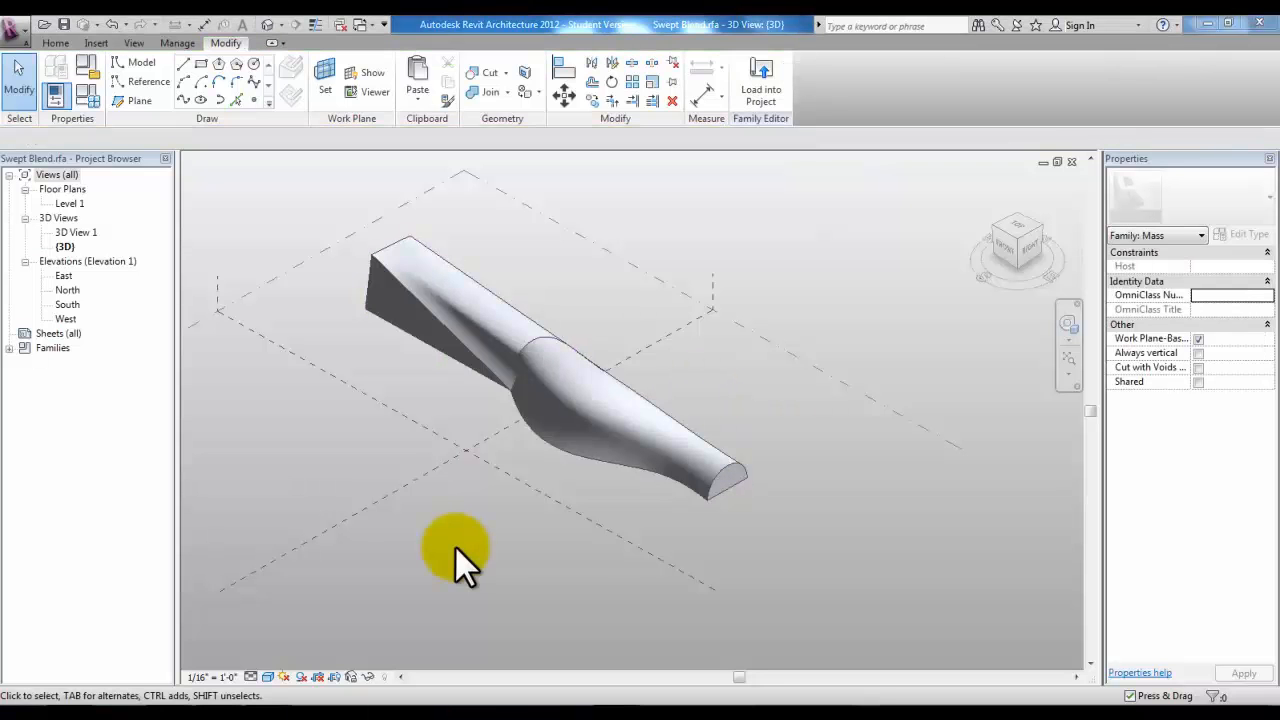
Save the Swept Blend family and close all open family windows, returning to Project2
click(62, 24)
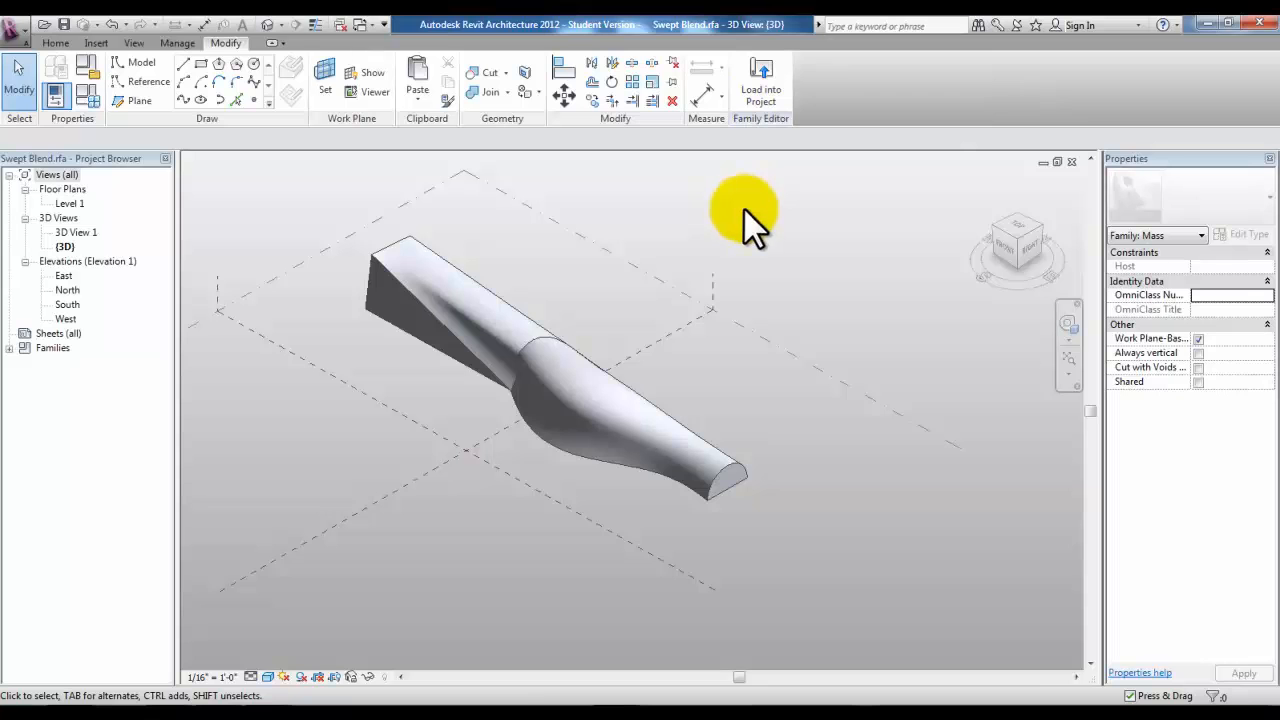
click(1071, 162)
click(1071, 162)
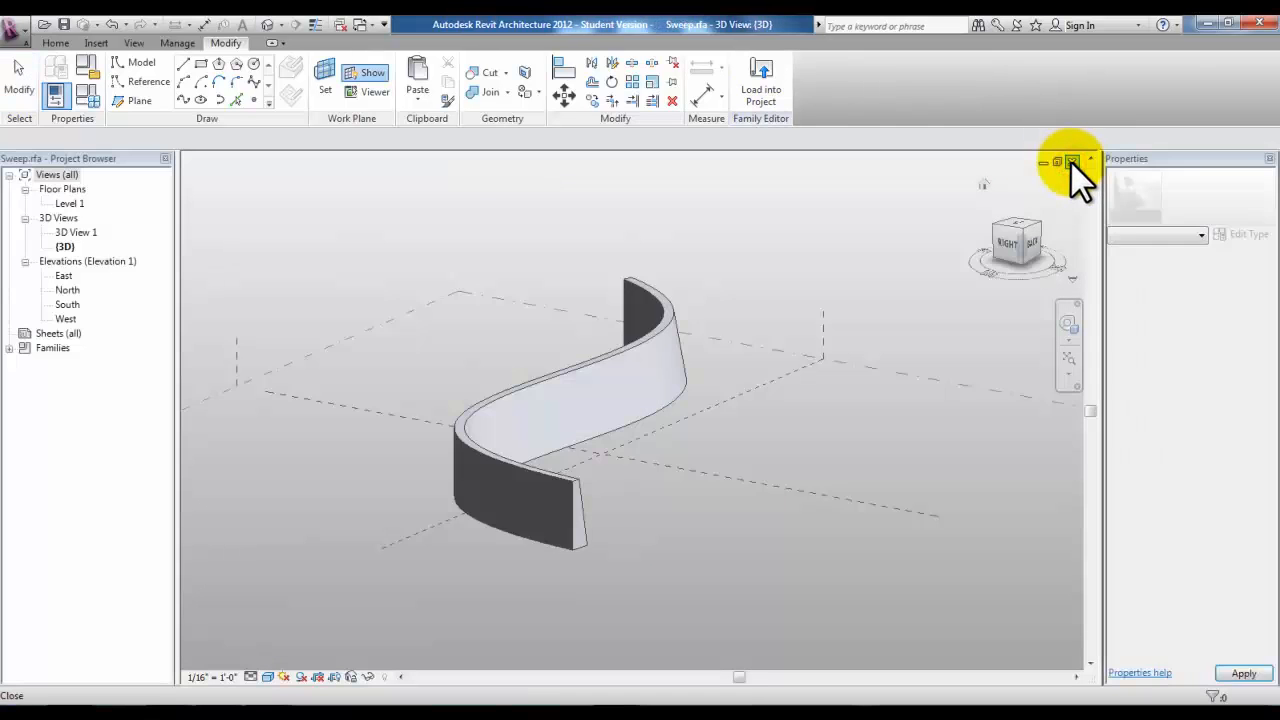
click(1071, 162)
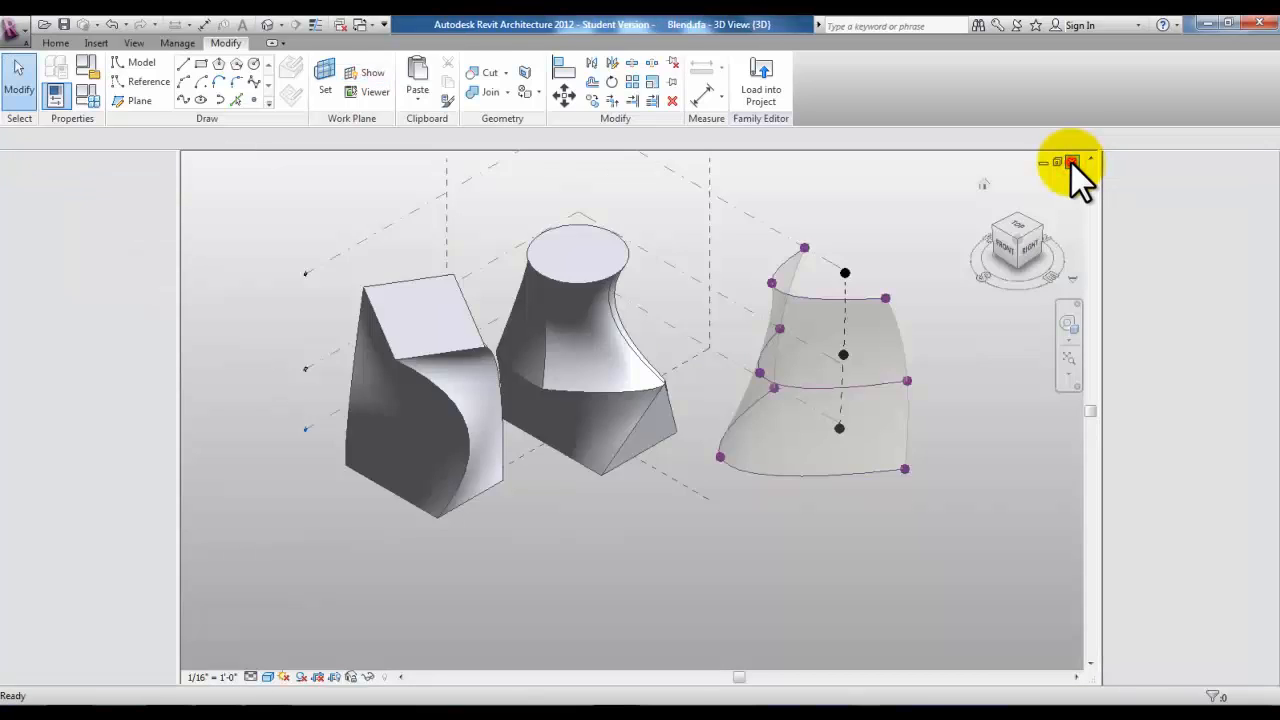
click(1071, 162)
click(1071, 162)
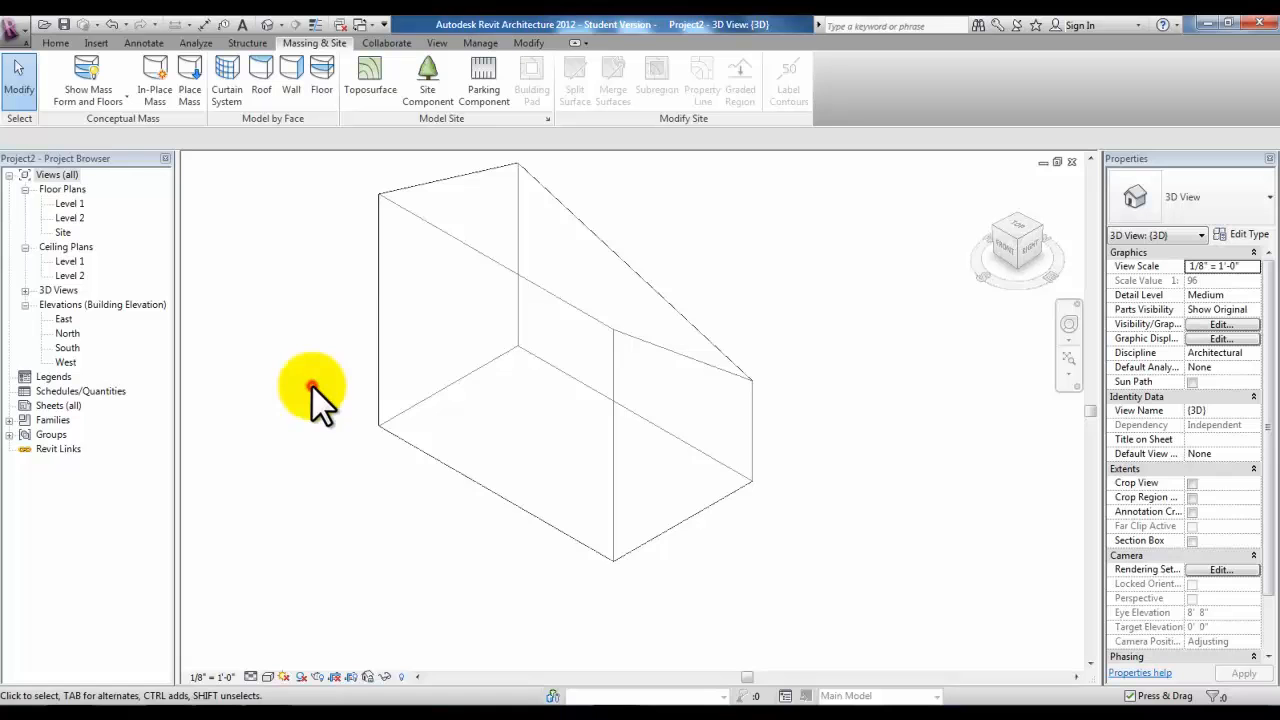
Delete the existing sloped-top mass from the project's 3D view
scroll(312, 386, down, 3)
click(438, 311)
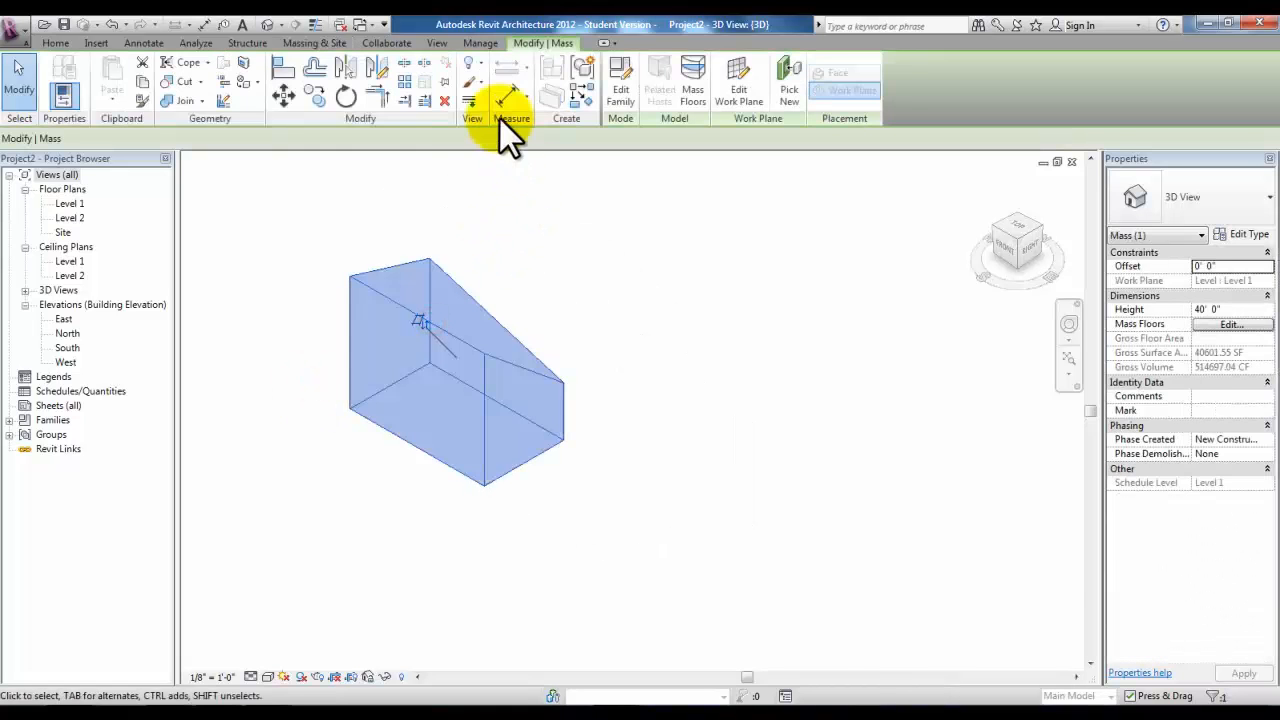
click(444, 101)
Load the Blend, Extrusion, Revolve, Sweep and Swept Blend family files into the project
click(94, 47)
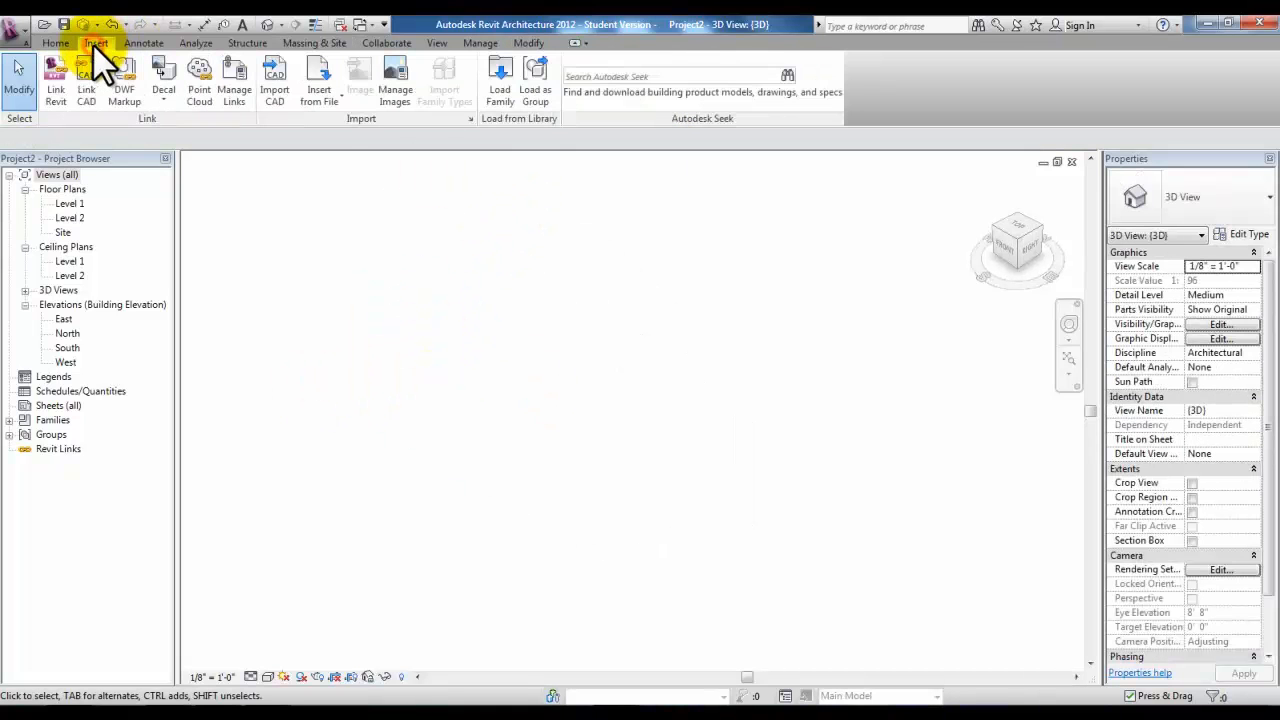
click(494, 91)
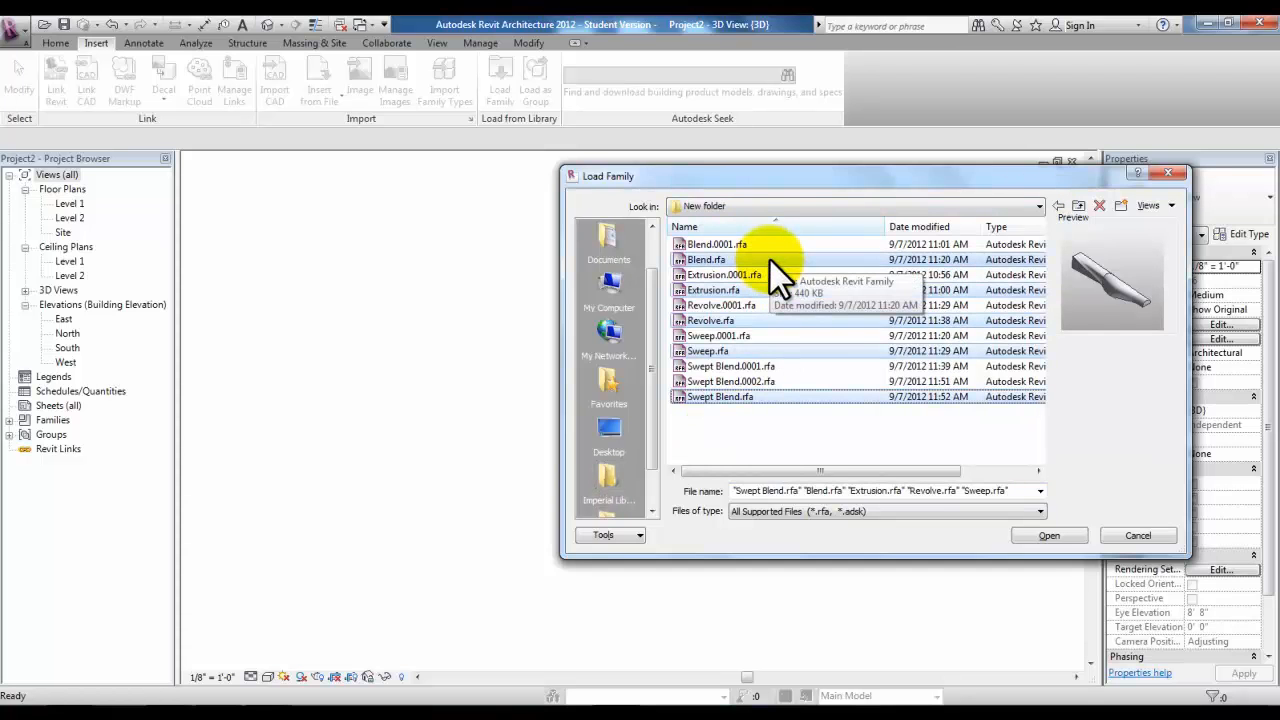
click(1046, 535)
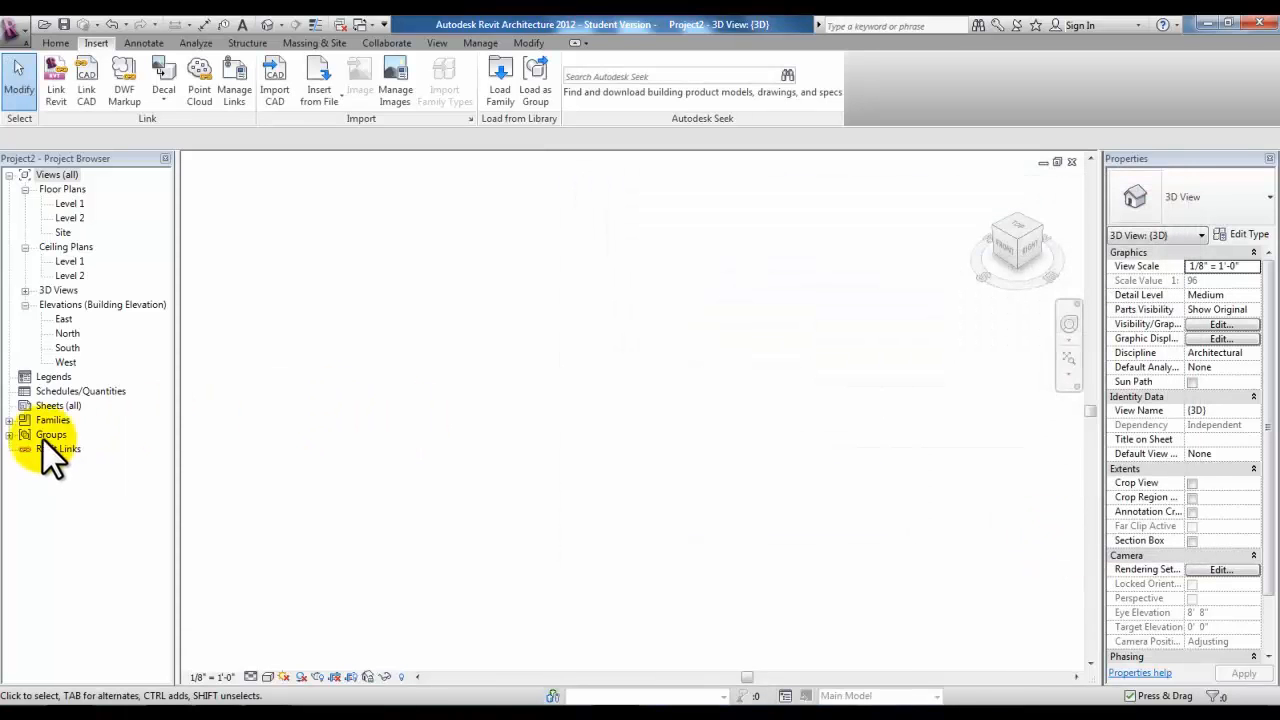
Expand the Mass category under Families and every mass family in it to list their types
click(10, 421)
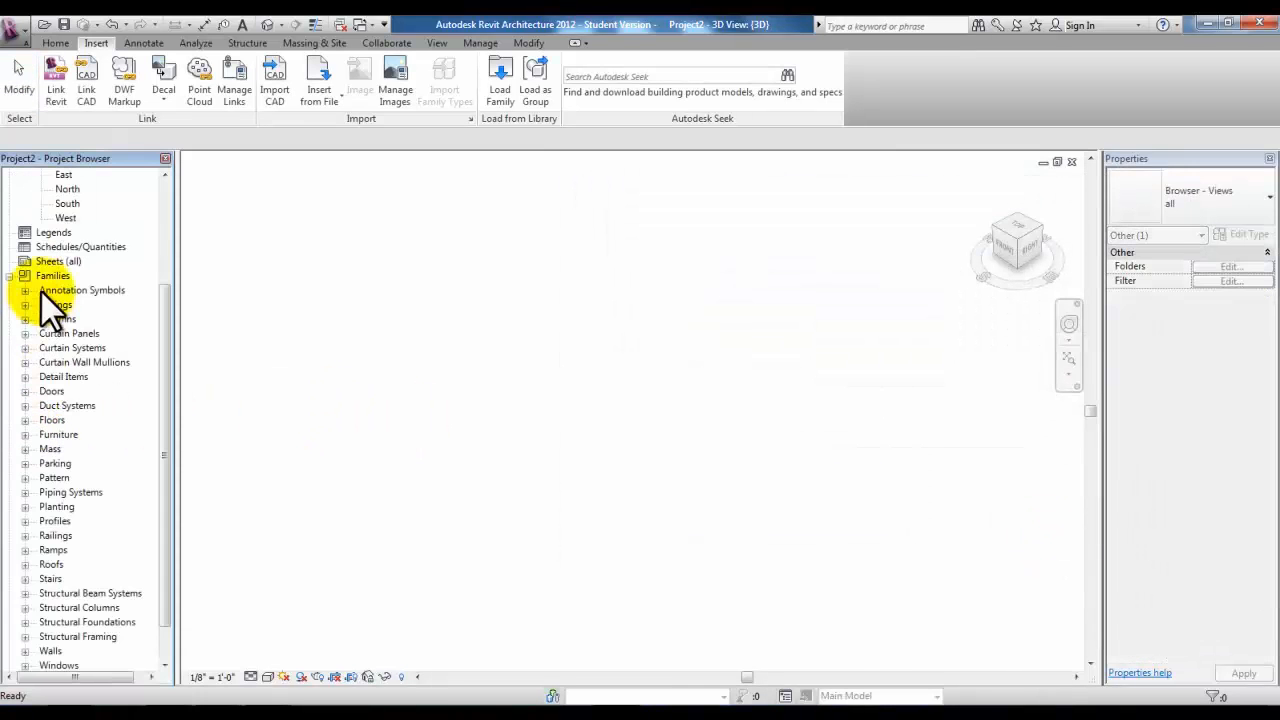
click(25, 449)
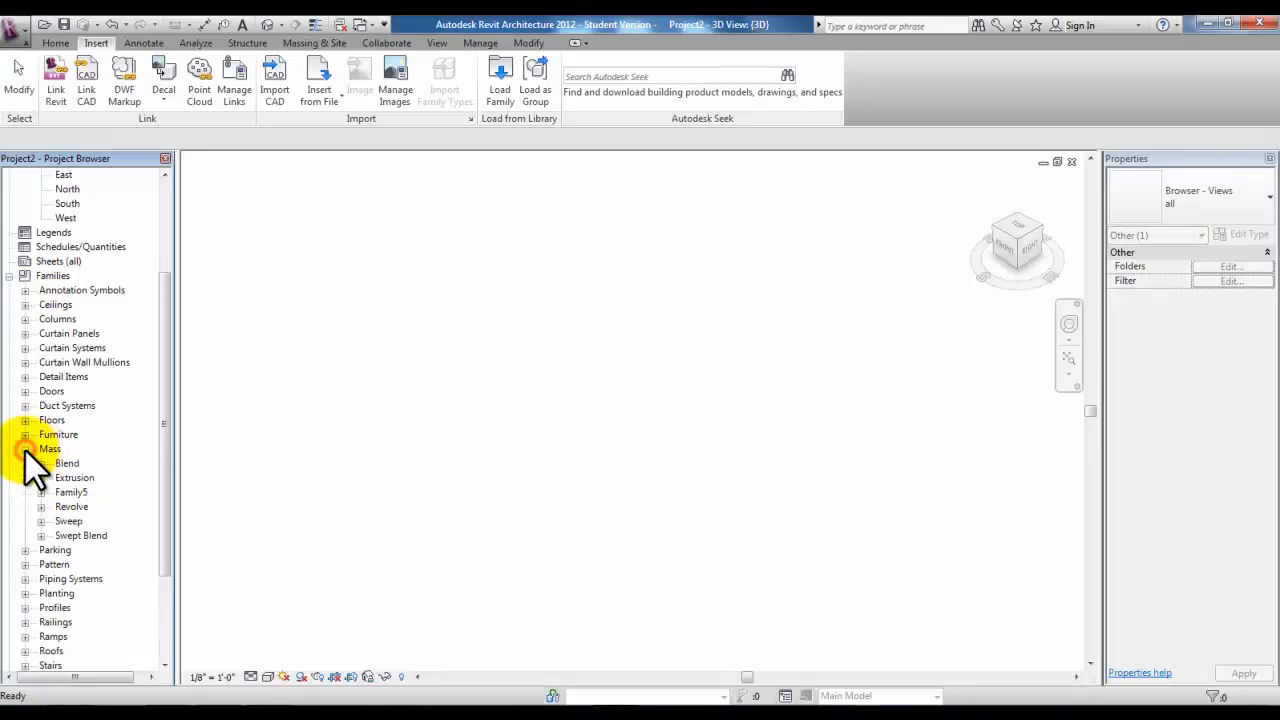
scroll(26, 452, down, 1)
scroll(26, 452, down, 1)
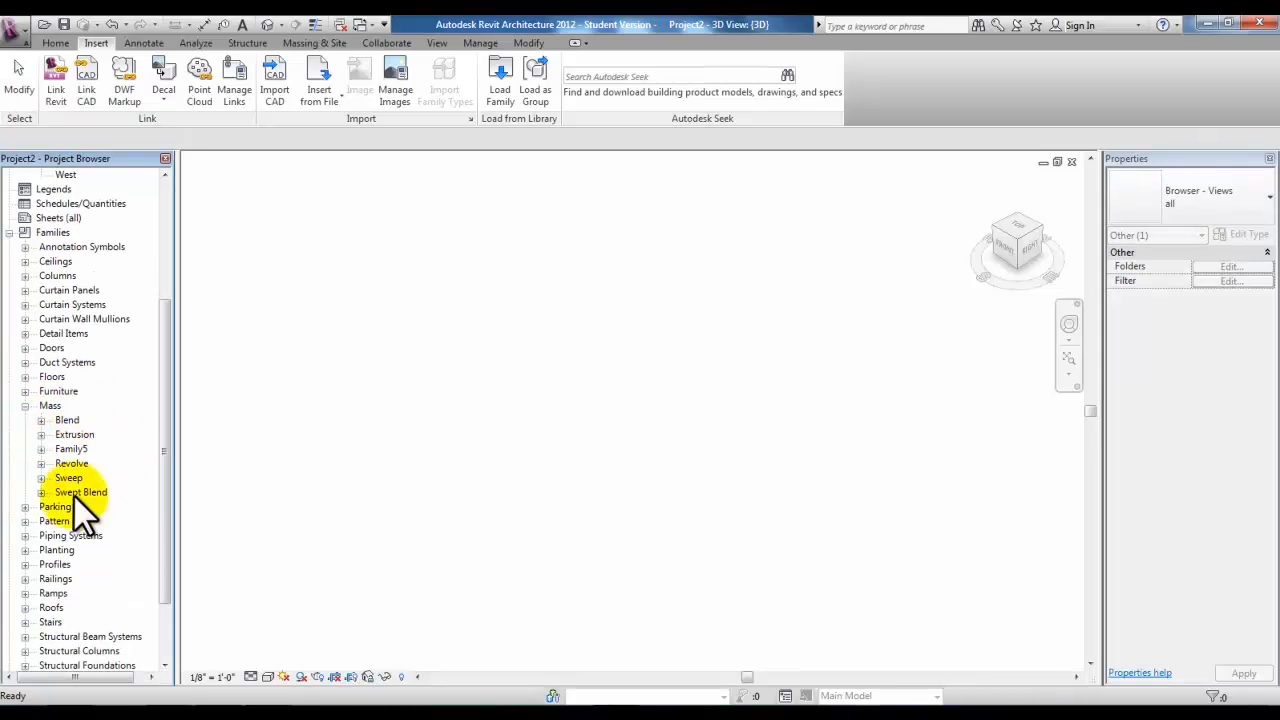
click(40, 420)
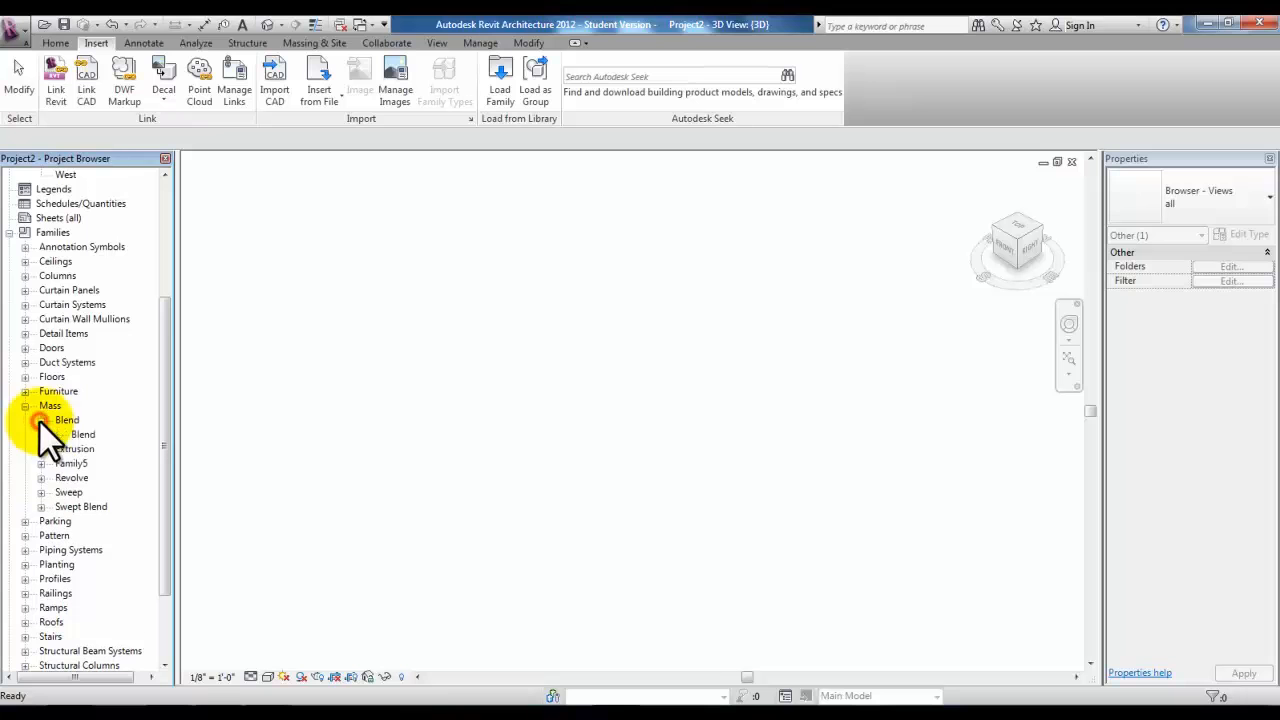
click(40, 449)
click(40, 478)
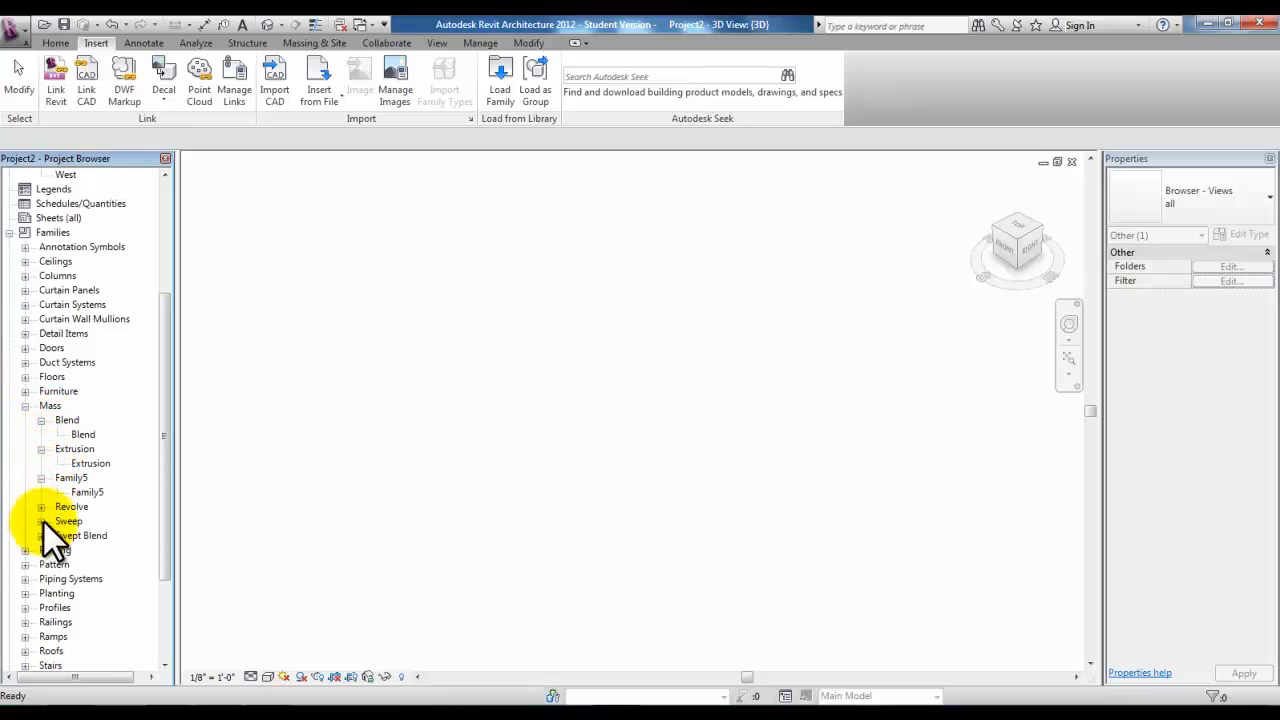
click(41, 507)
click(42, 535)
click(40, 563)
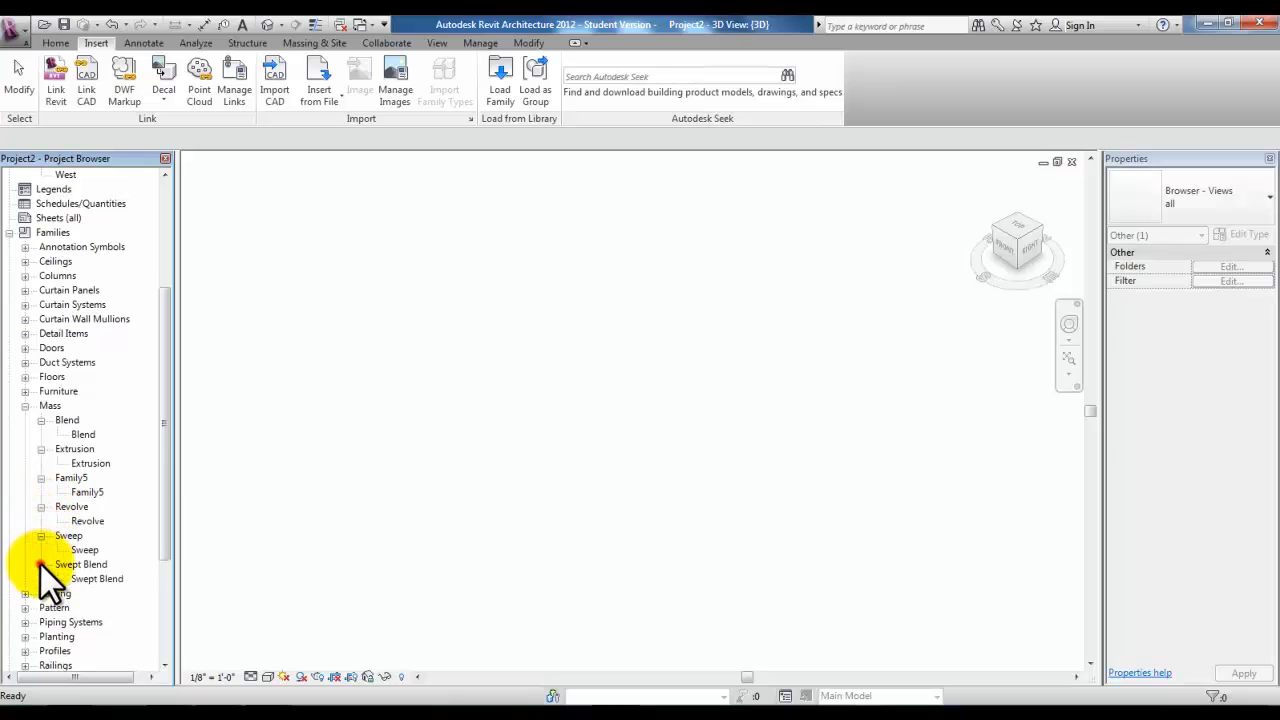
Place the Blend mass on the Level 1 work plane and dismiss the mesh geometry warning
click(92, 420)
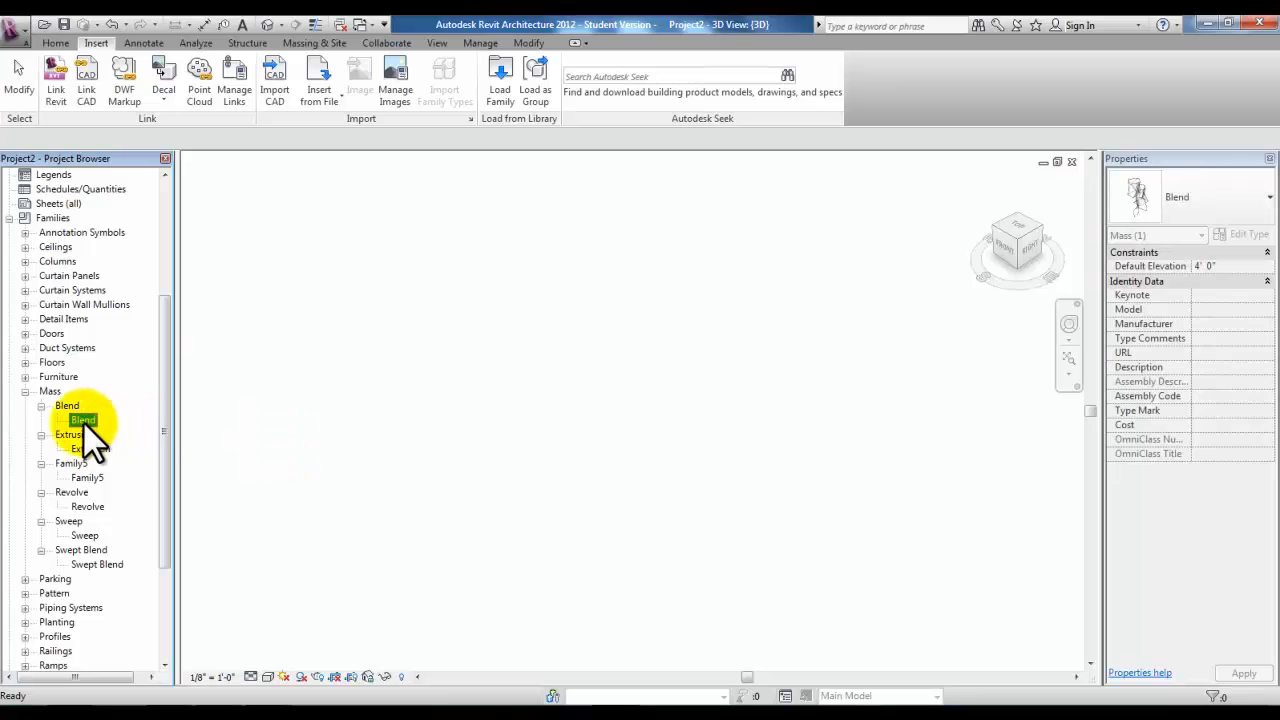
drag(85, 420, 595, 340)
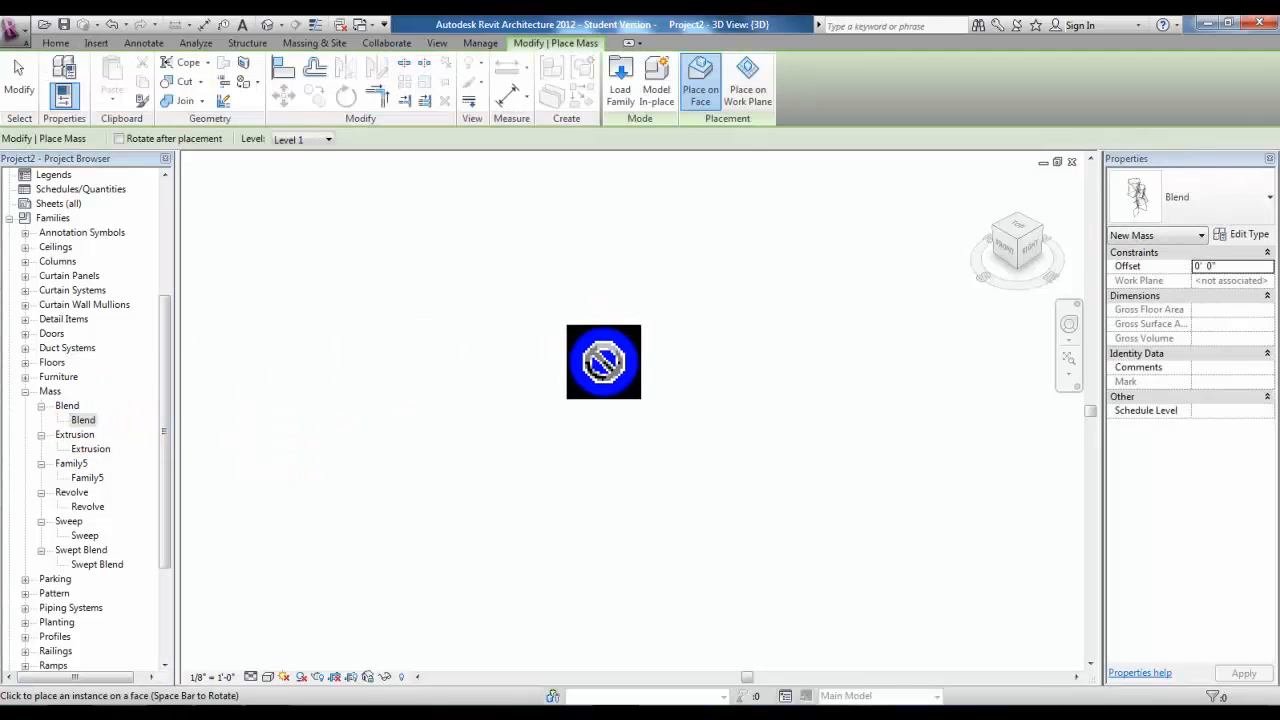
click(748, 80)
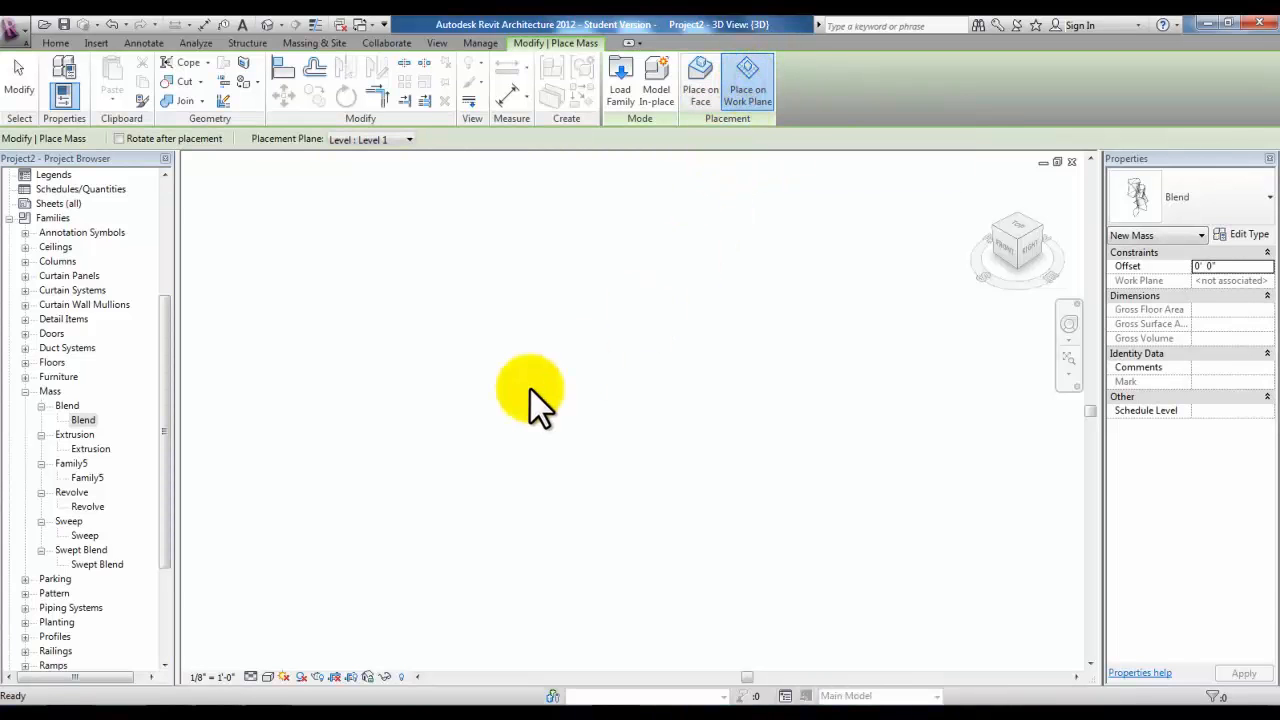
click(531, 390)
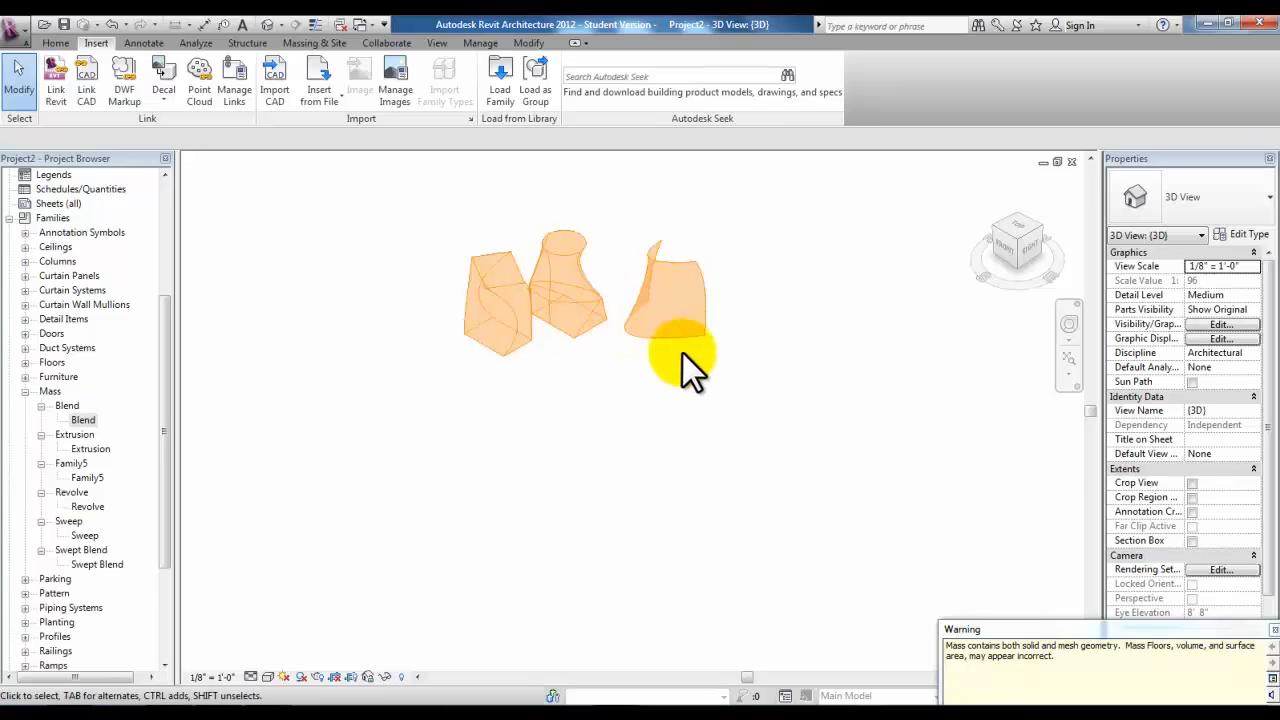
drag(1007, 623, 963, 582)
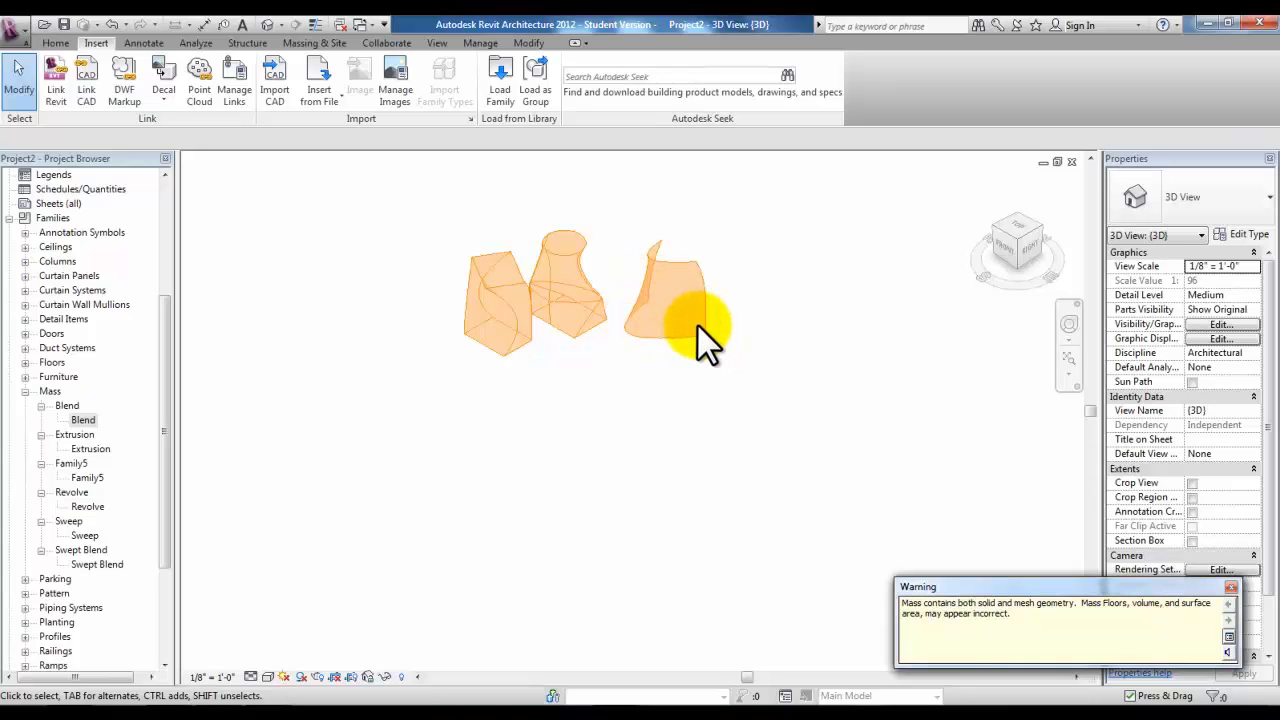
click(1231, 587)
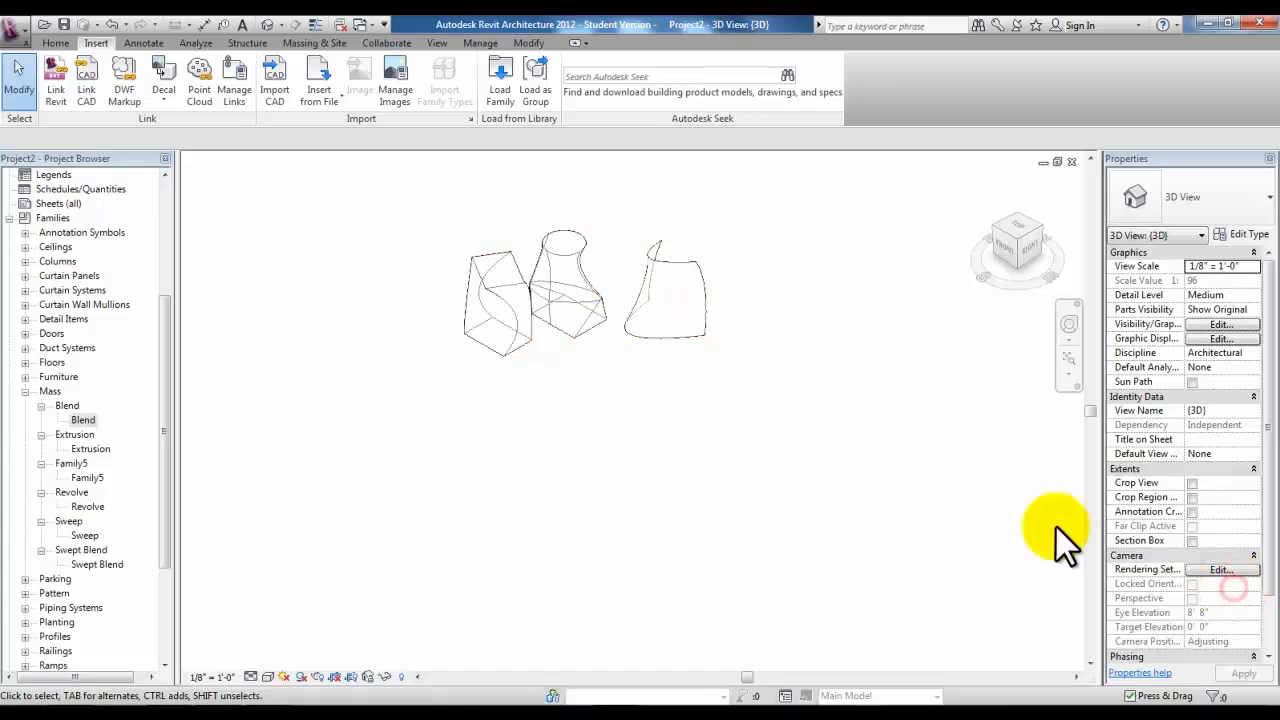
Place the Extrusion mass on the Level 1 work plane in front of the Blend mass
click(90, 449)
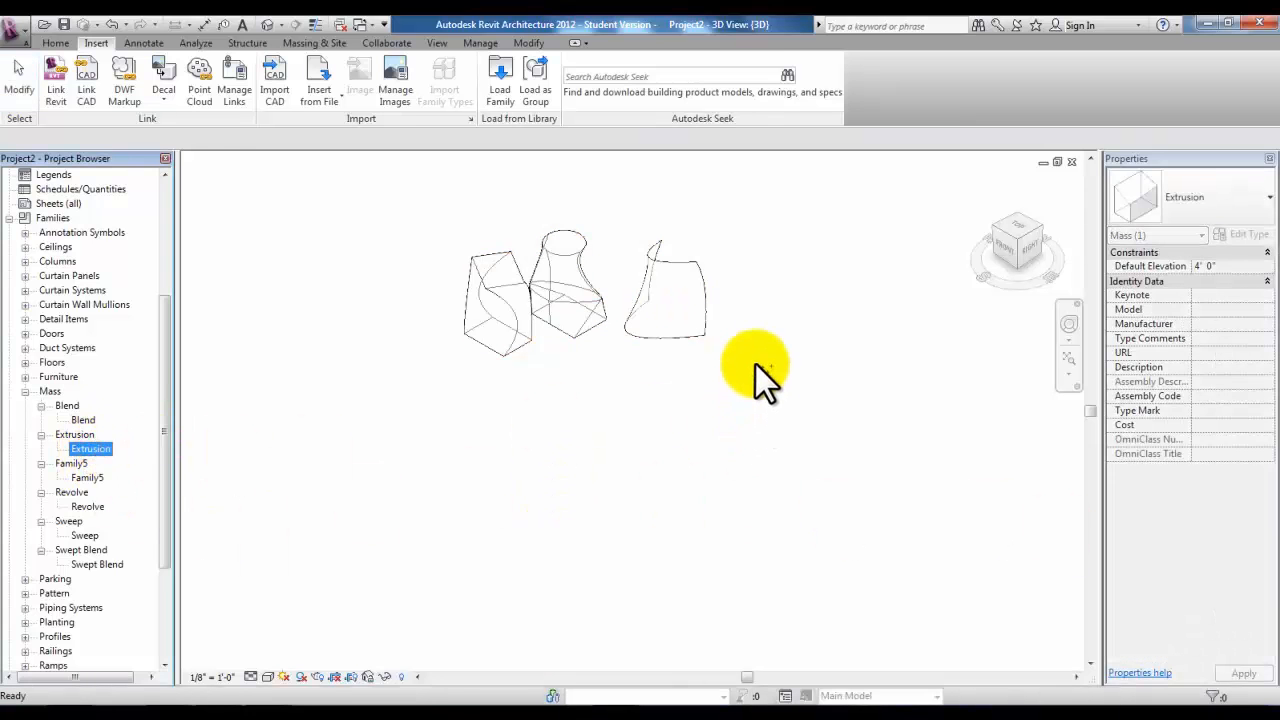
drag(756, 365, 755, 362)
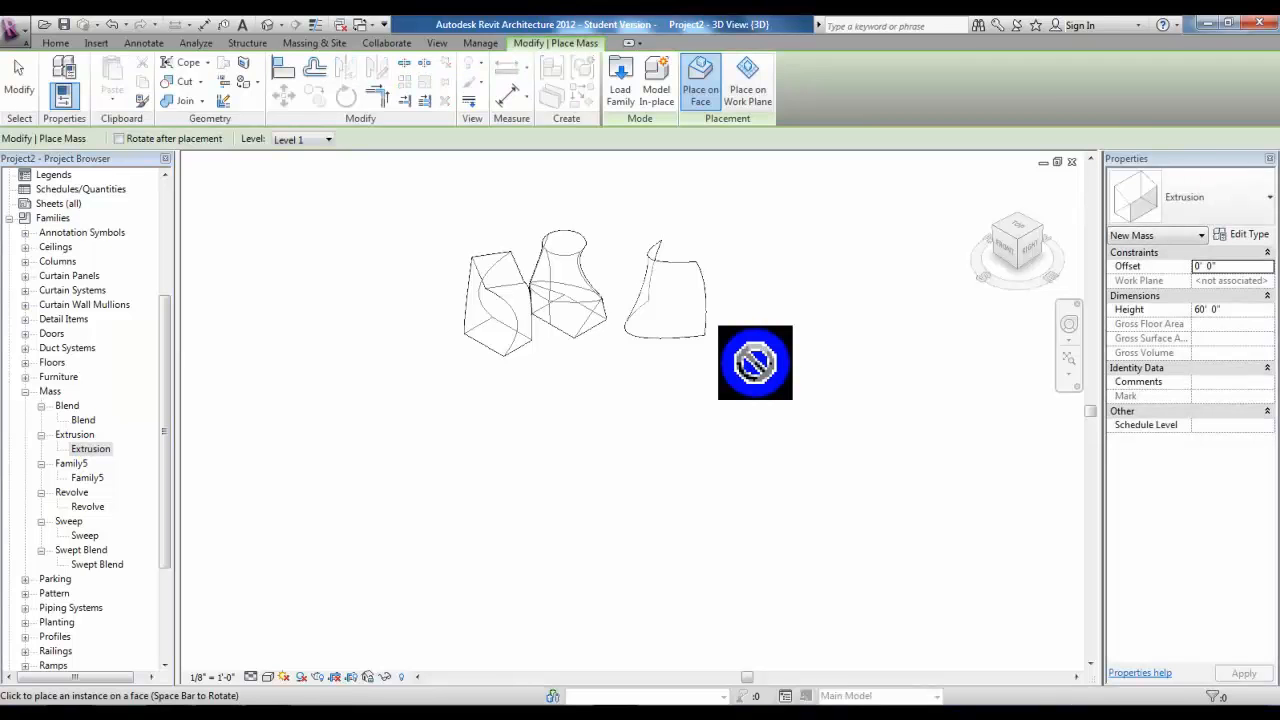
click(750, 92)
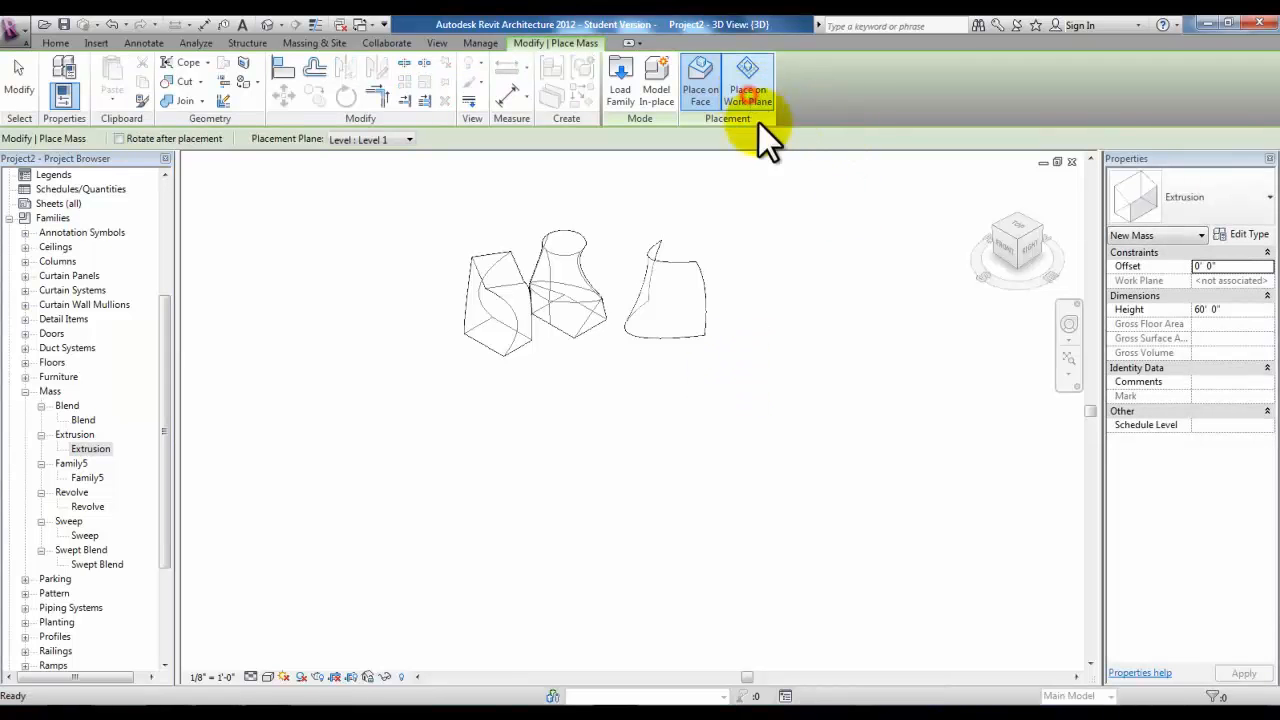
click(580, 410)
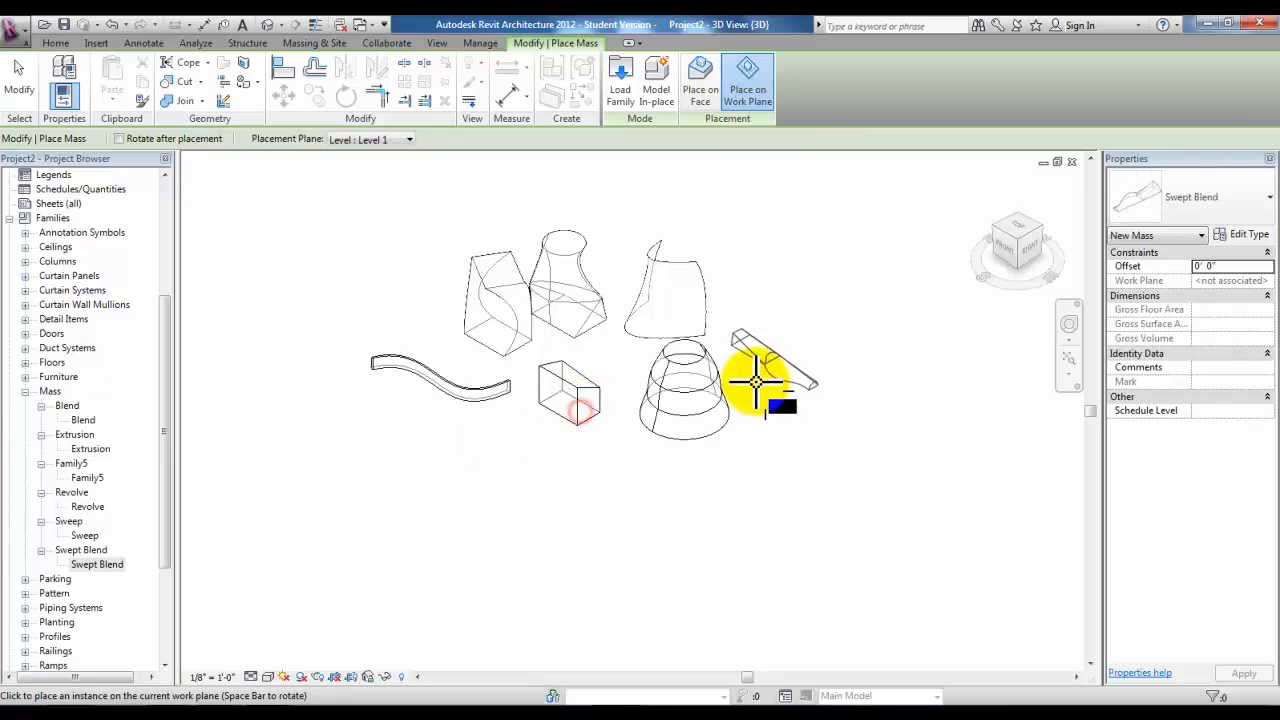
Place the Sweep, Revolve and Swept Blend masses on Level 1 to either side of the Extrusion mass and end placement
click(756, 382)
key(Escape)
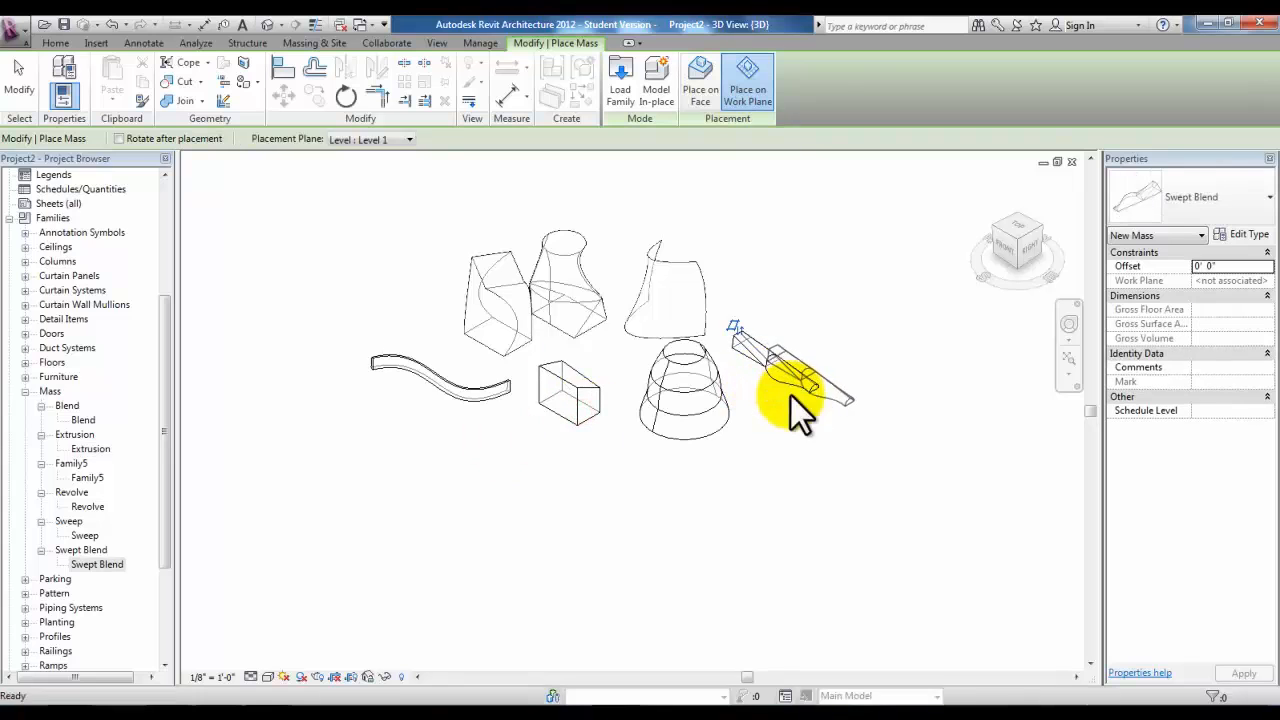
key(Escape)
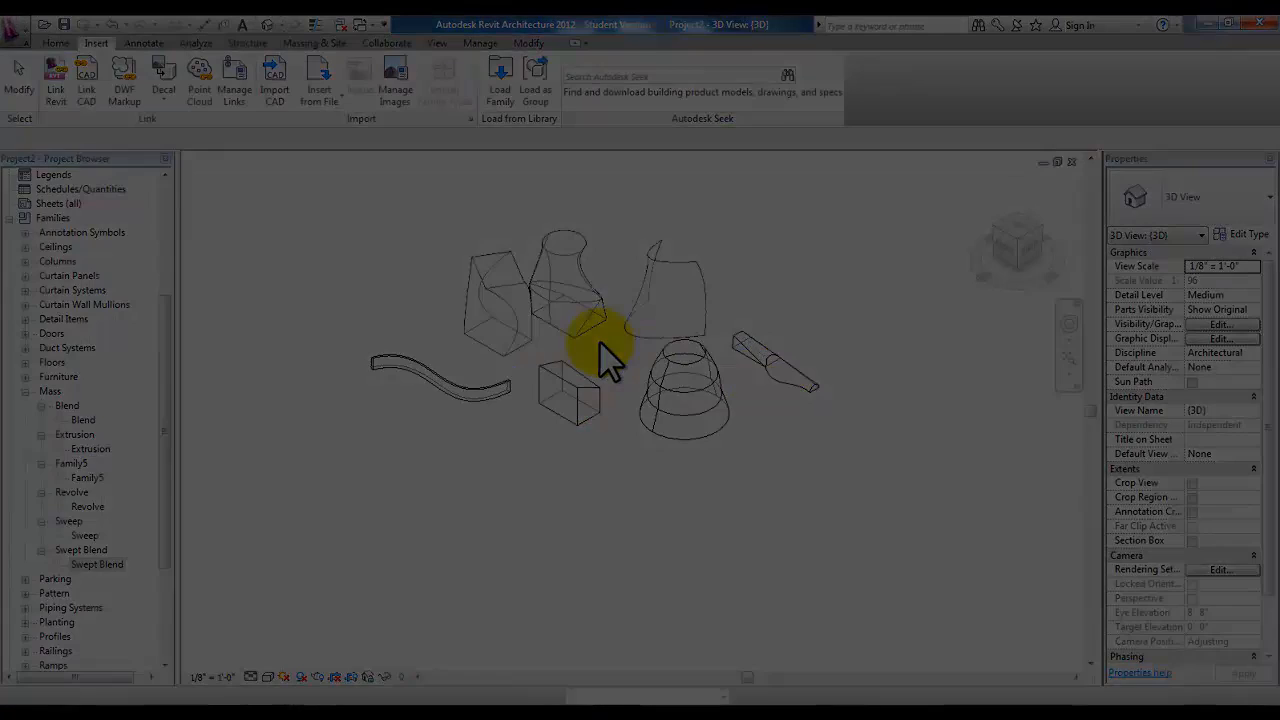